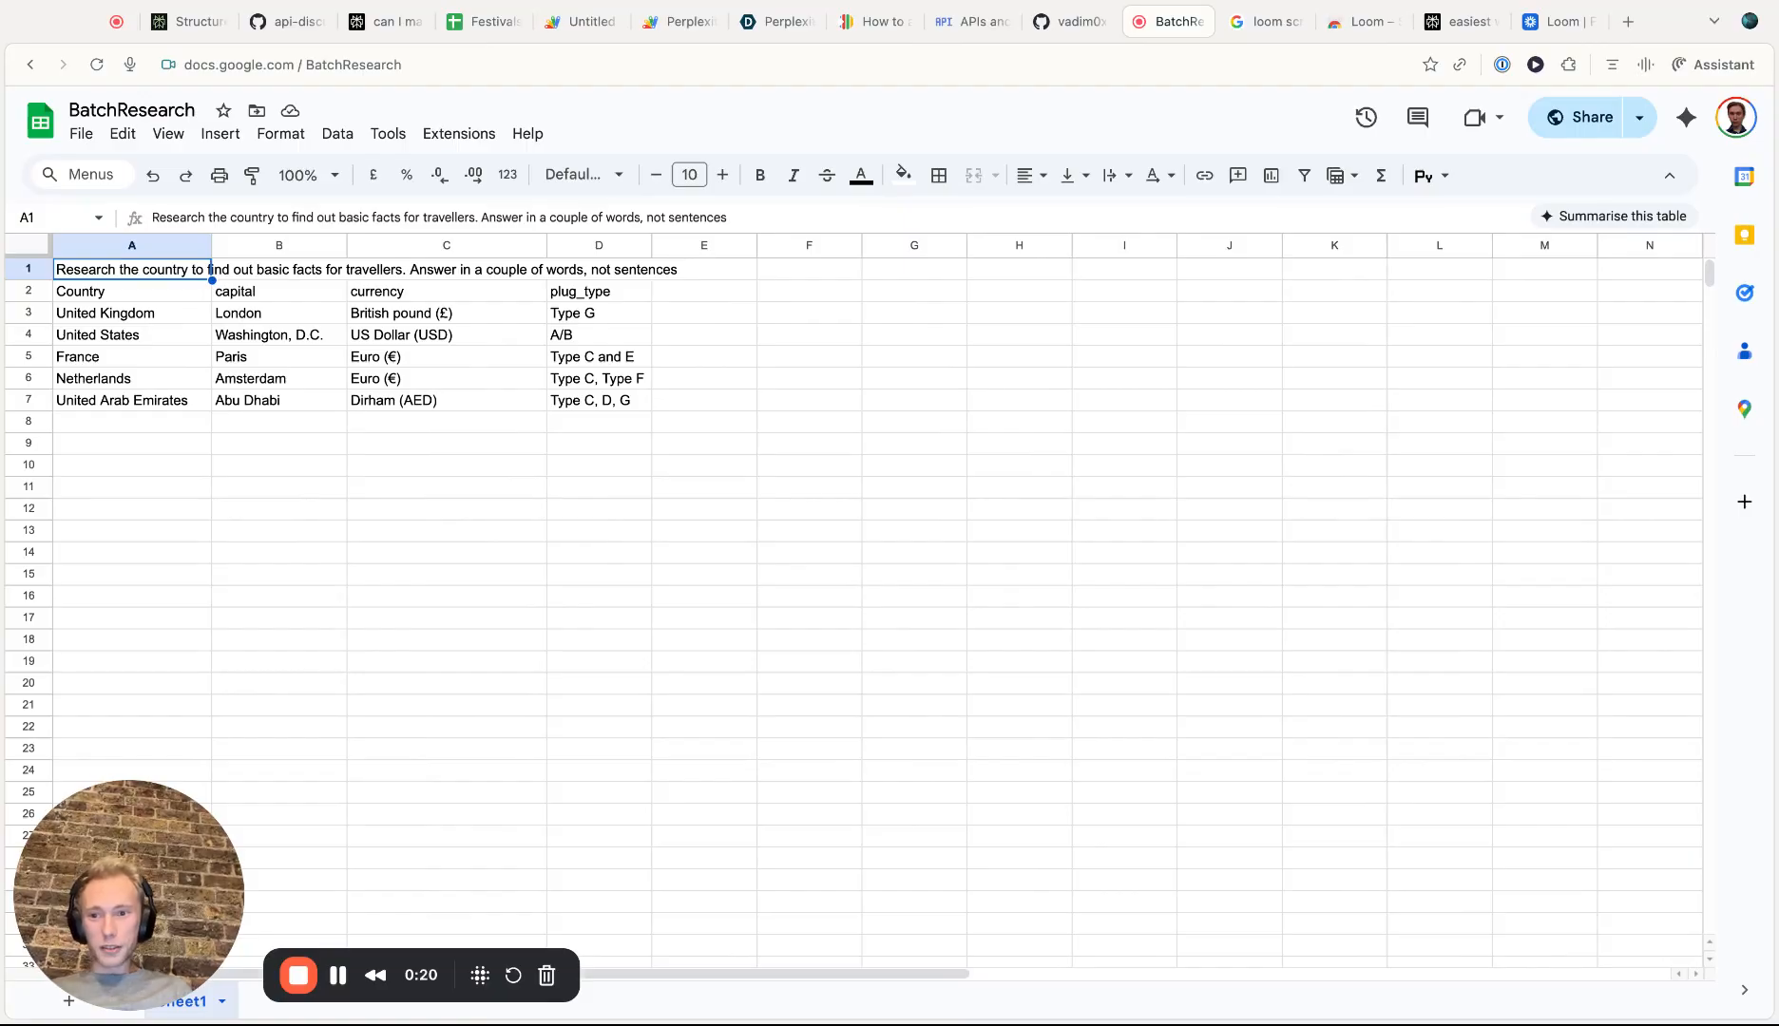
Examine the instruction in A1, the column headers and the filled cells of the country table
left_click(266, 300)
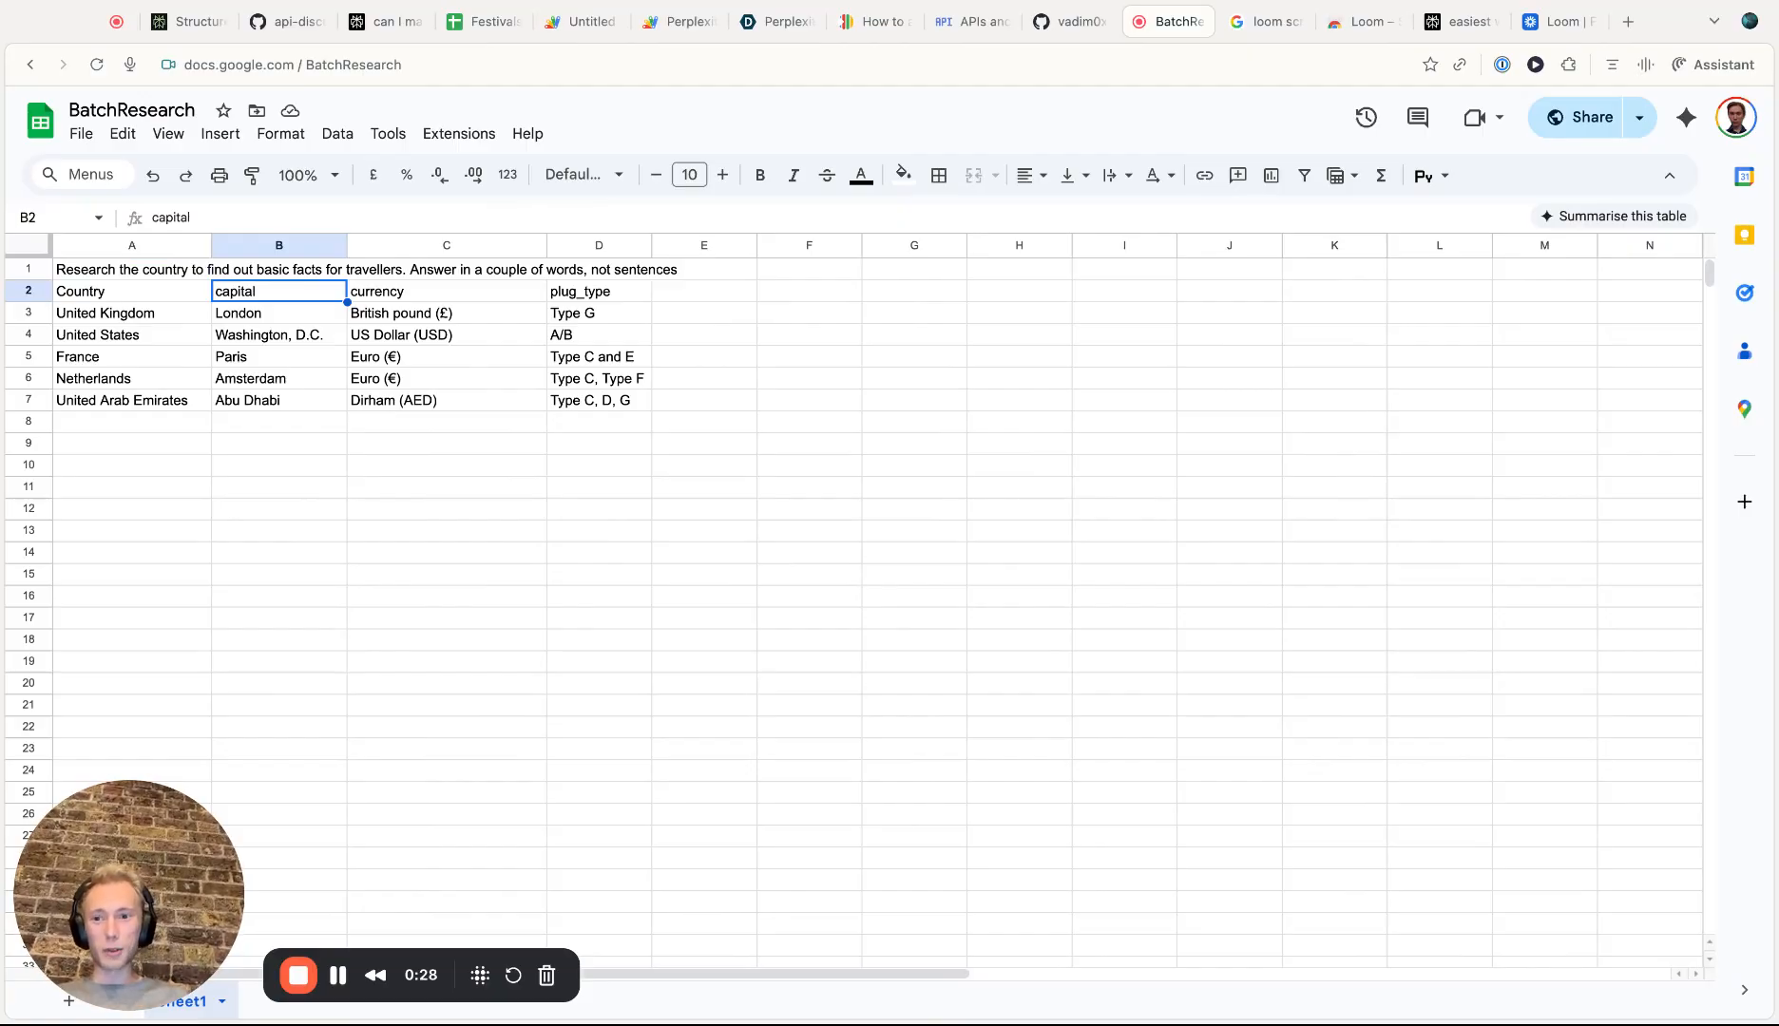
left_click(307, 317)
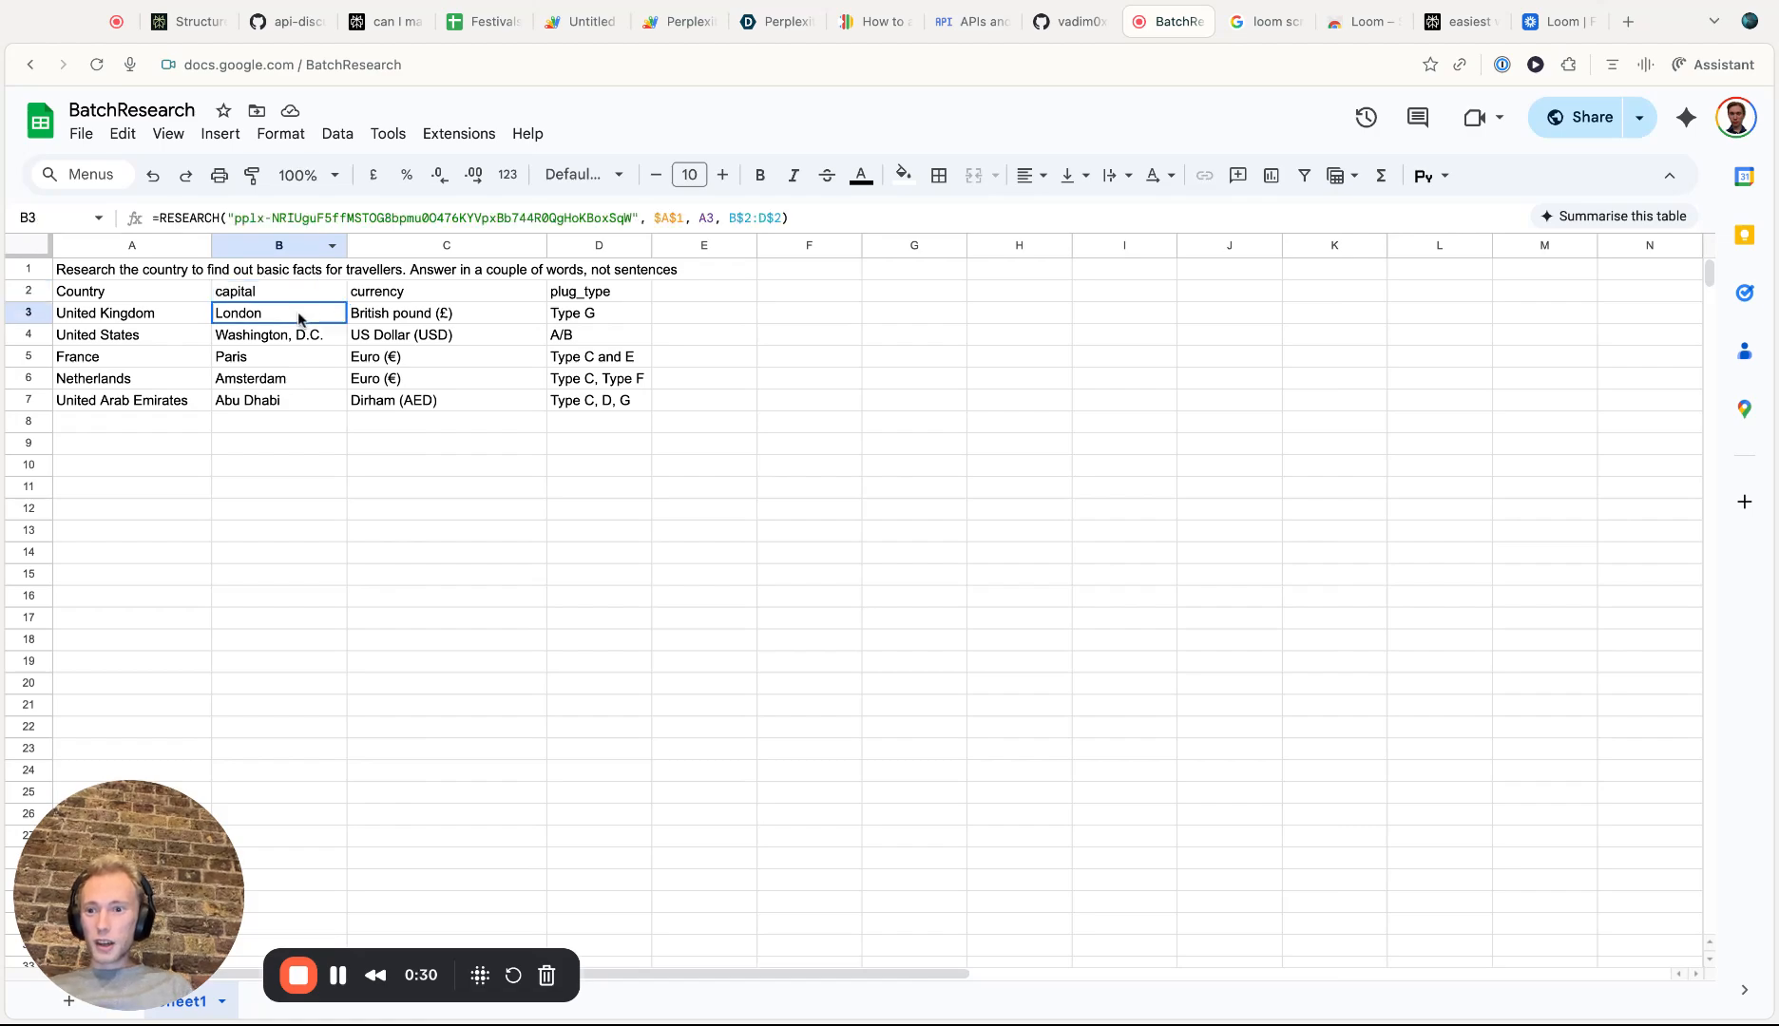
left_click(257, 293)
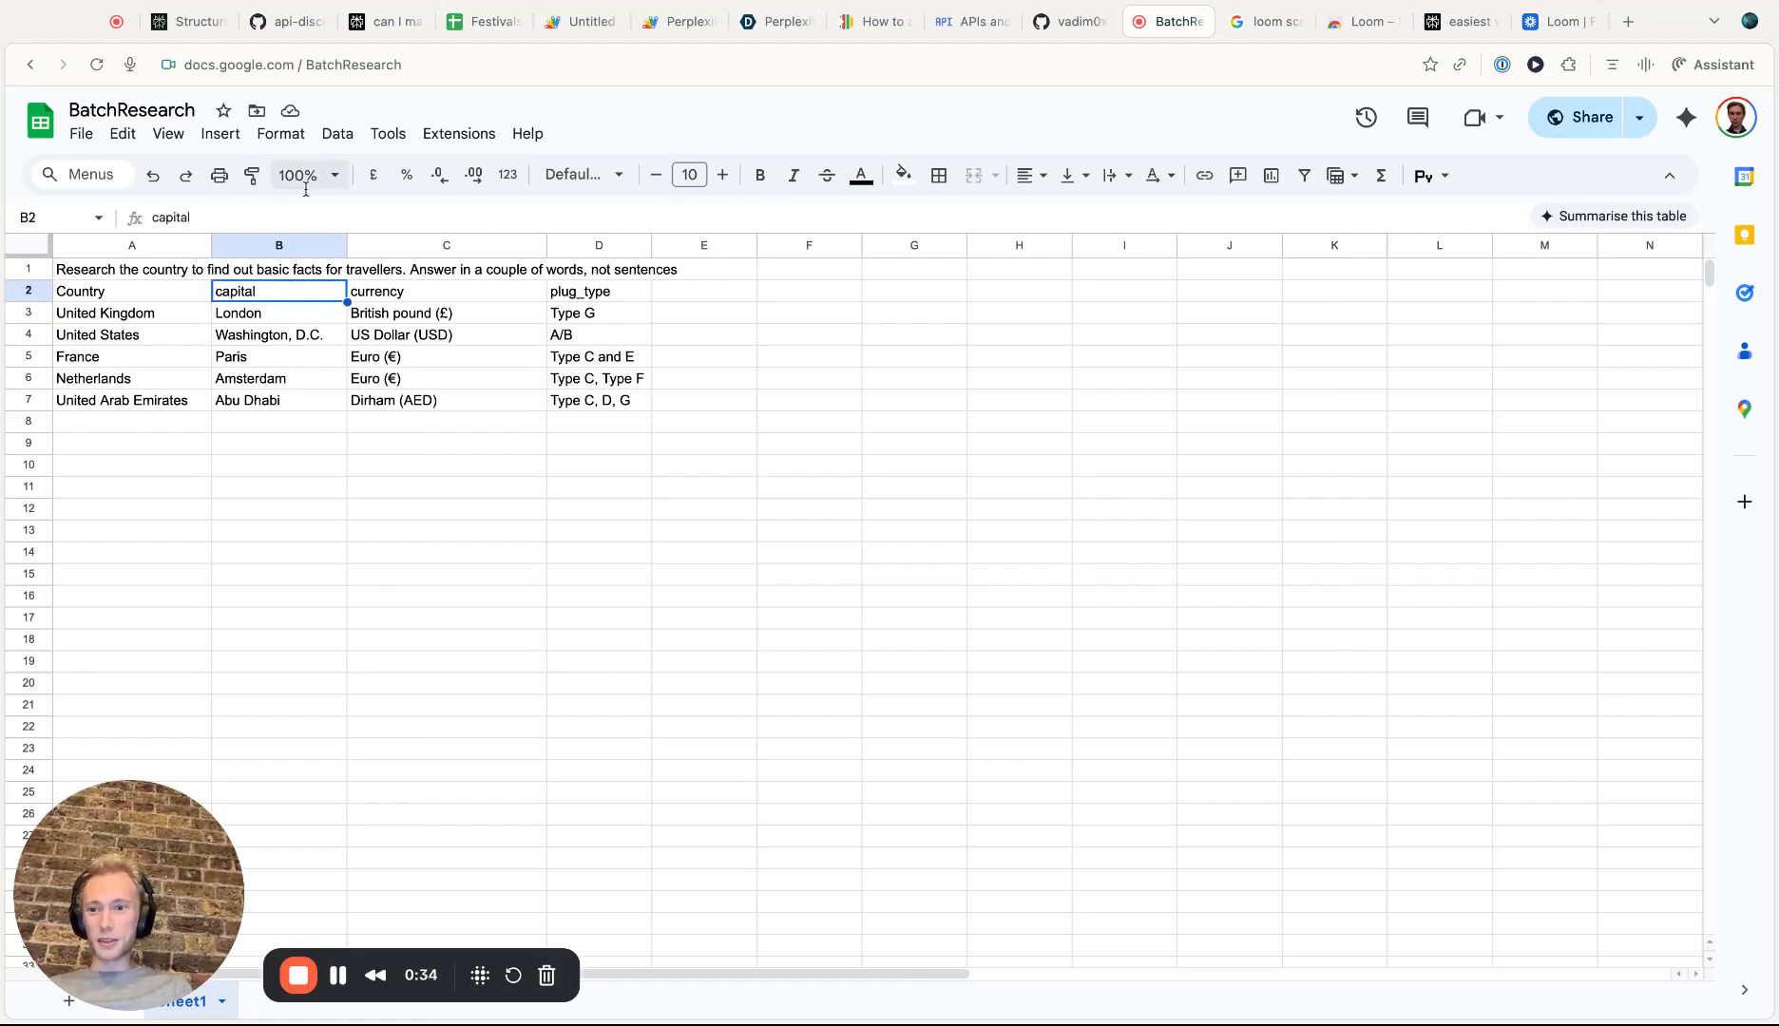
left_click(234, 317)
left_click(152, 292)
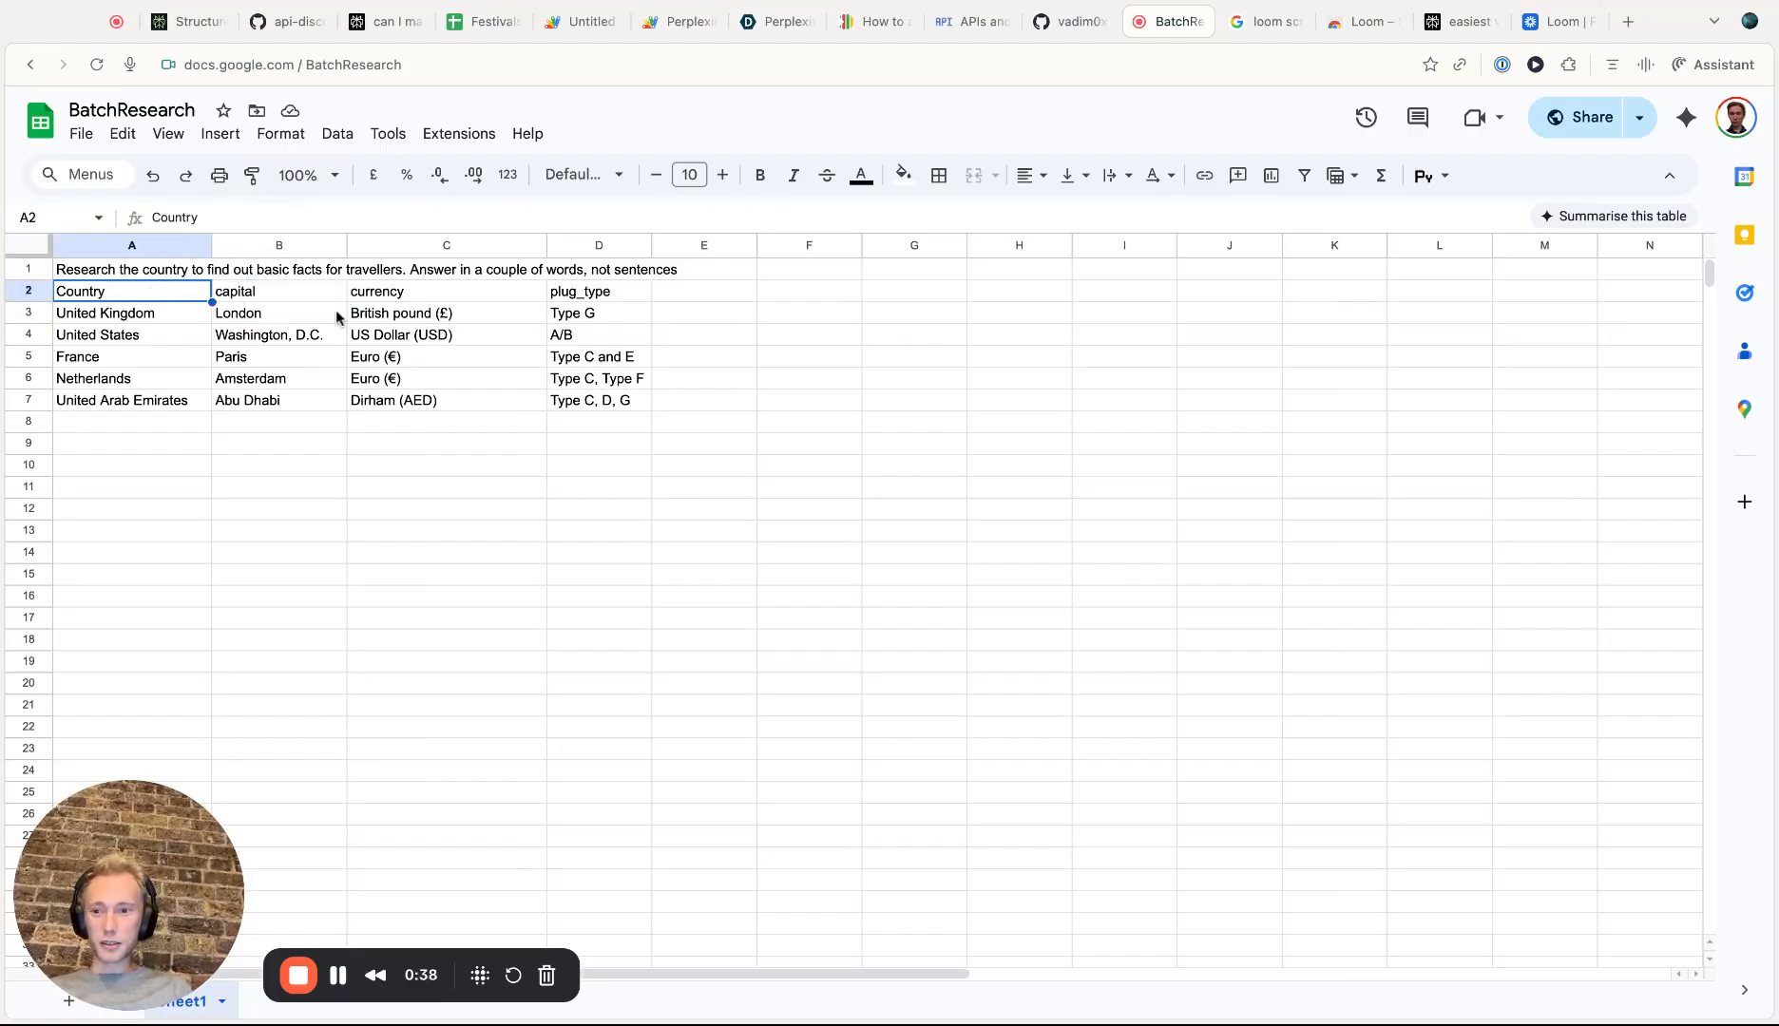
left_click(647, 395, "shift")
left_click(298, 304)
left_click(291, 324)
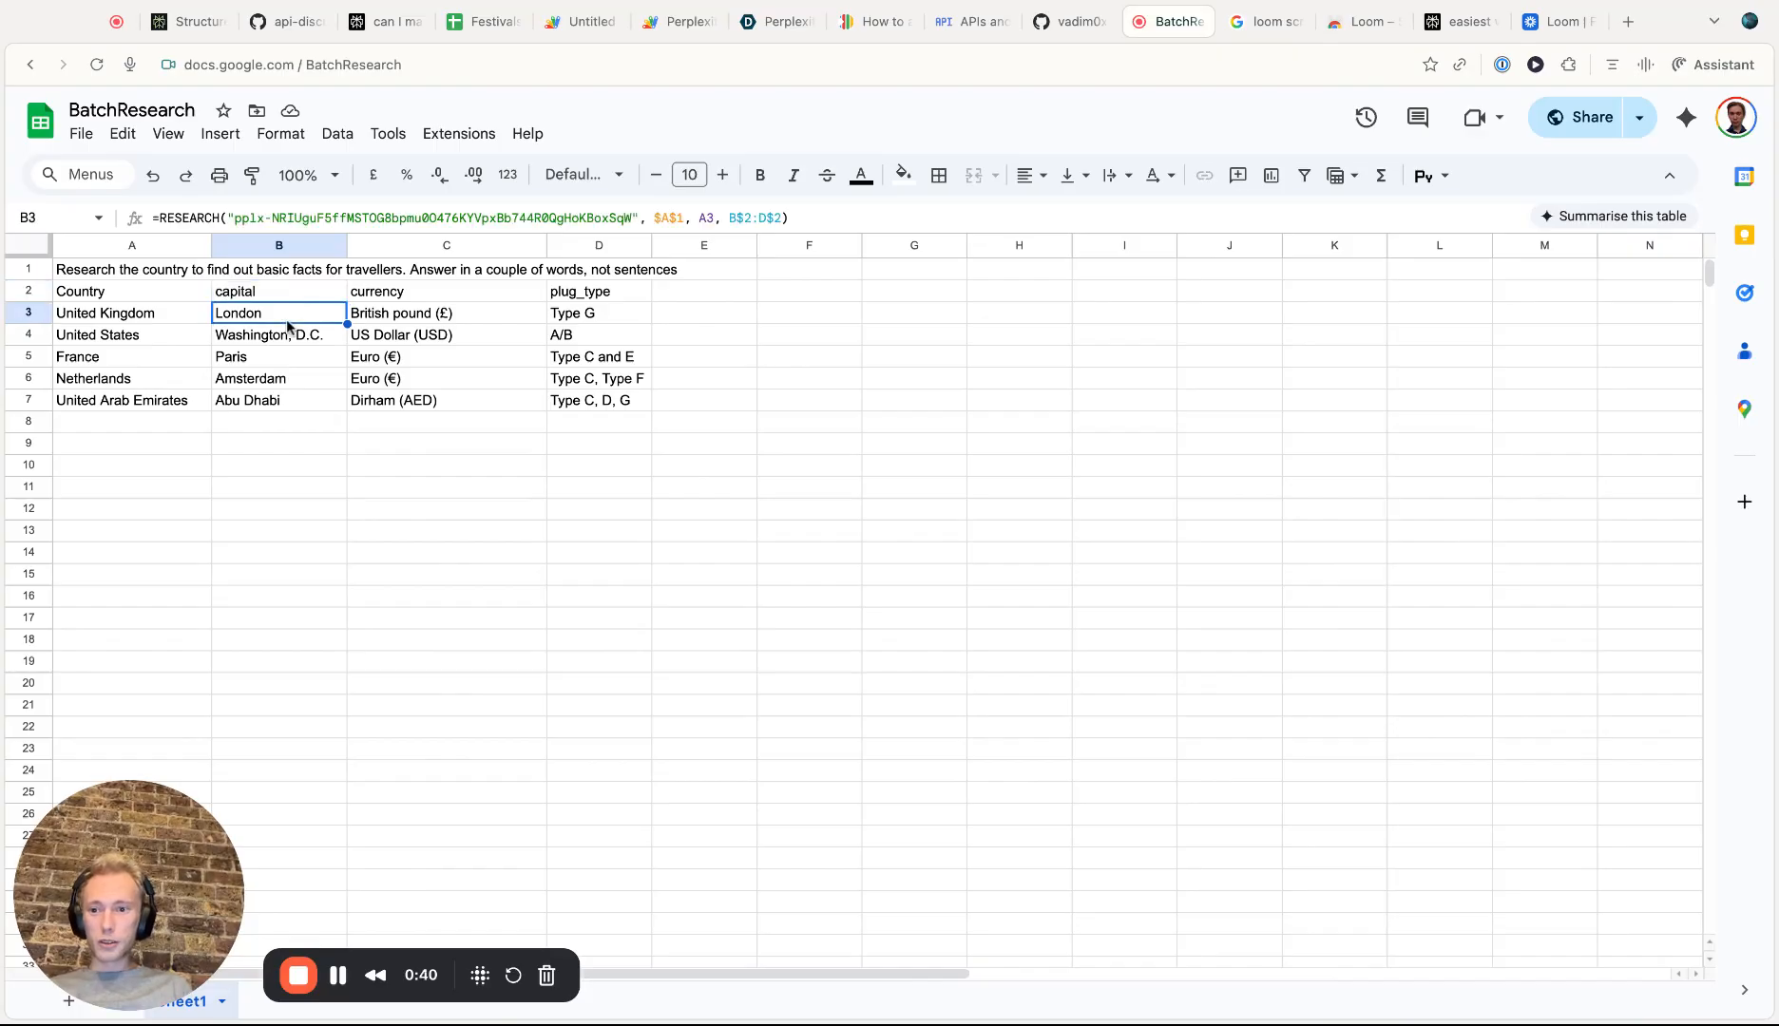
left_click(415, 290)
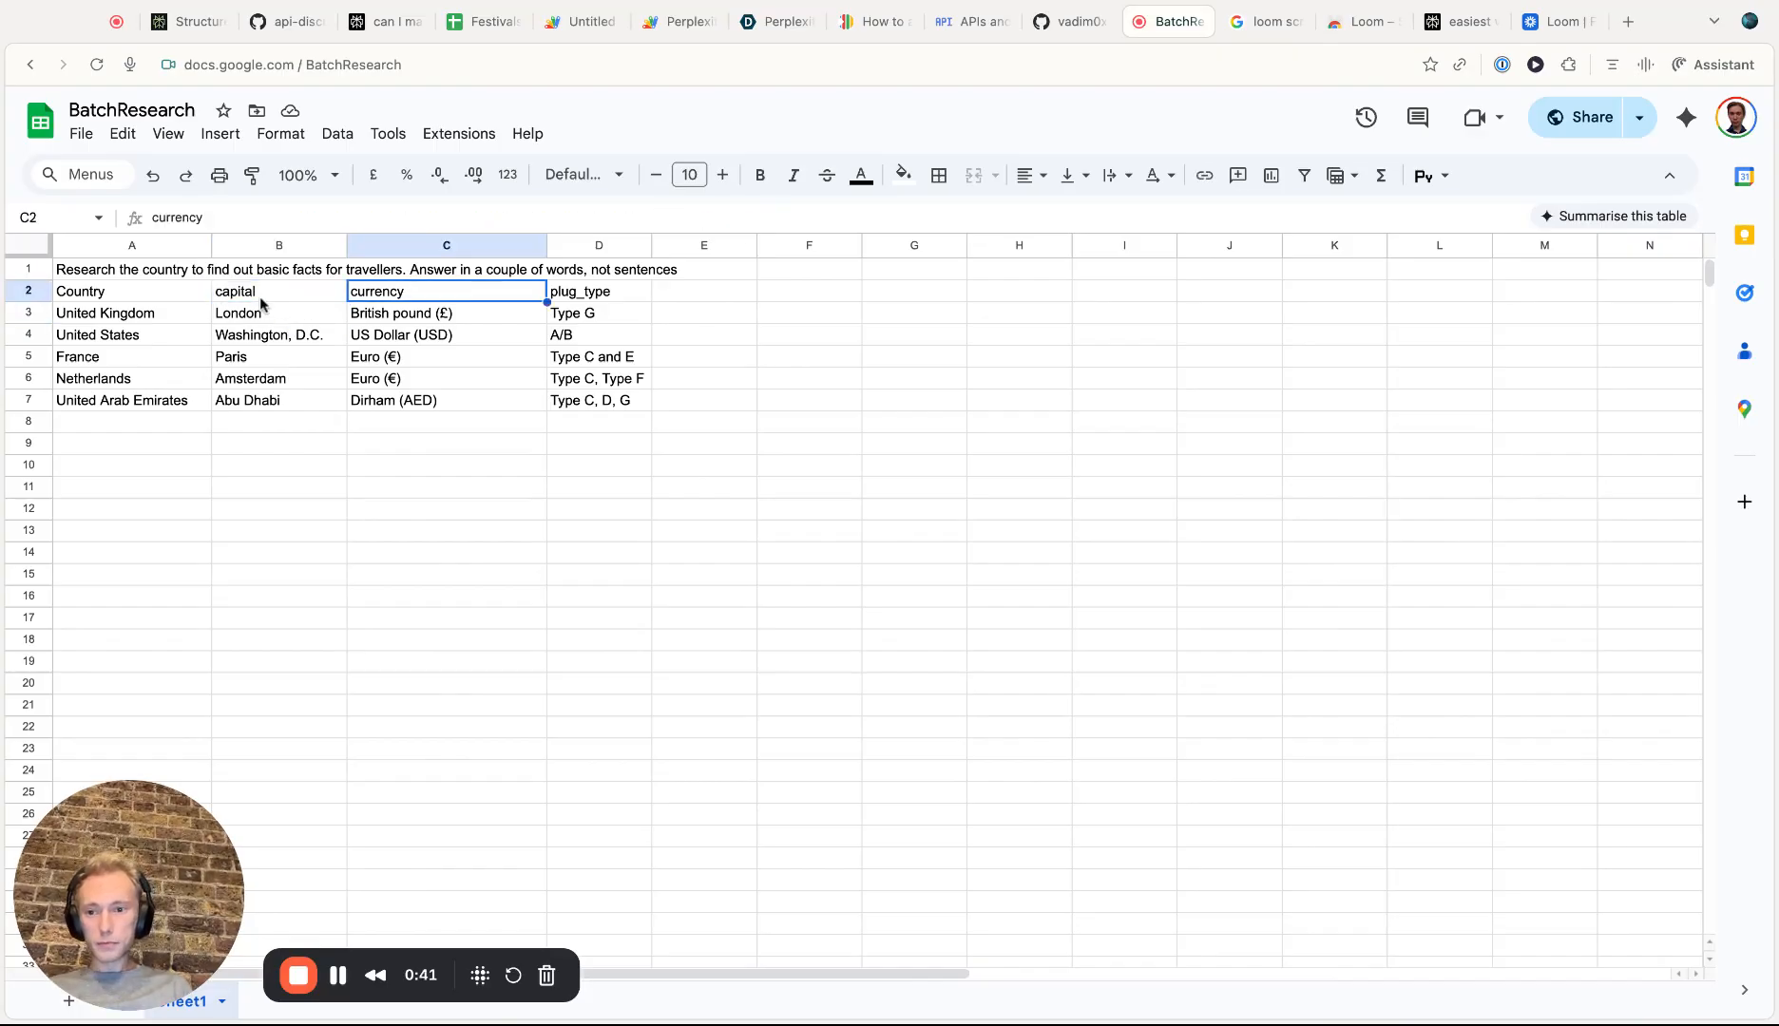
left_click(174, 288)
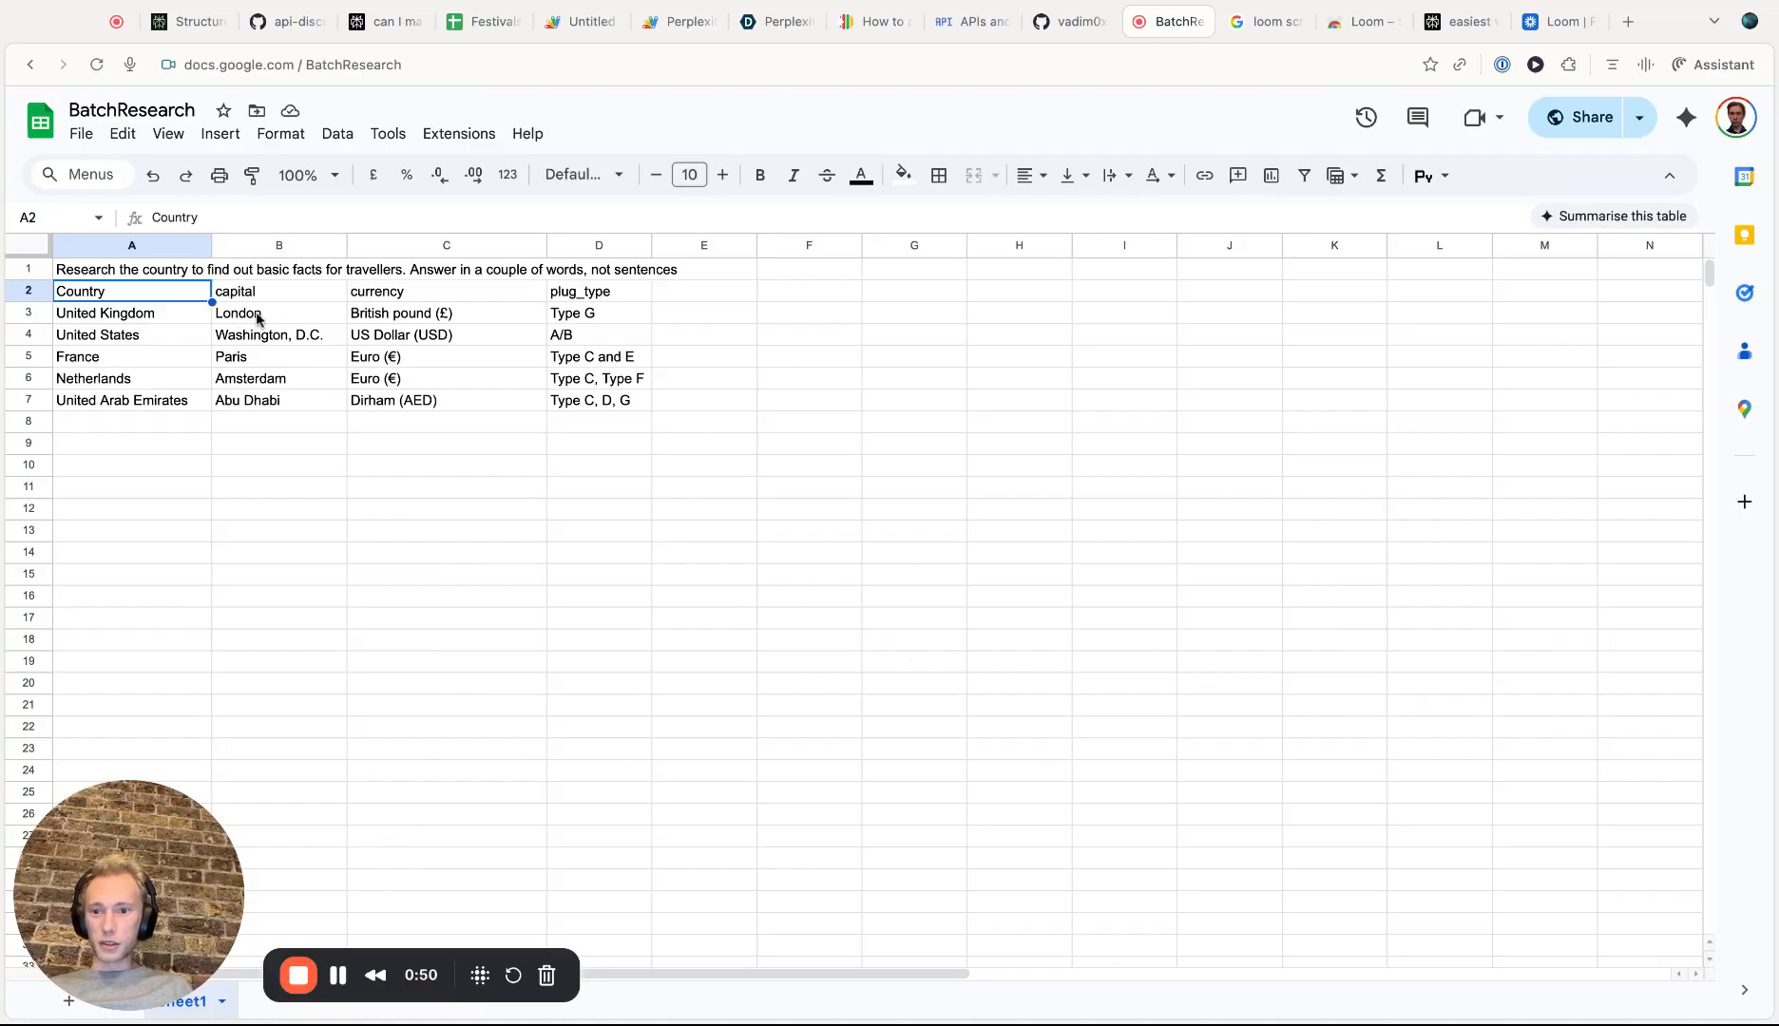
left_click(617, 399, "shift")
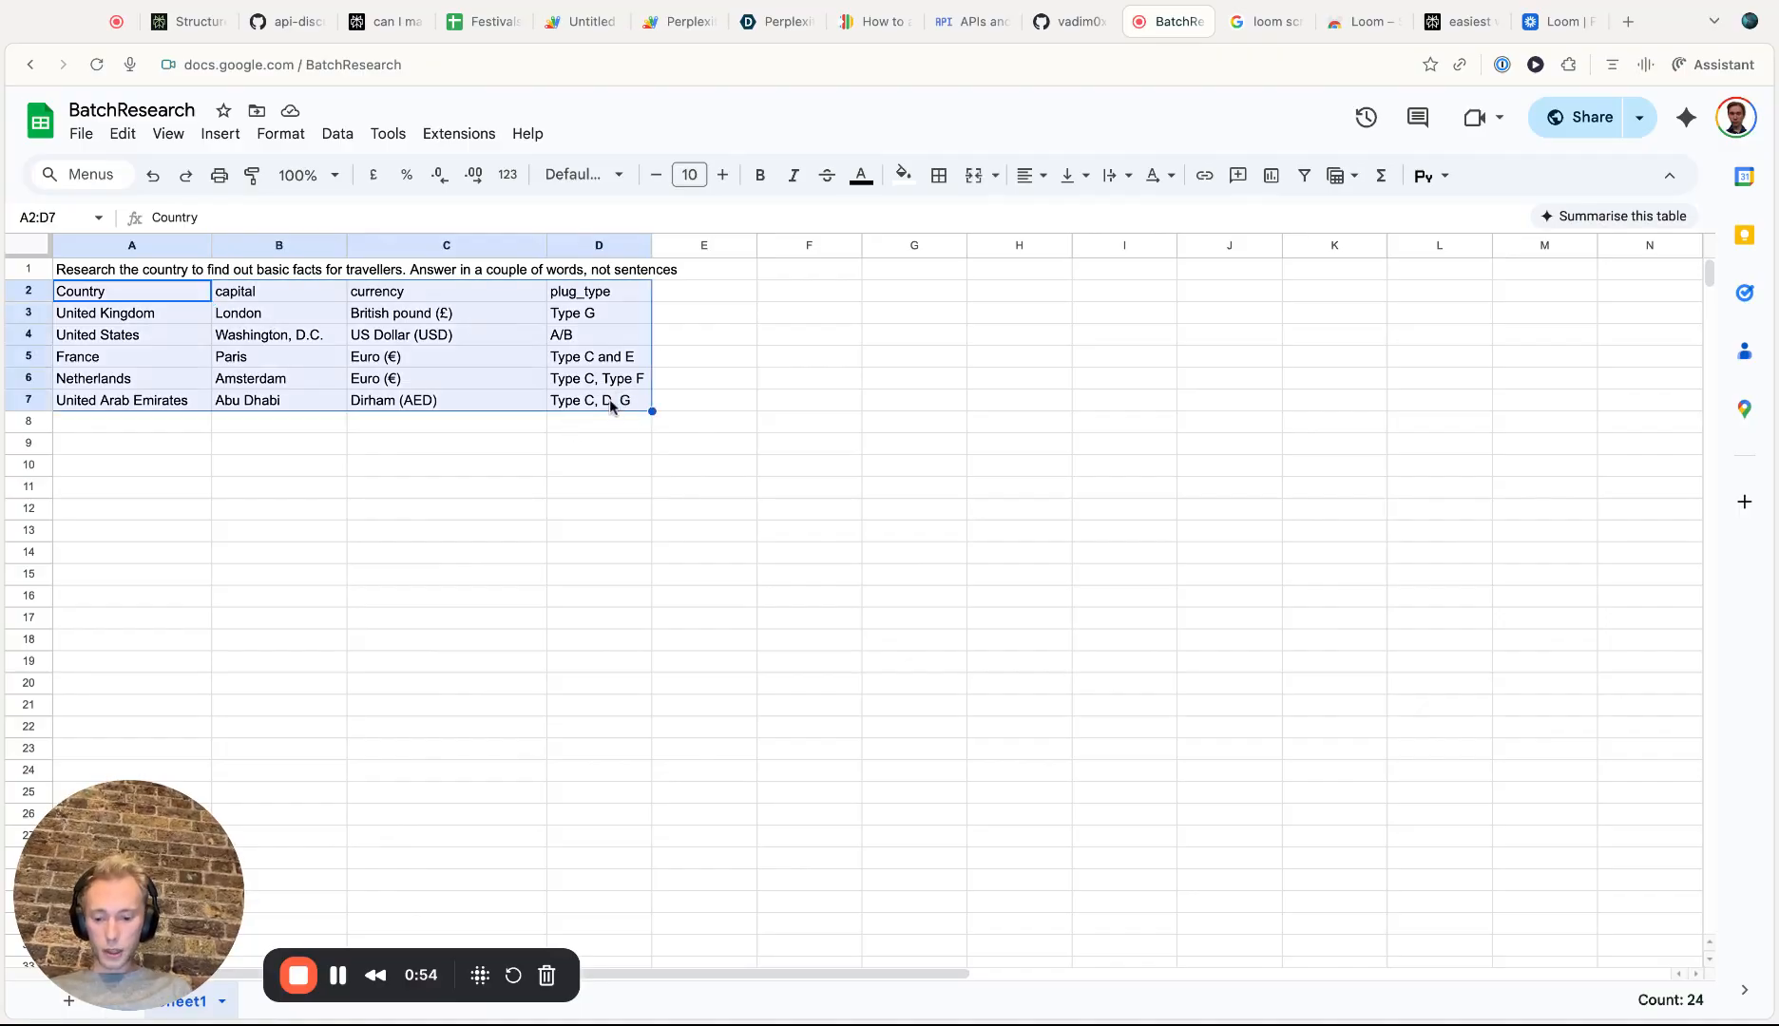
Zoom in and review the instruction row, headers and country rows of the table again
key("ctrl+plus")
key("ctrl+plus")
key("ctrl+plus")
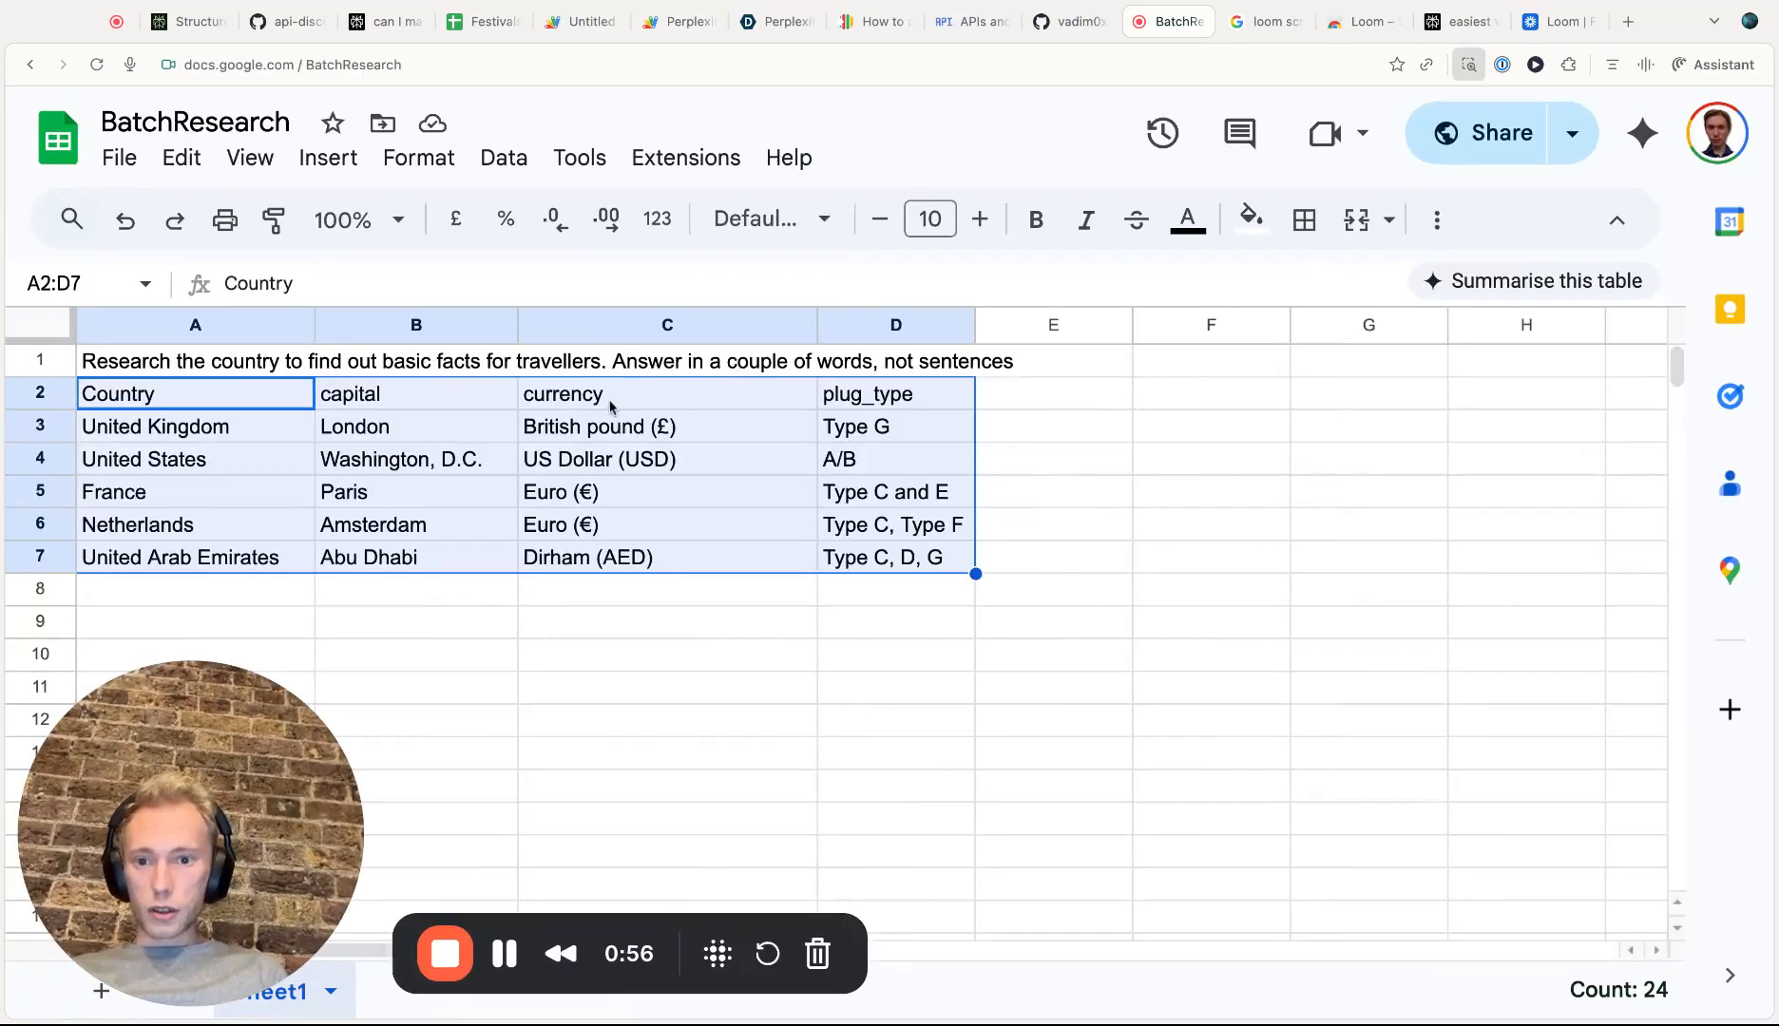
left_click(606, 423)
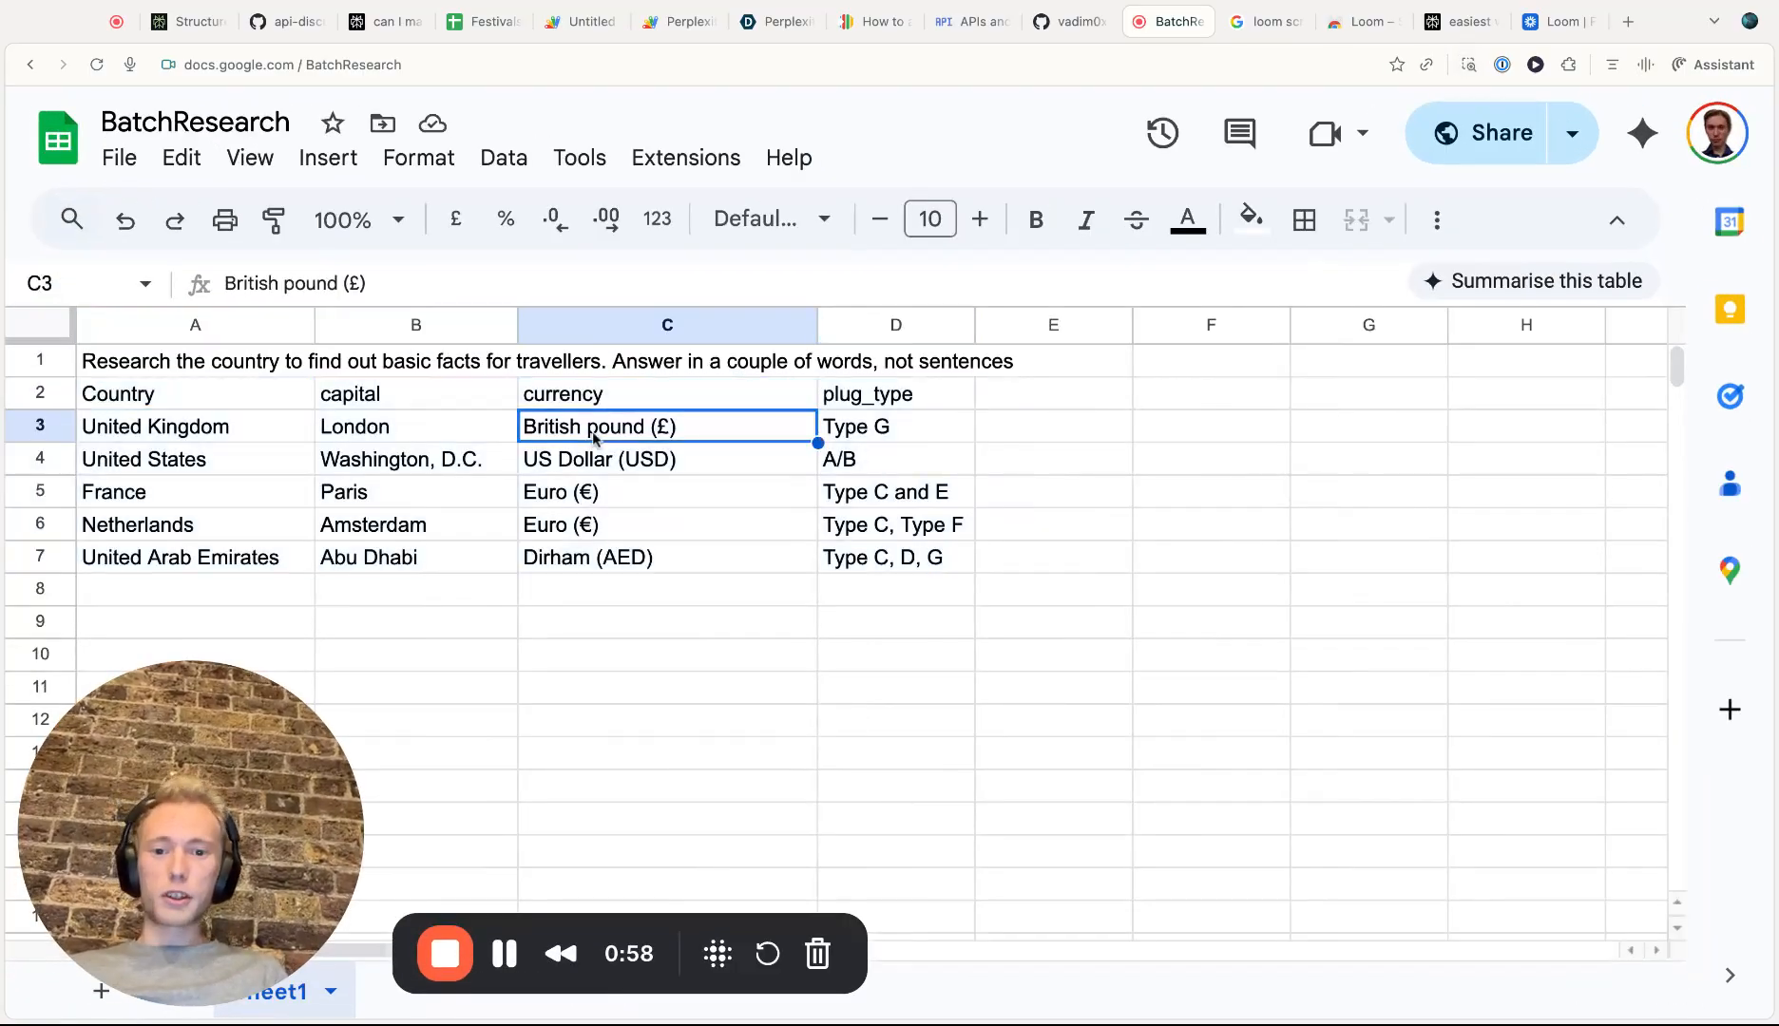
scroll(599, 432, "down", 1)
scroll(594, 437, "up", 1)
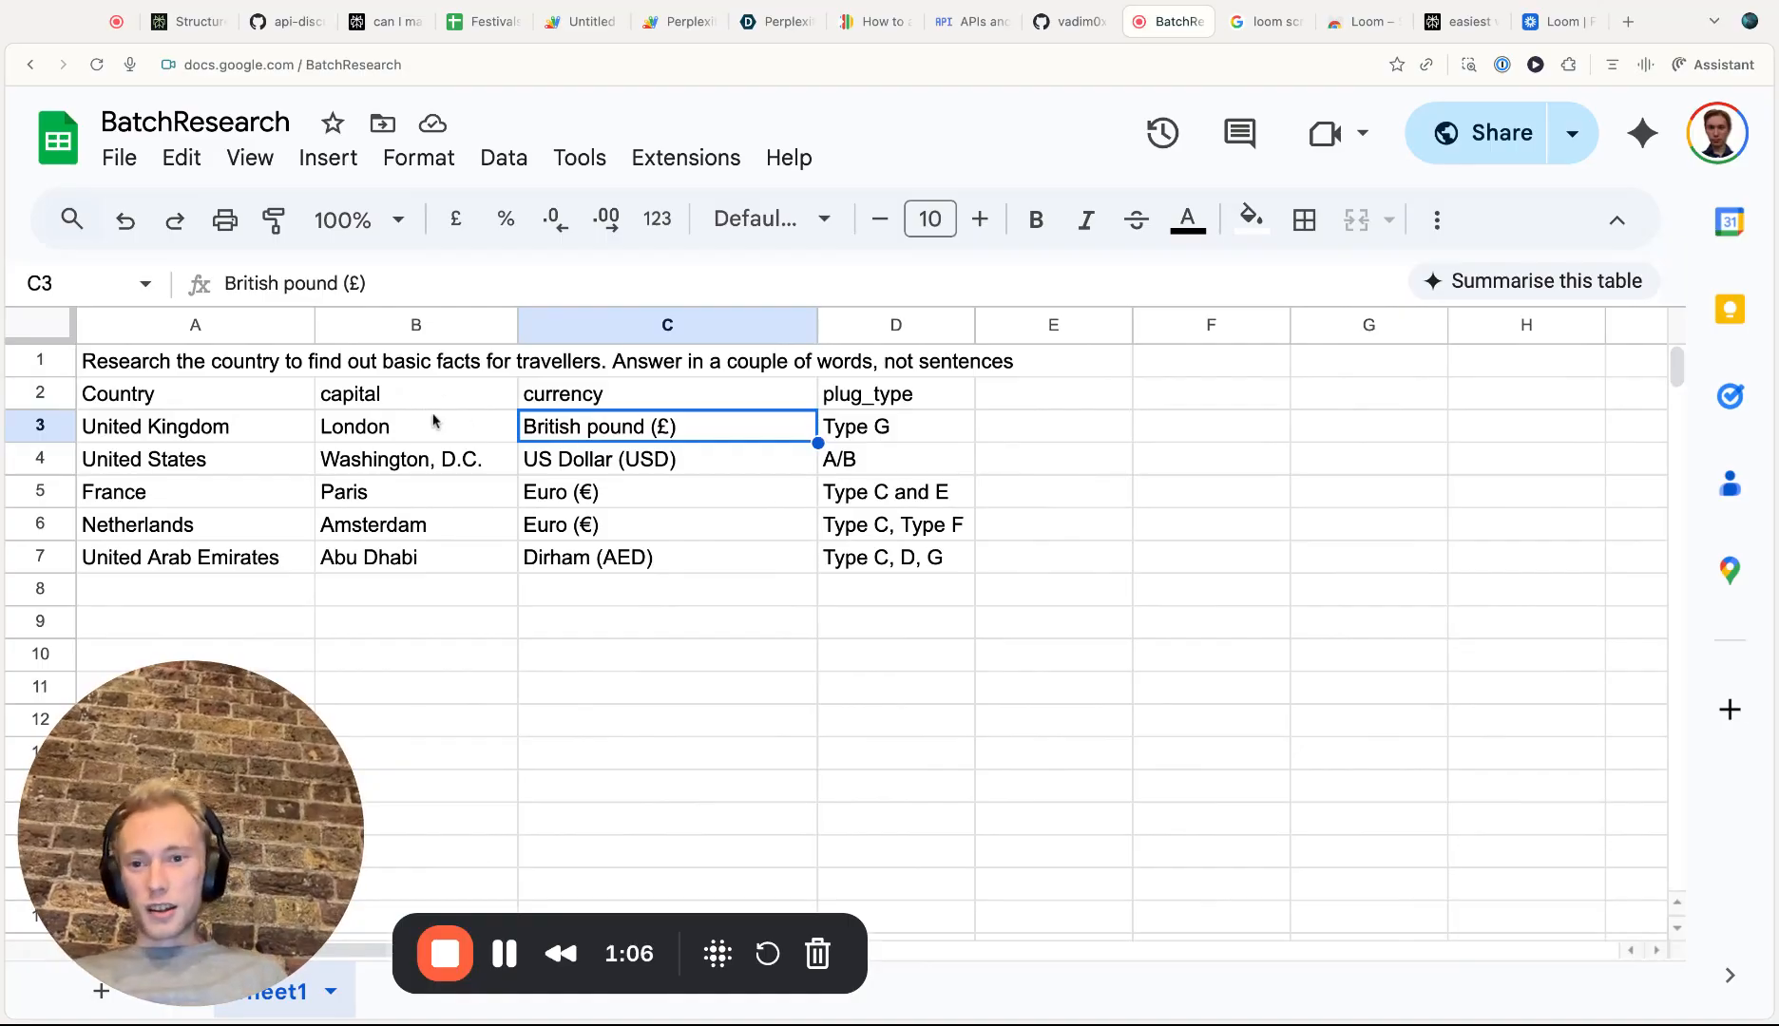
left_click(229, 364)
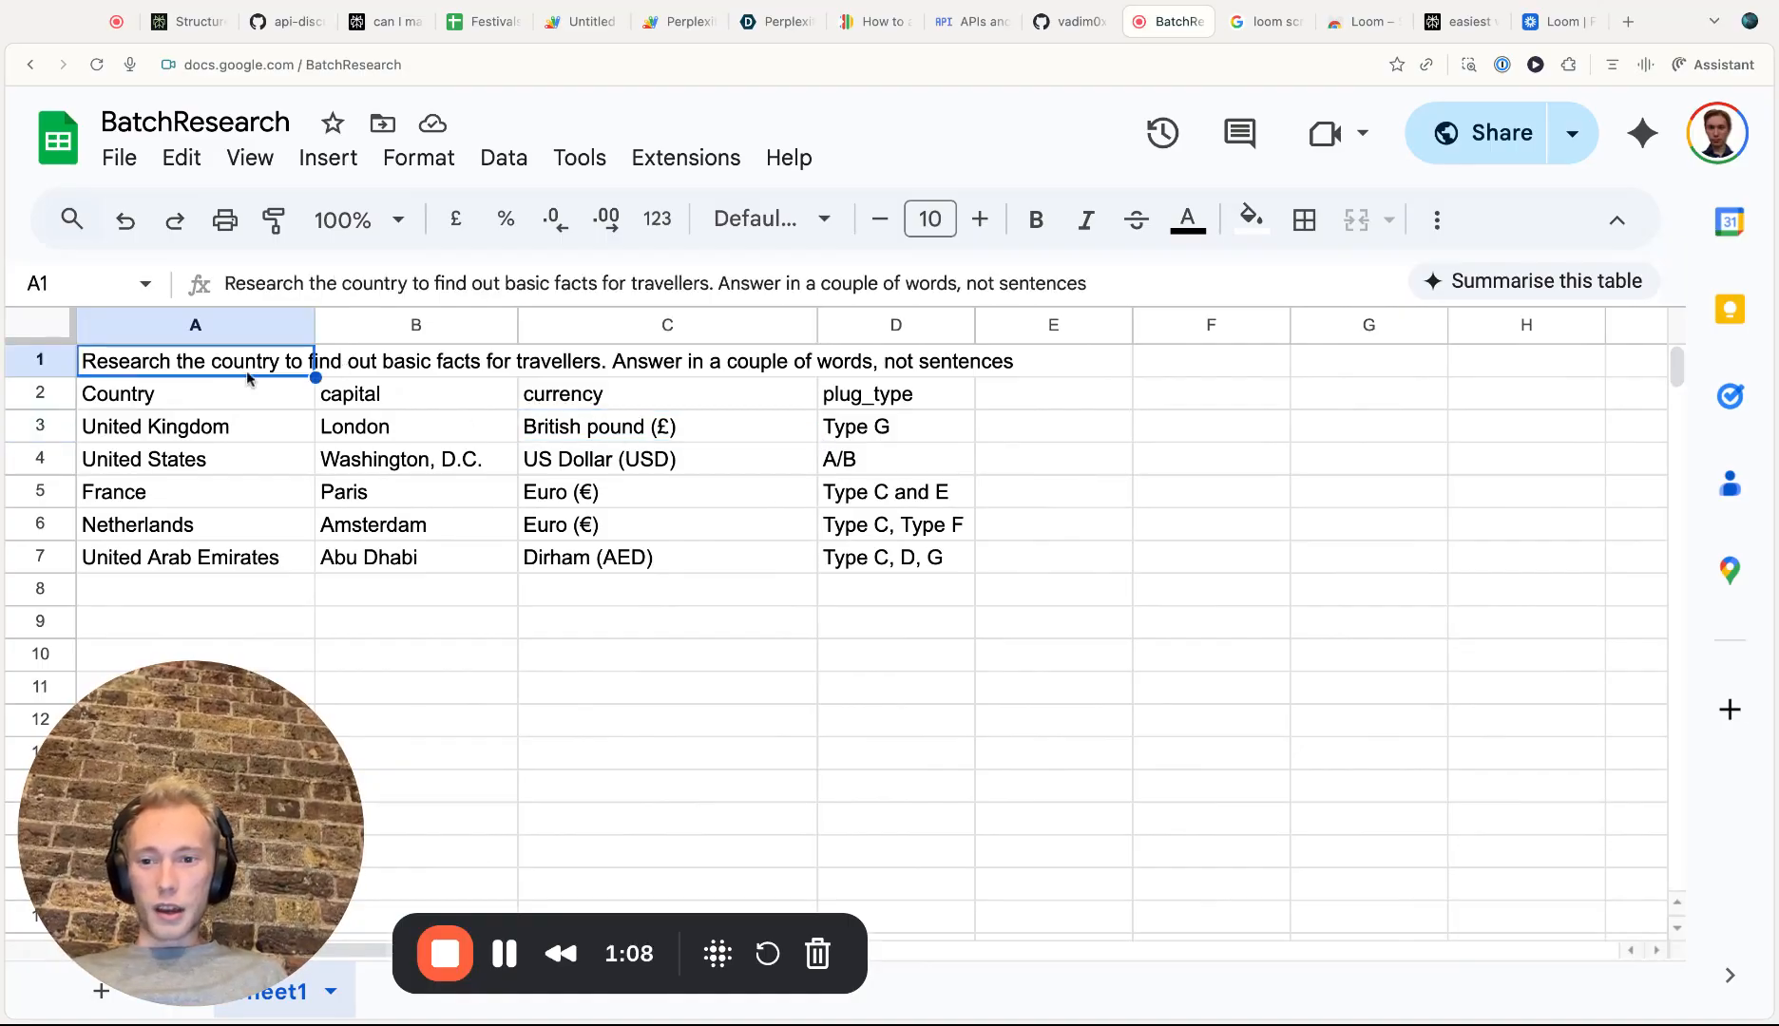
left_click(296, 404)
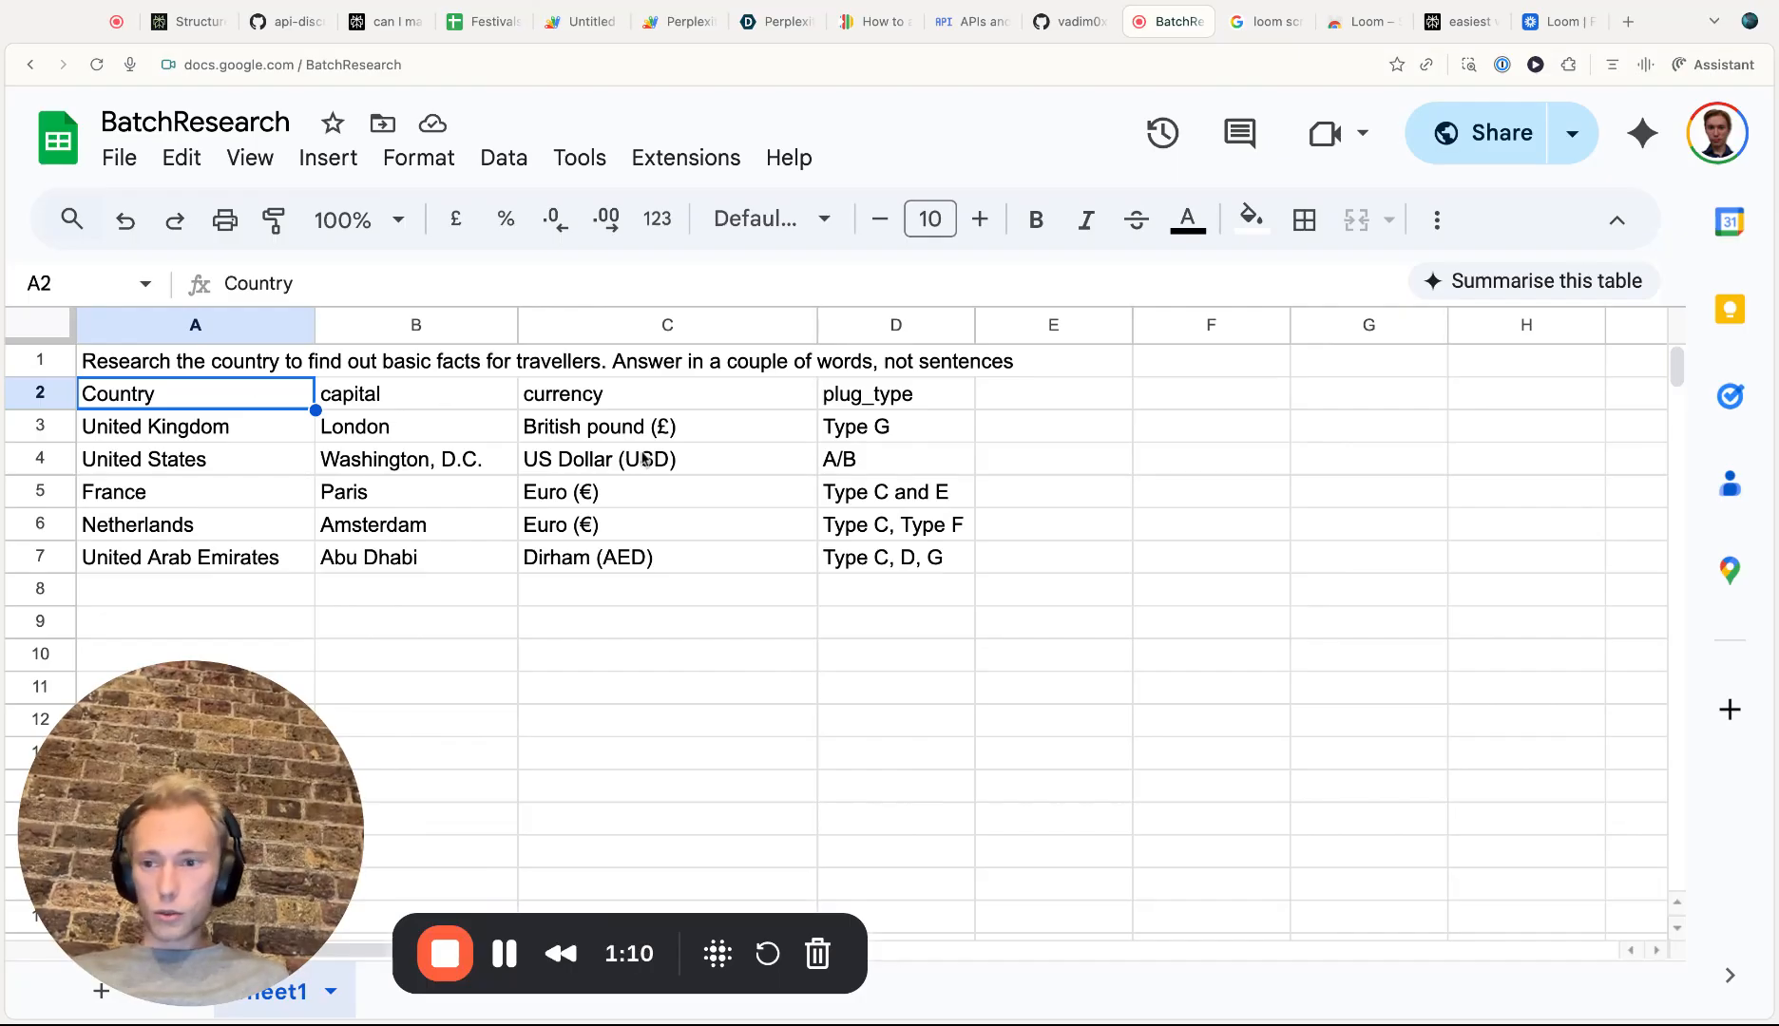
left_click(245, 370)
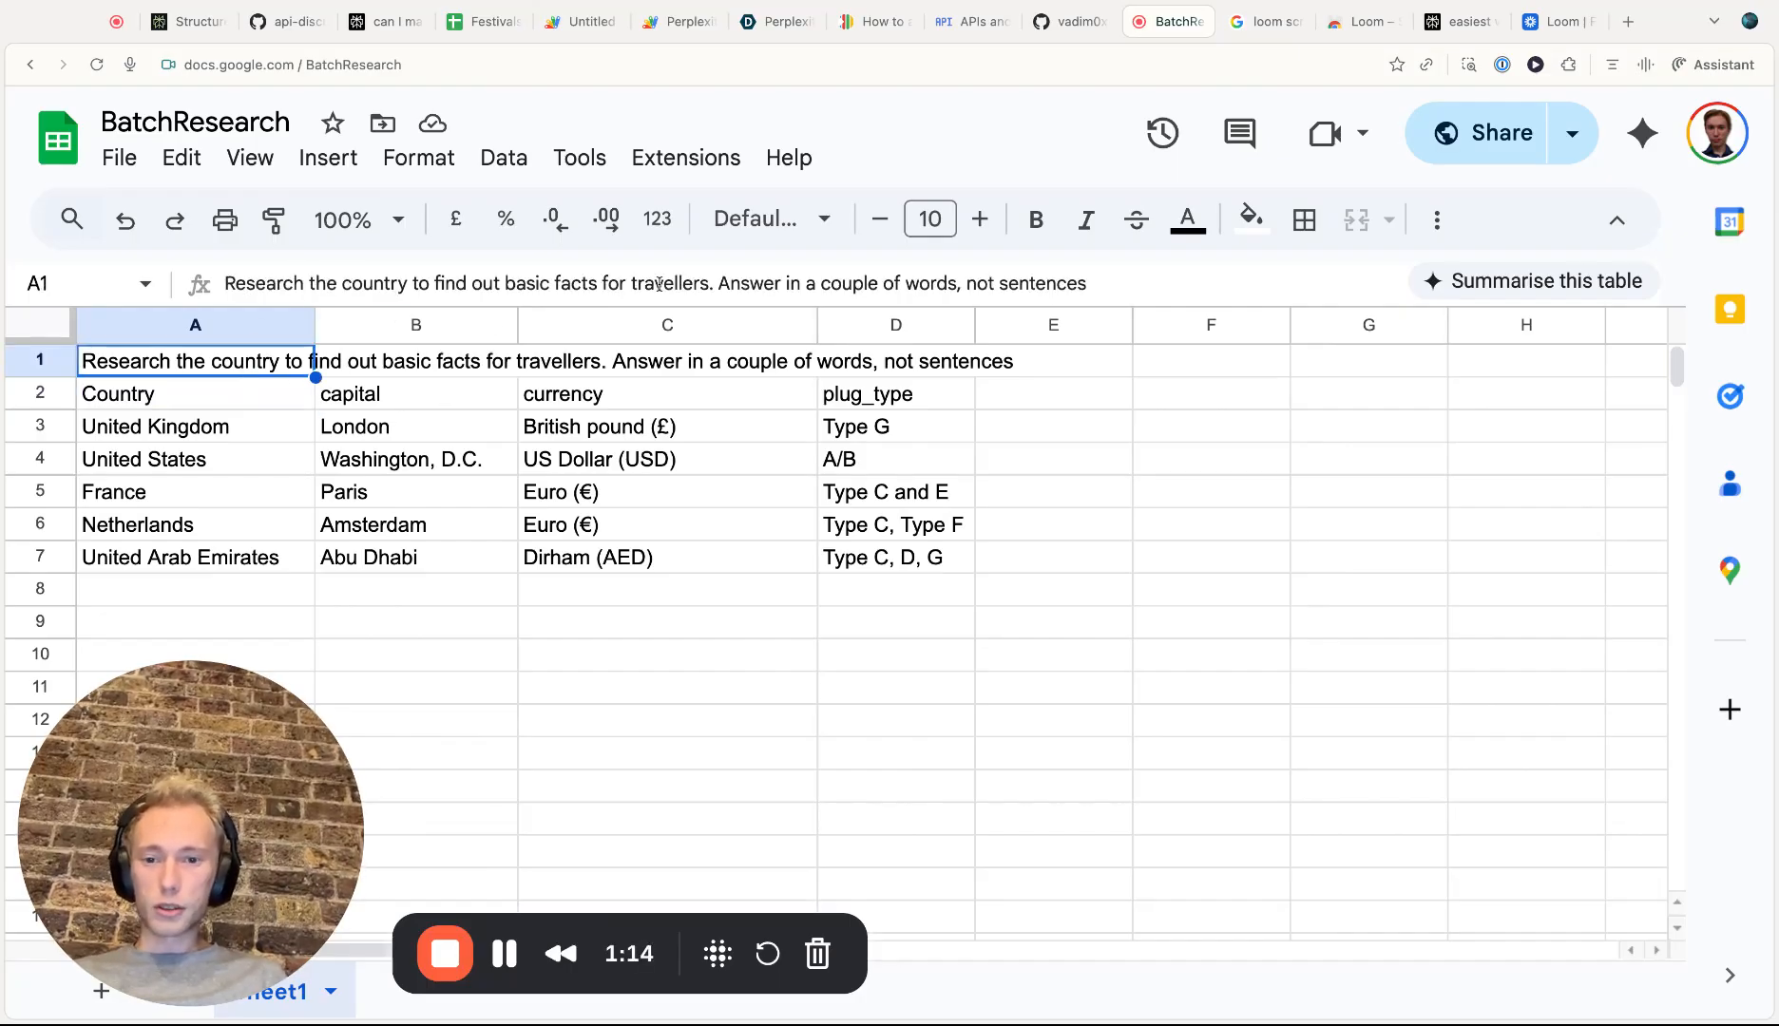
left_click(397, 400)
left_click(634, 400)
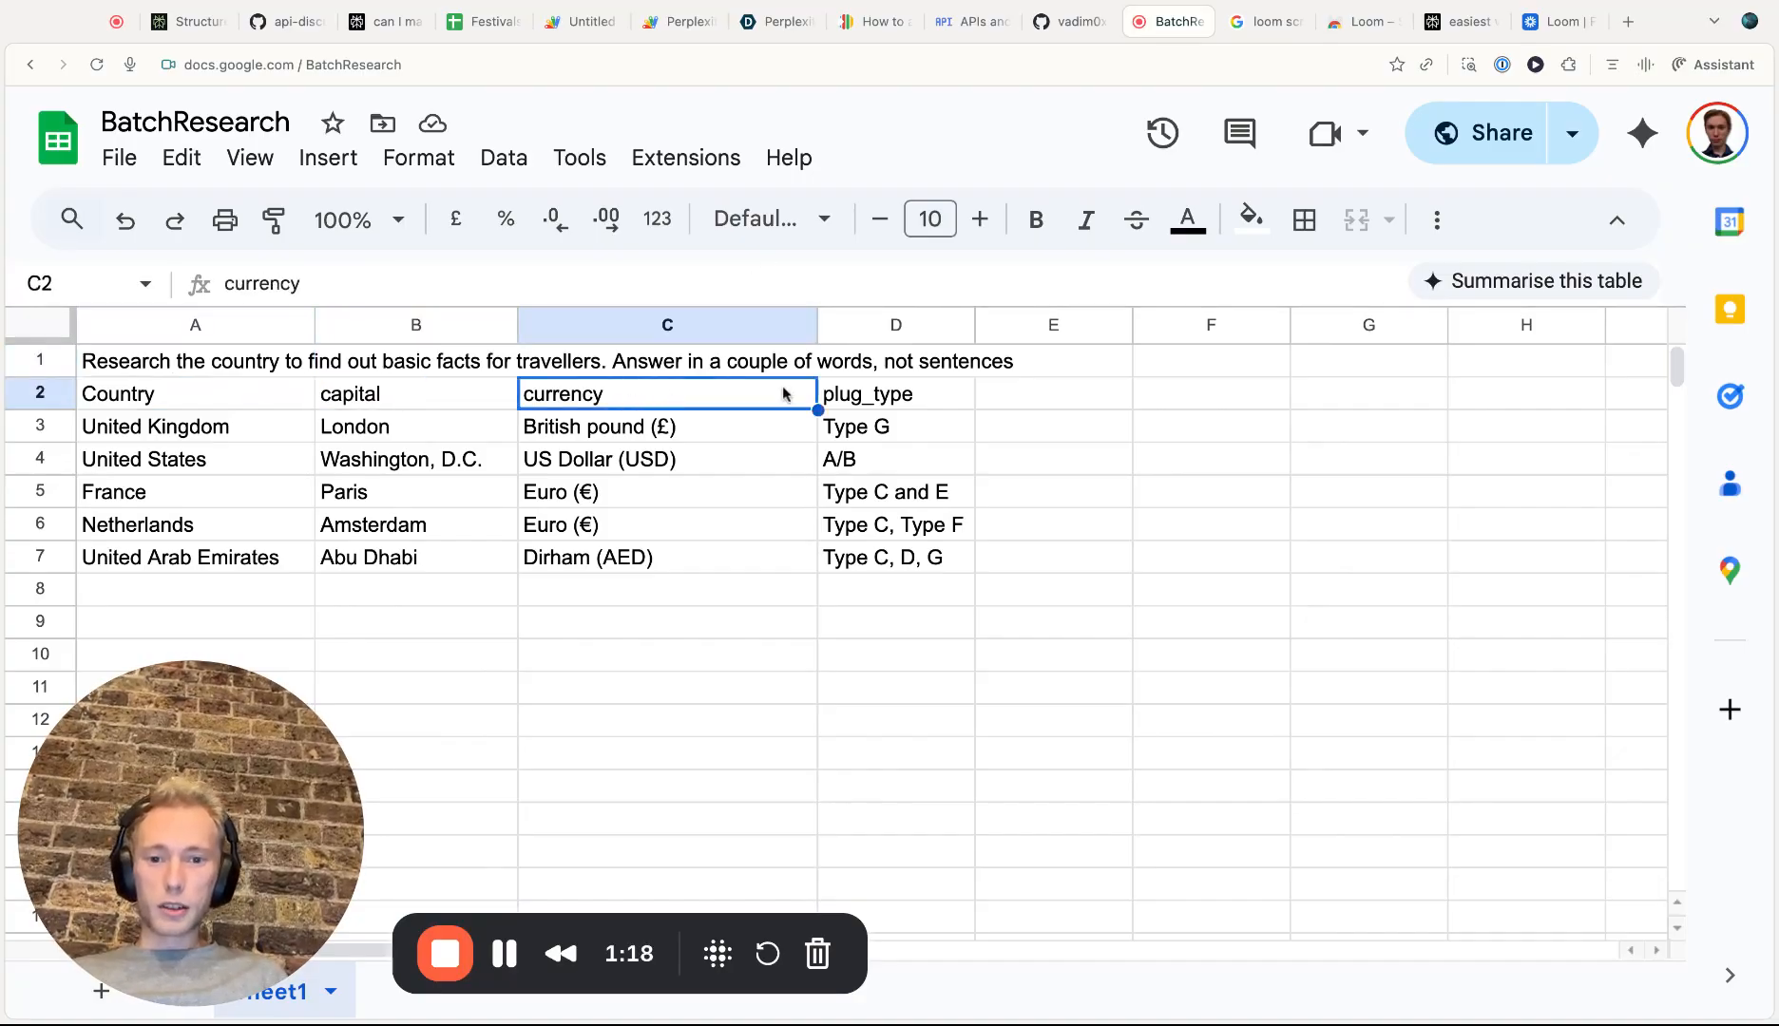
left_click(883, 406)
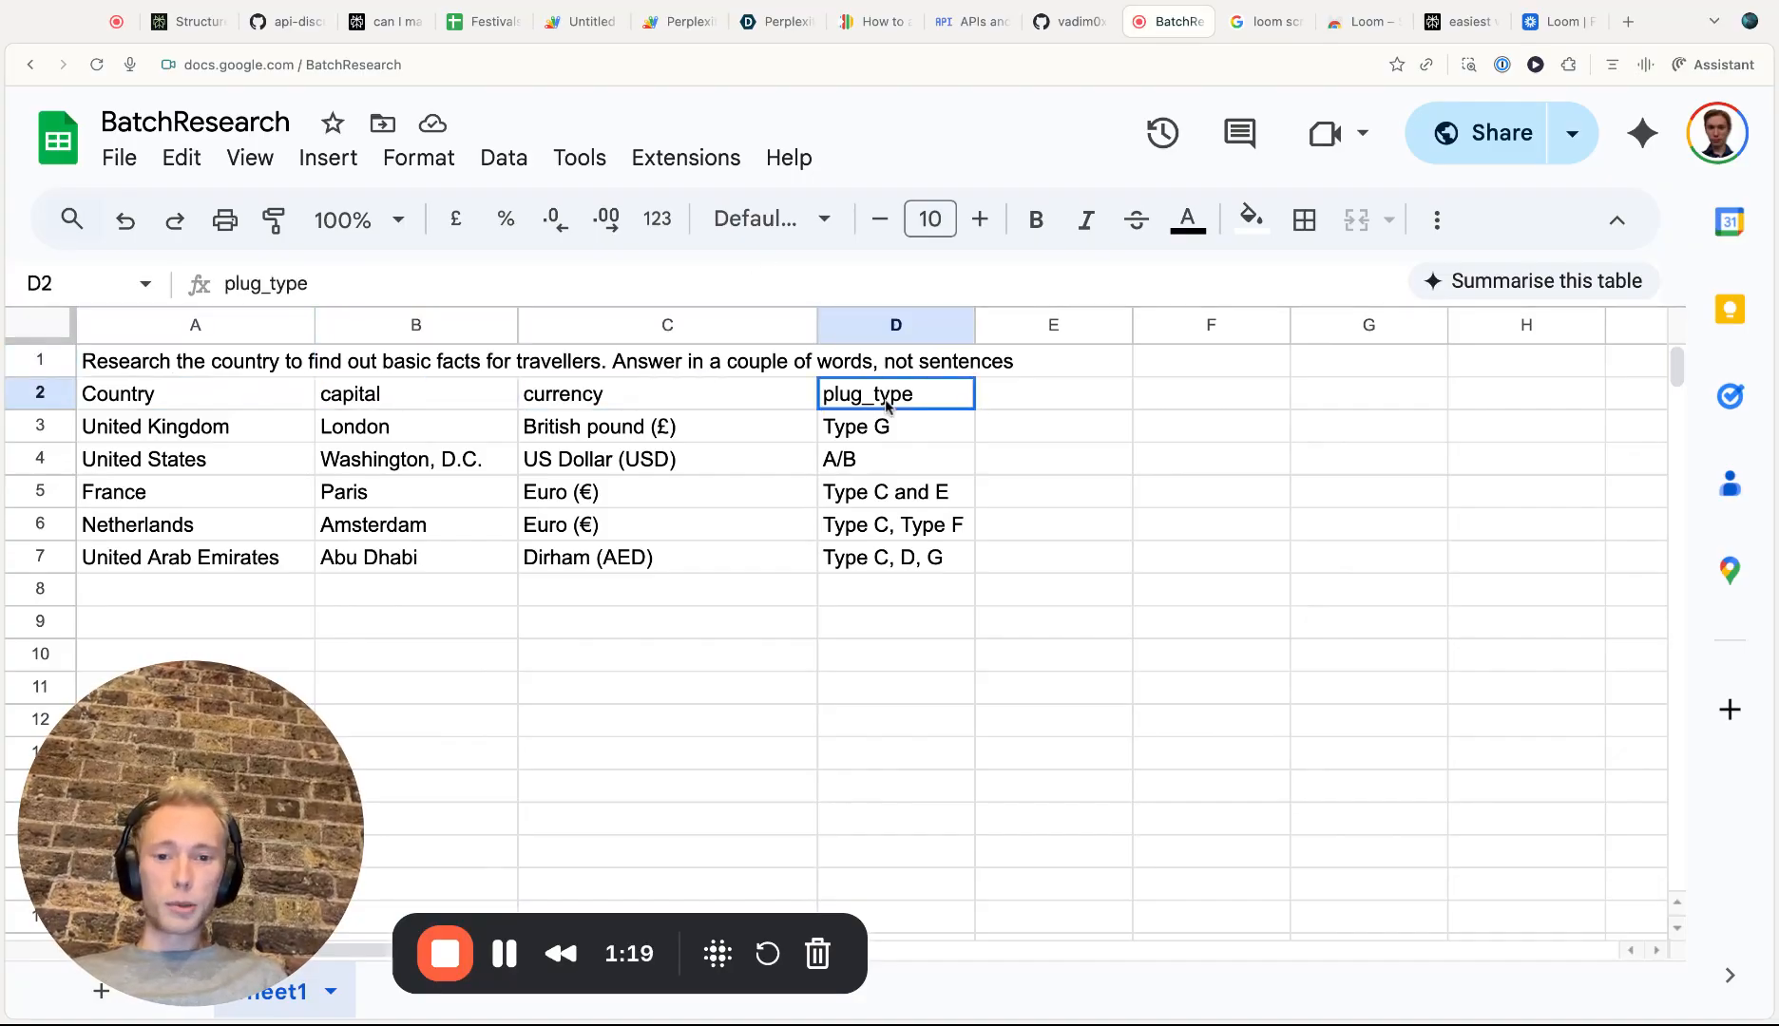
left_click(247, 424)
left_click(245, 564)
left_click(199, 440)
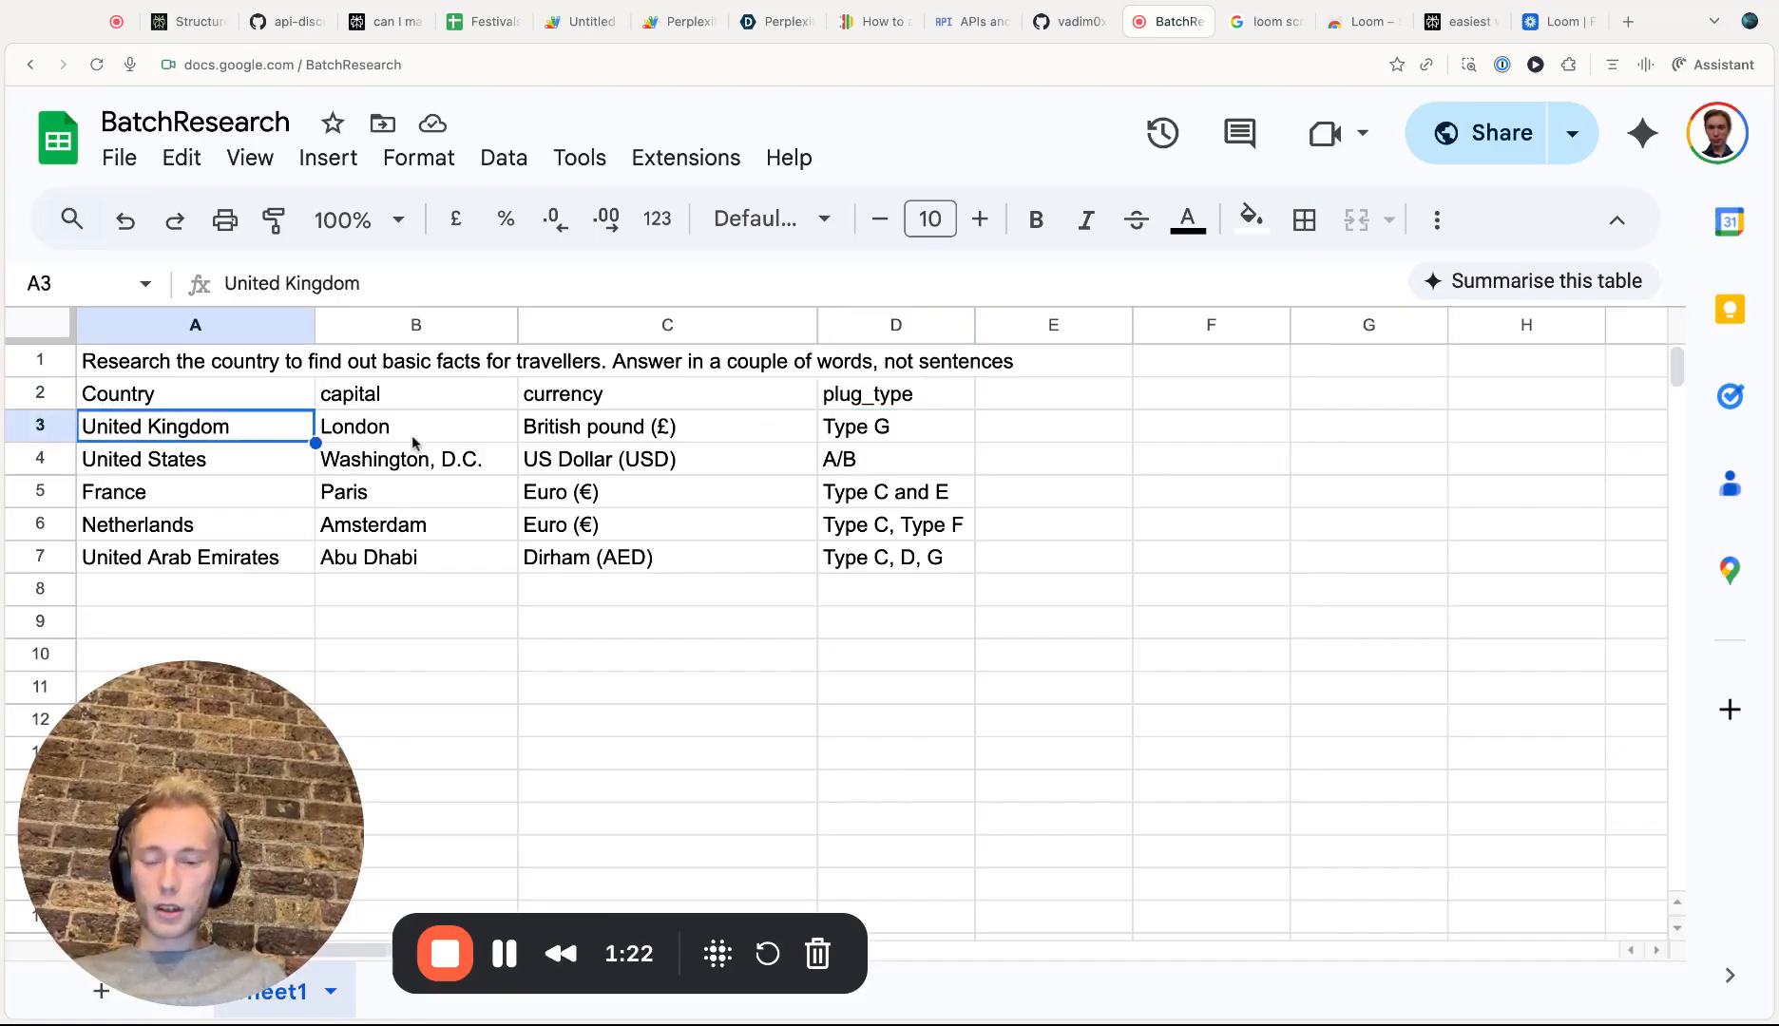
left_click(385, 439)
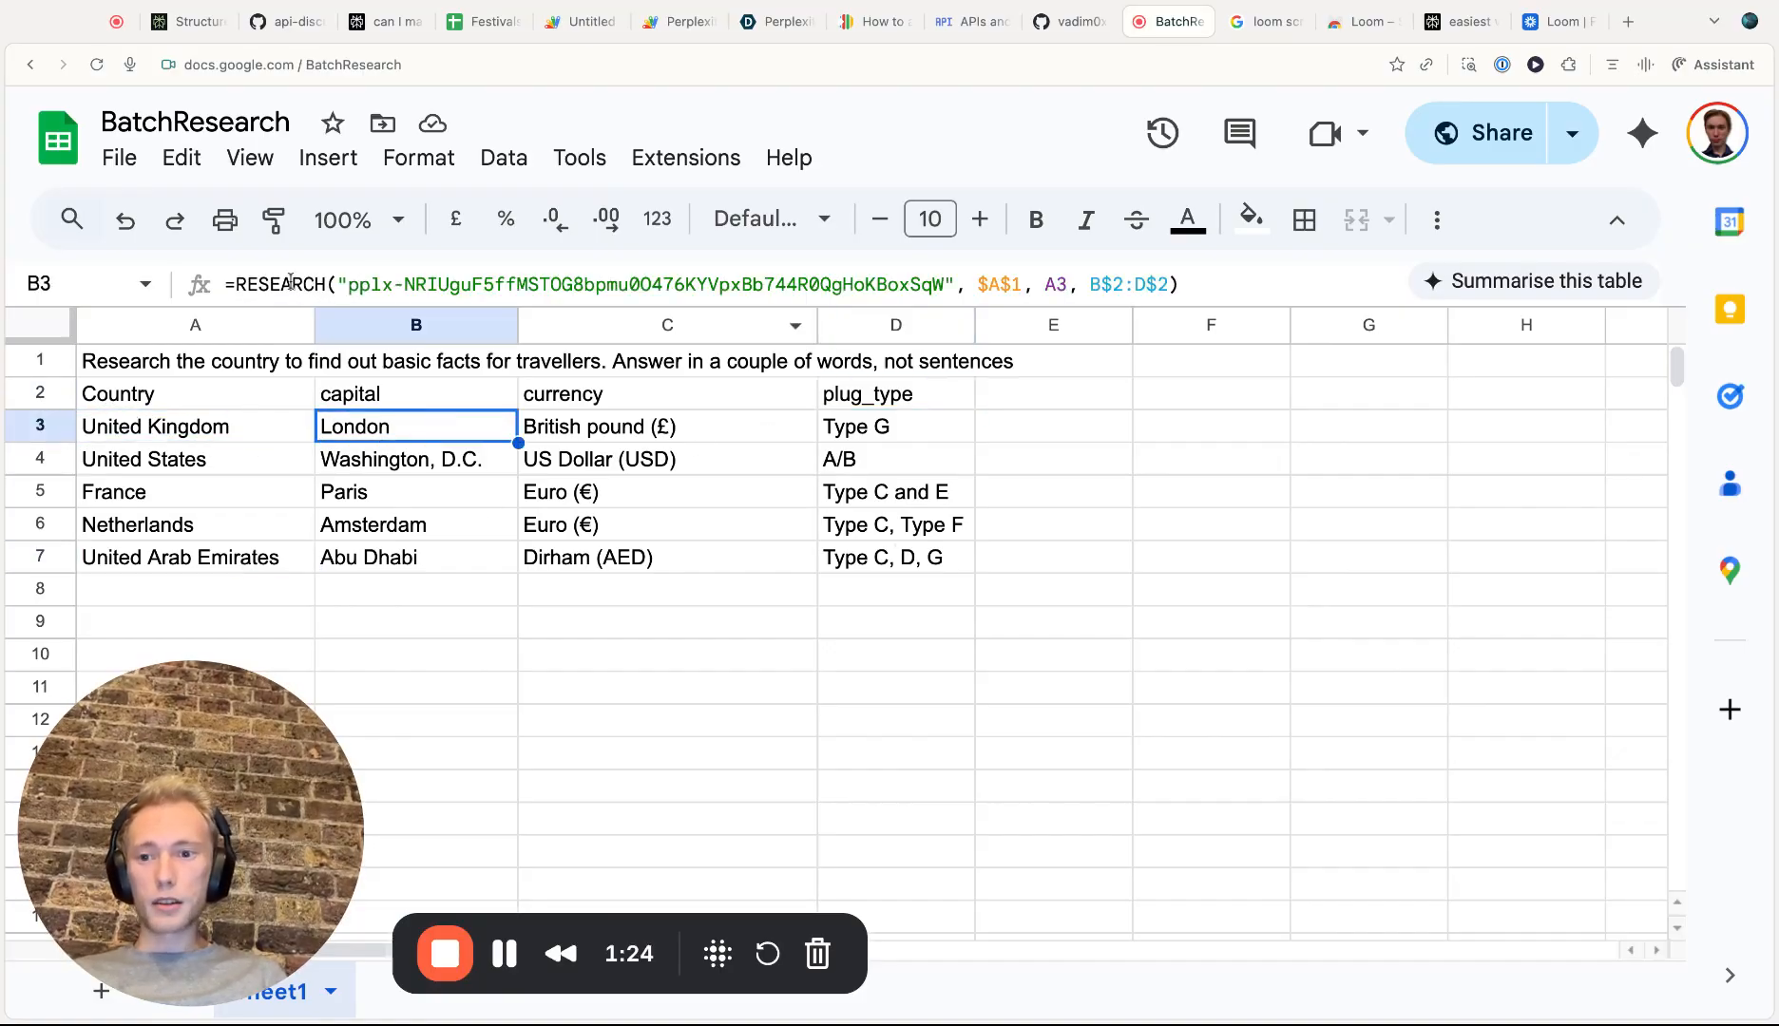
Inspect the RESEARCH formula in B3 and its api_key, system, user and blanks arguments
left_click_drag(230, 284, 812, 312)
left_click_drag(959, 284, 339, 285)
left_click(979, 284)
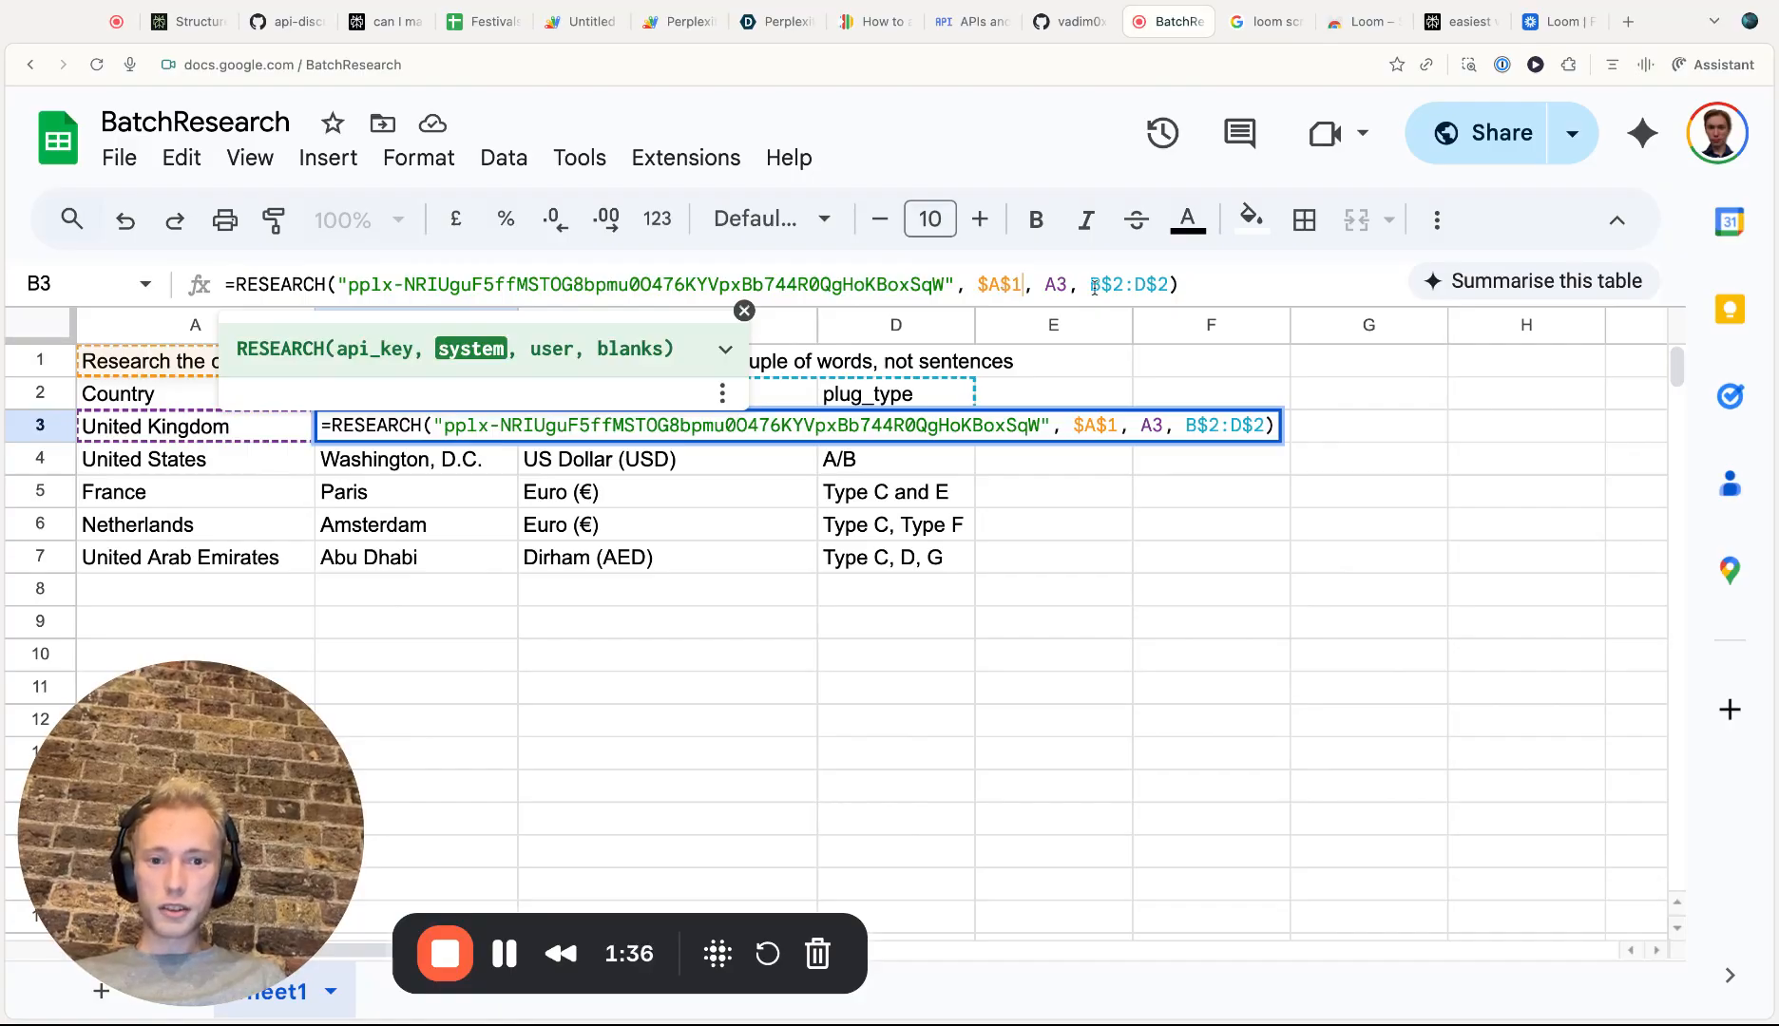
left_click(1055, 284)
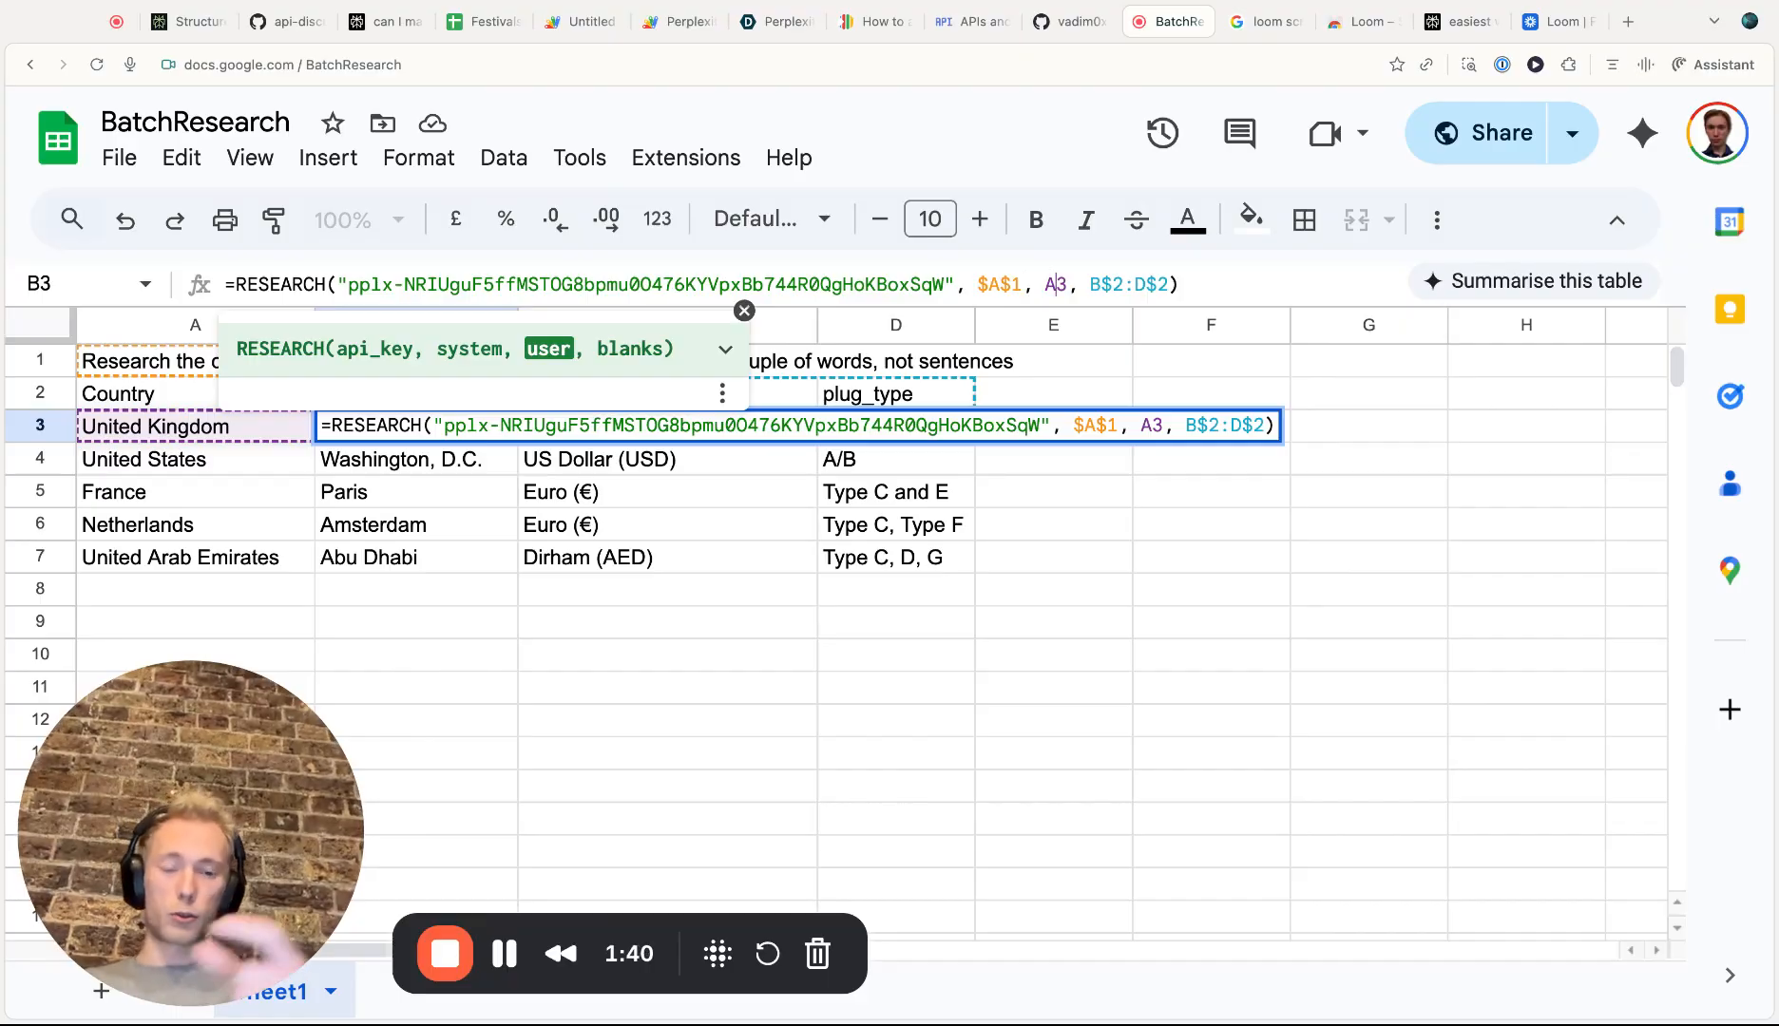
left_click_drag(1090, 284, 1169, 277)
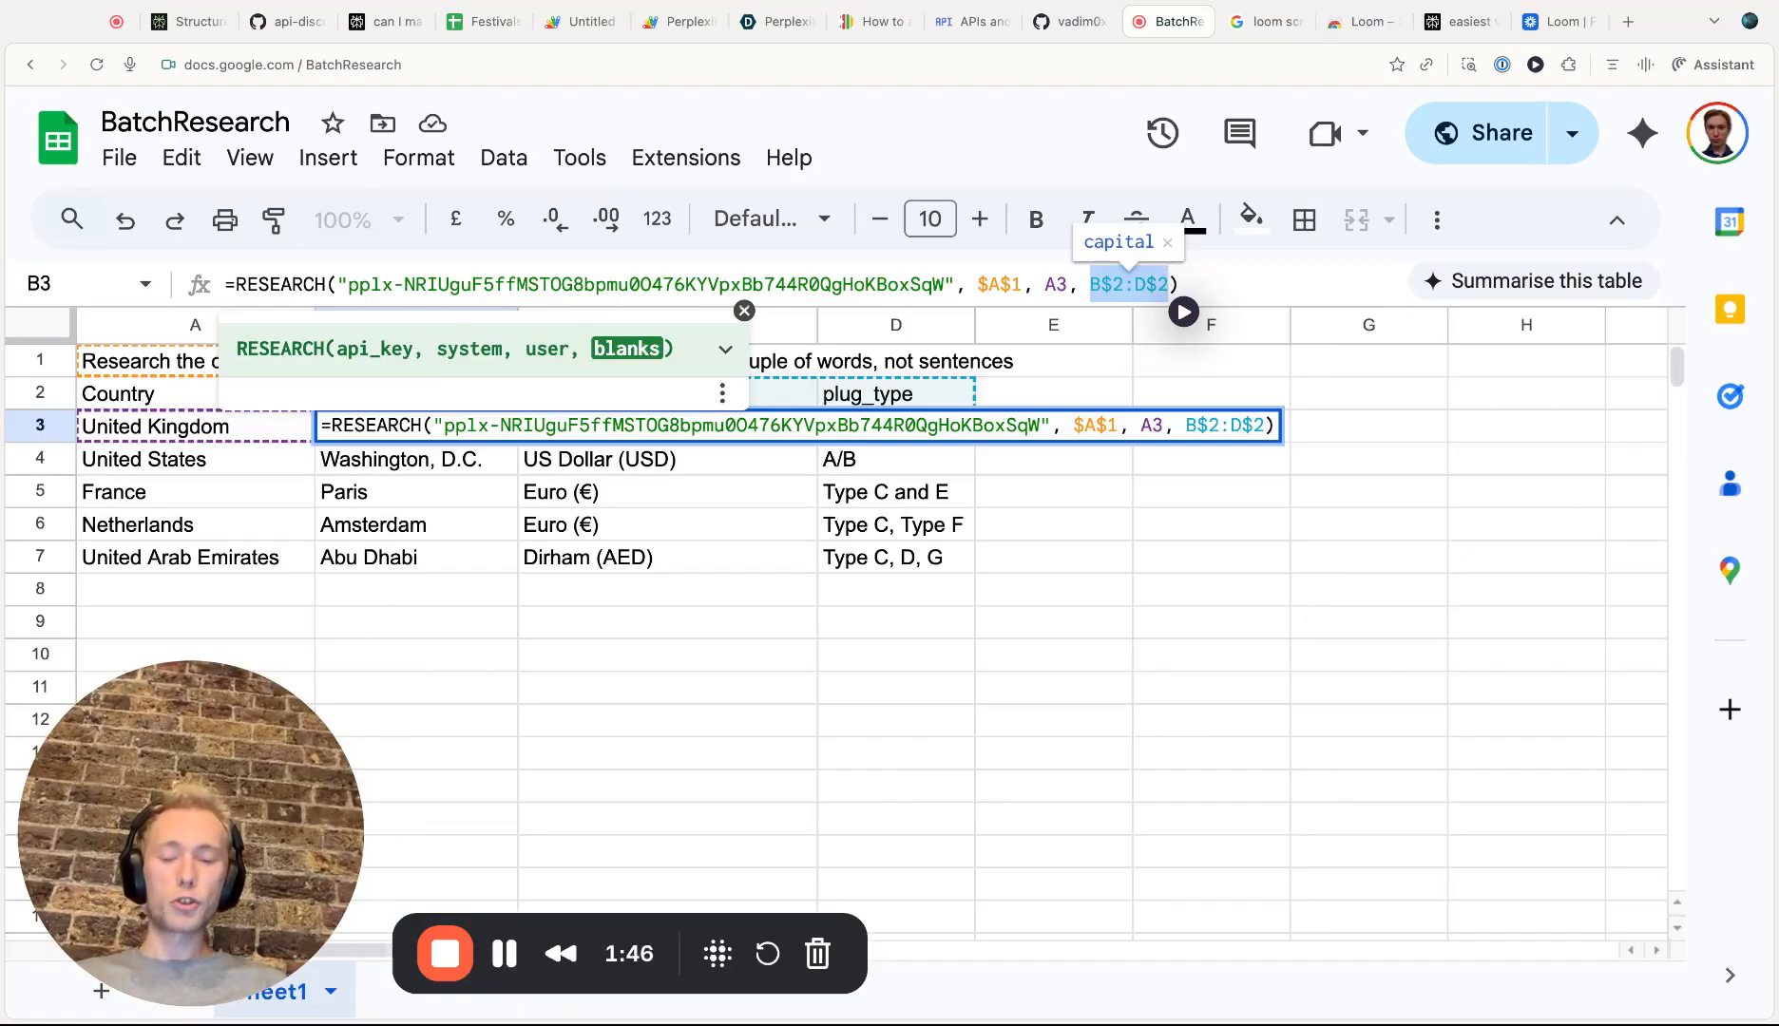
left_click(1045, 465)
left_click(404, 427)
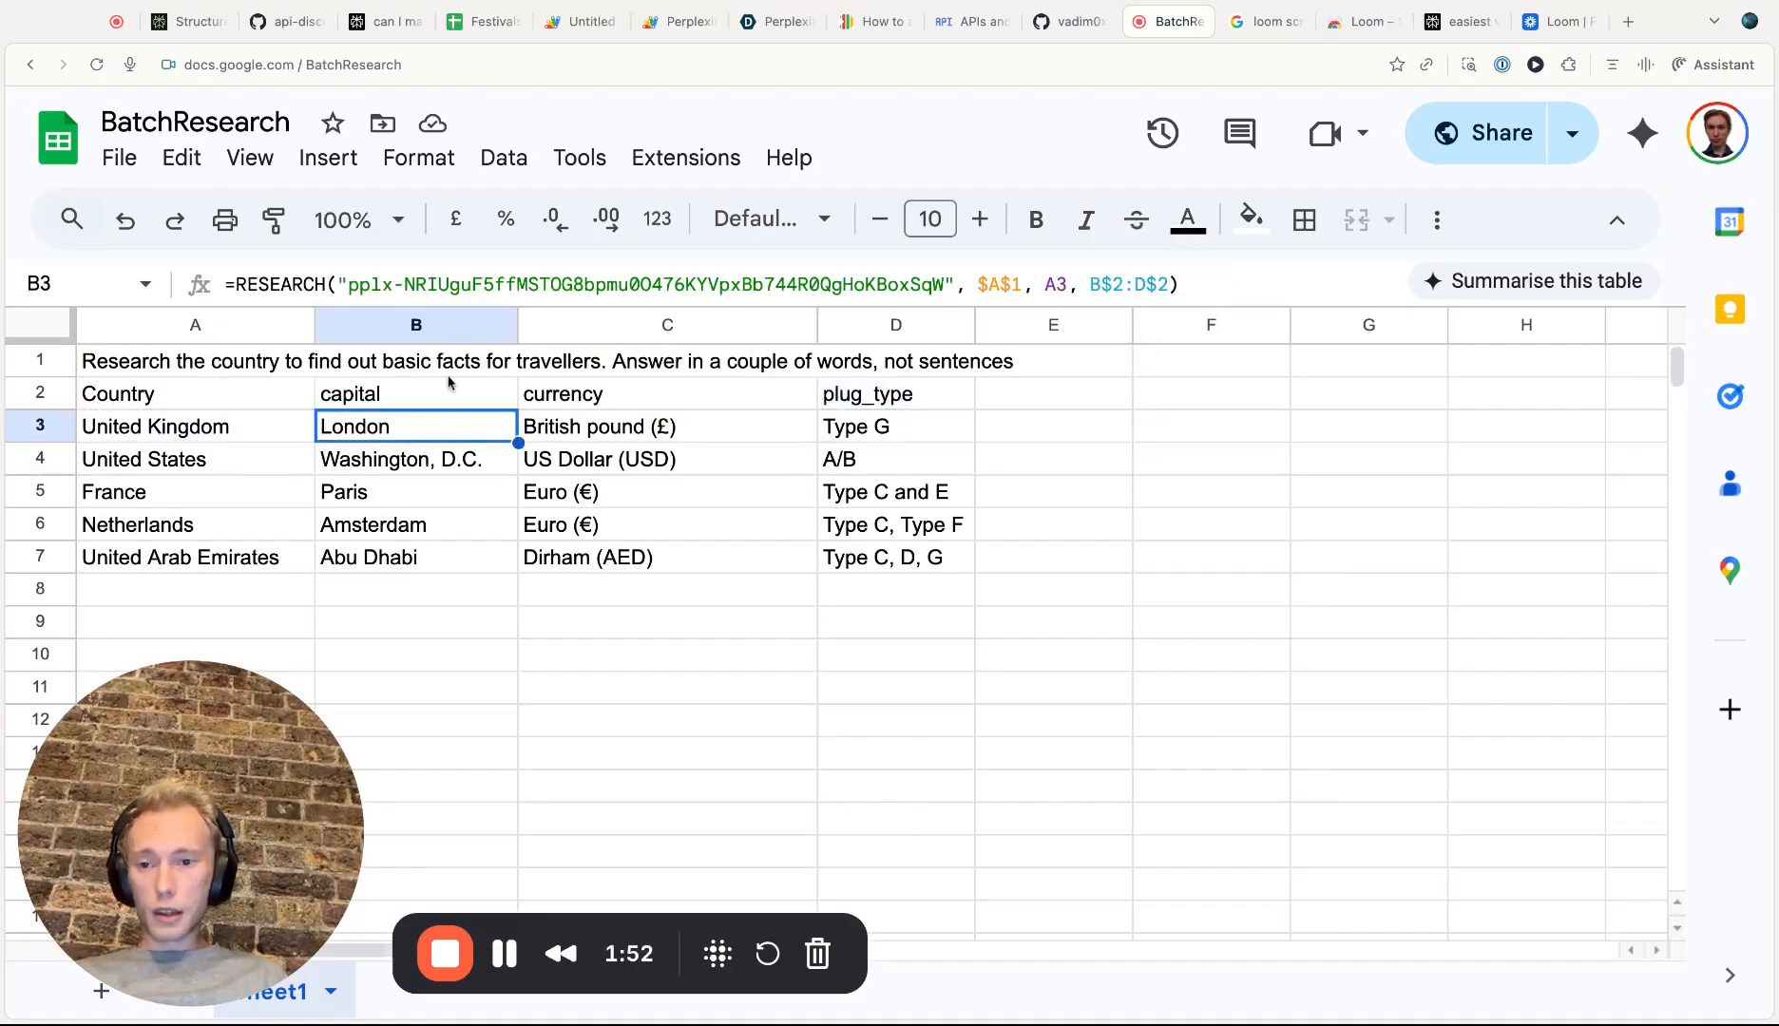
Check the RESEARCH formulas in the capital cells below B3
left_click(461, 466)
left_click(460, 504)
scroll(460, 504, "down", 1)
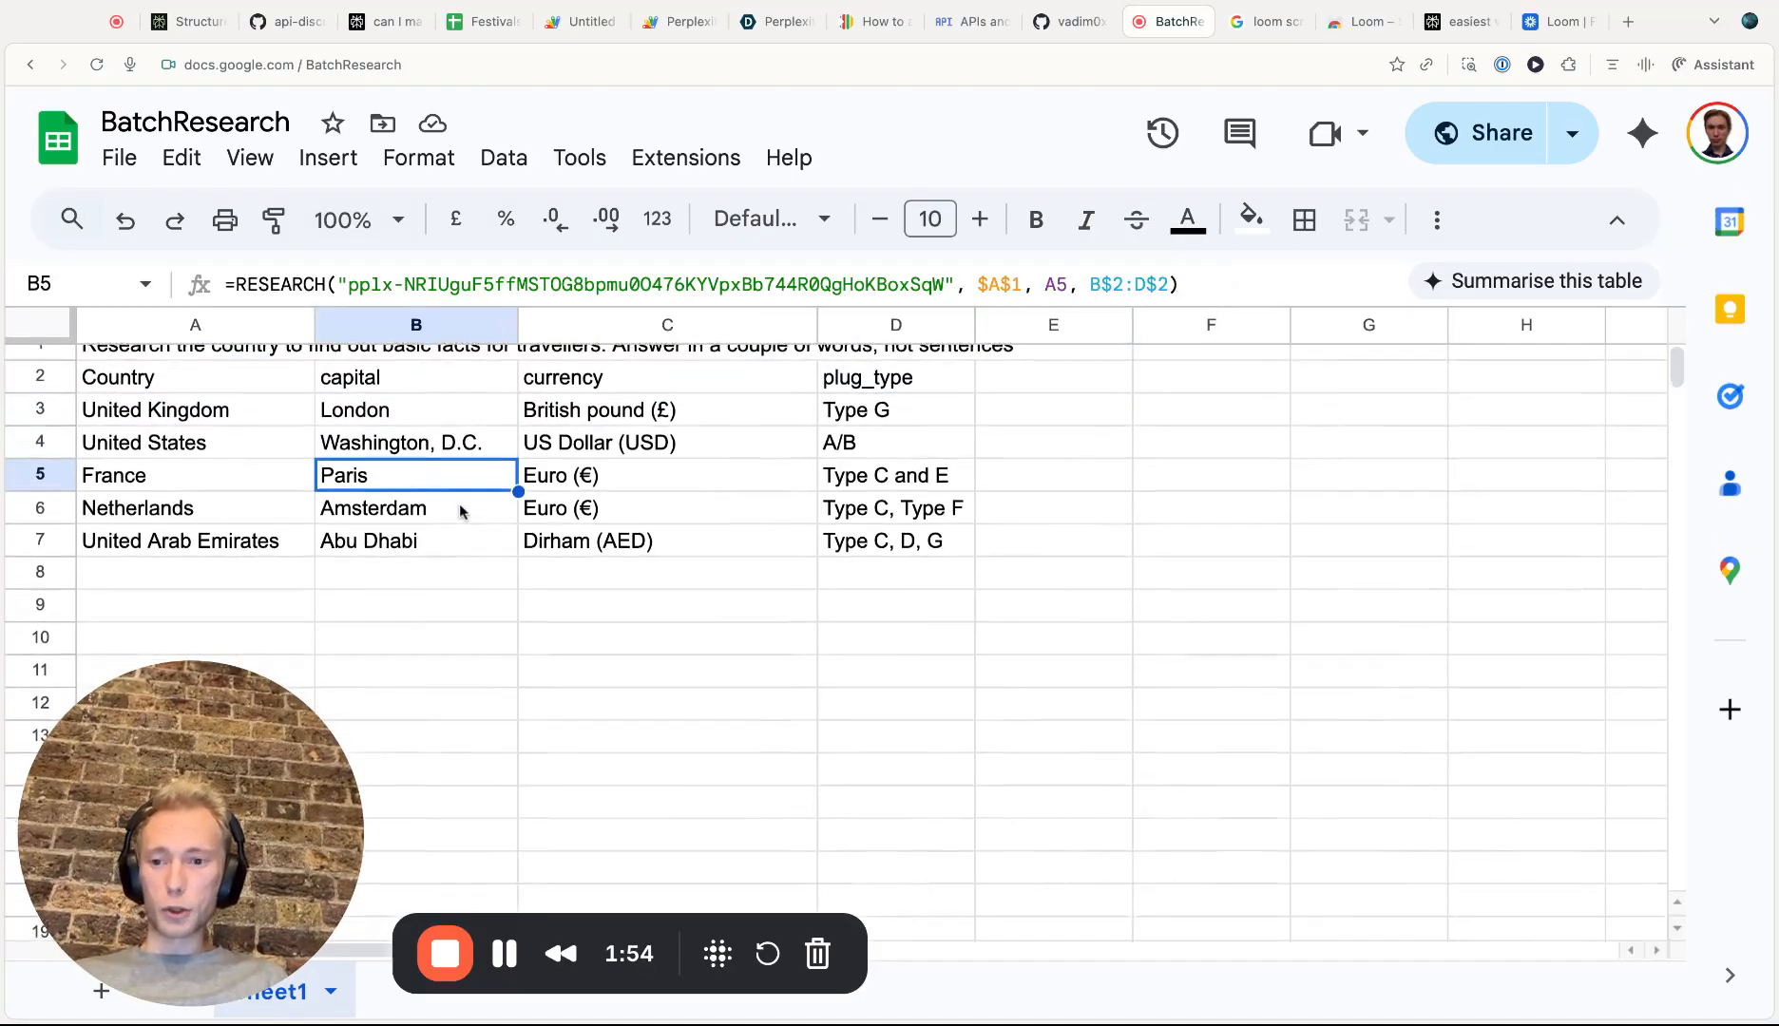
scroll(459, 504, "up", 1)
scroll(461, 510, "down", 2)
scroll(437, 523, "up", 2)
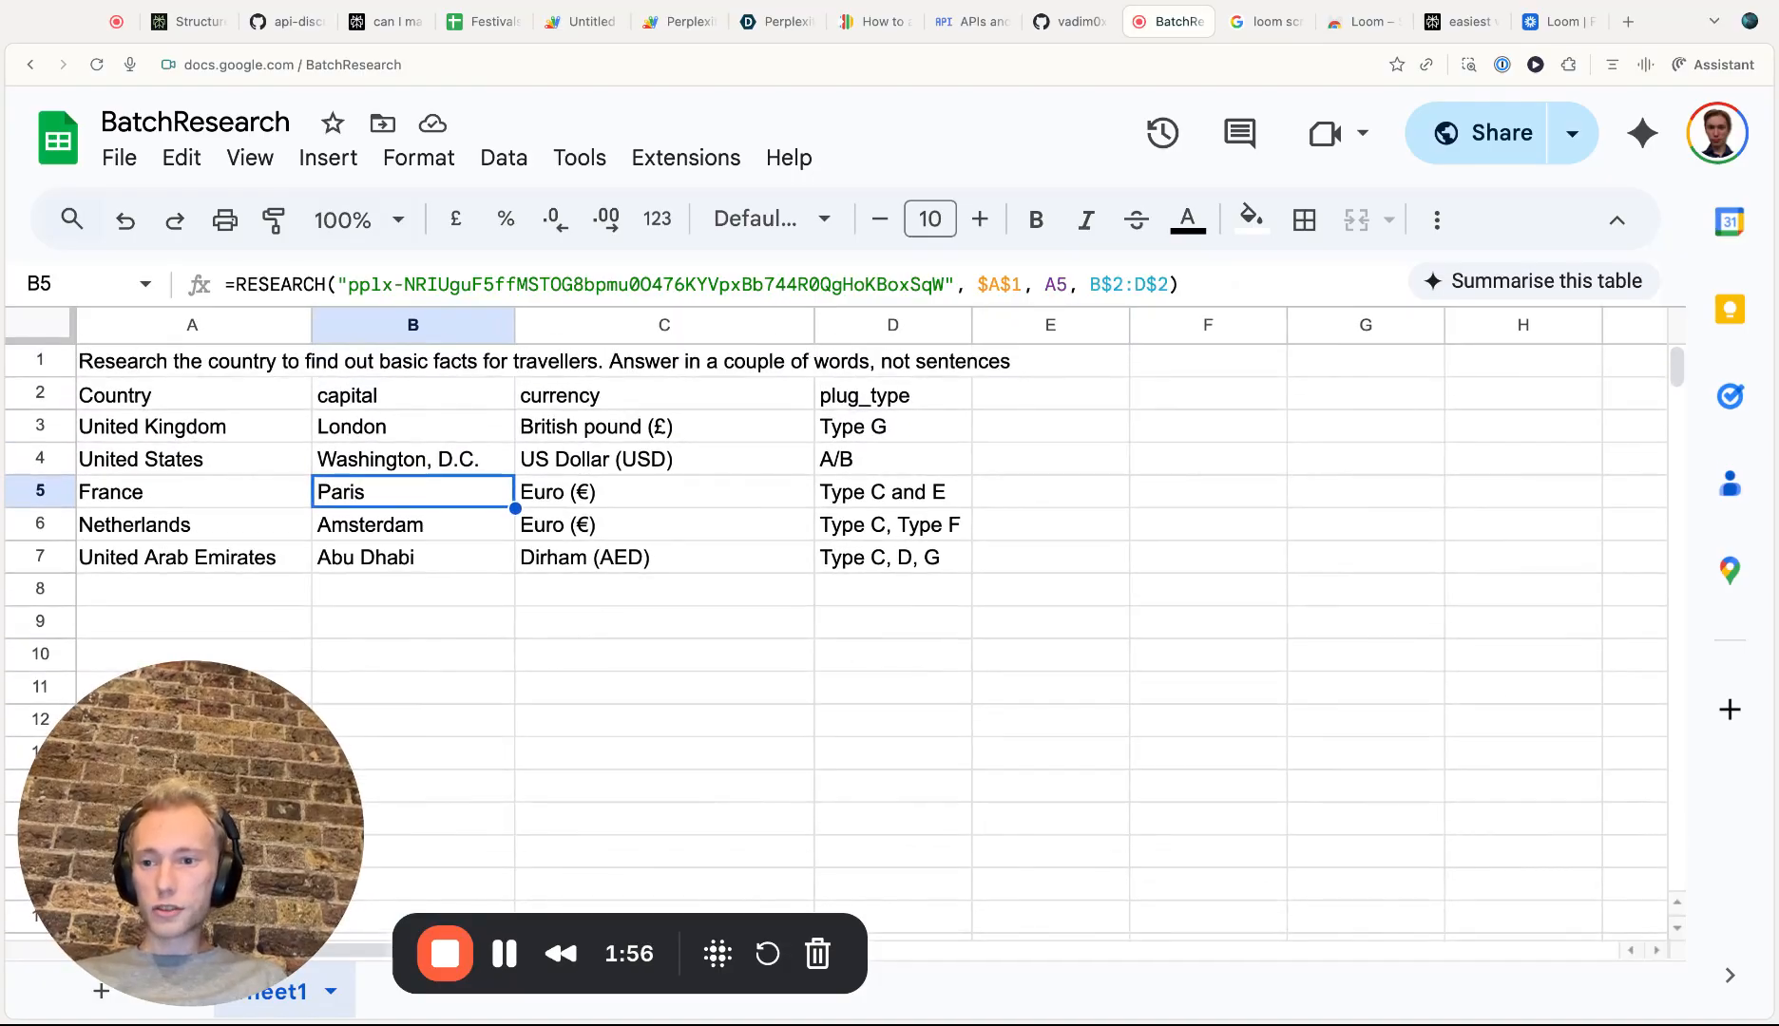
Enter the text 'Research London neighborhood' in cell A9
left_click(248, 619)
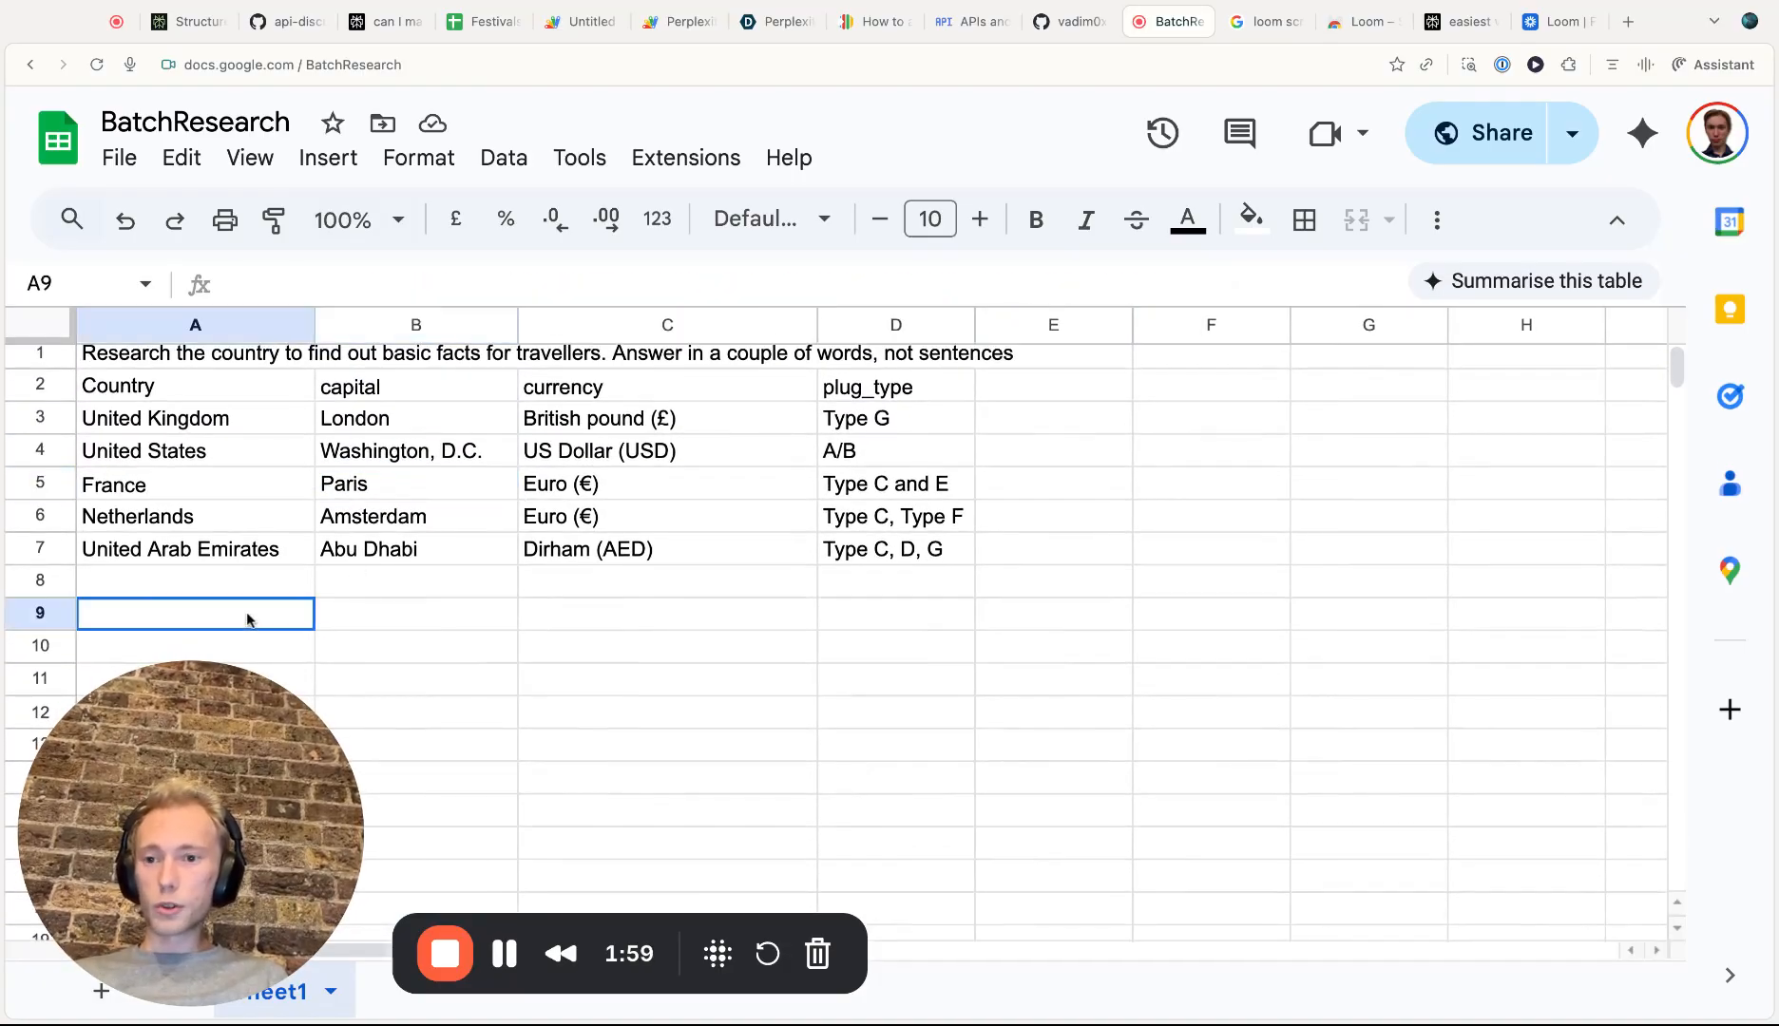
left_click(349, 284)
type("RE")
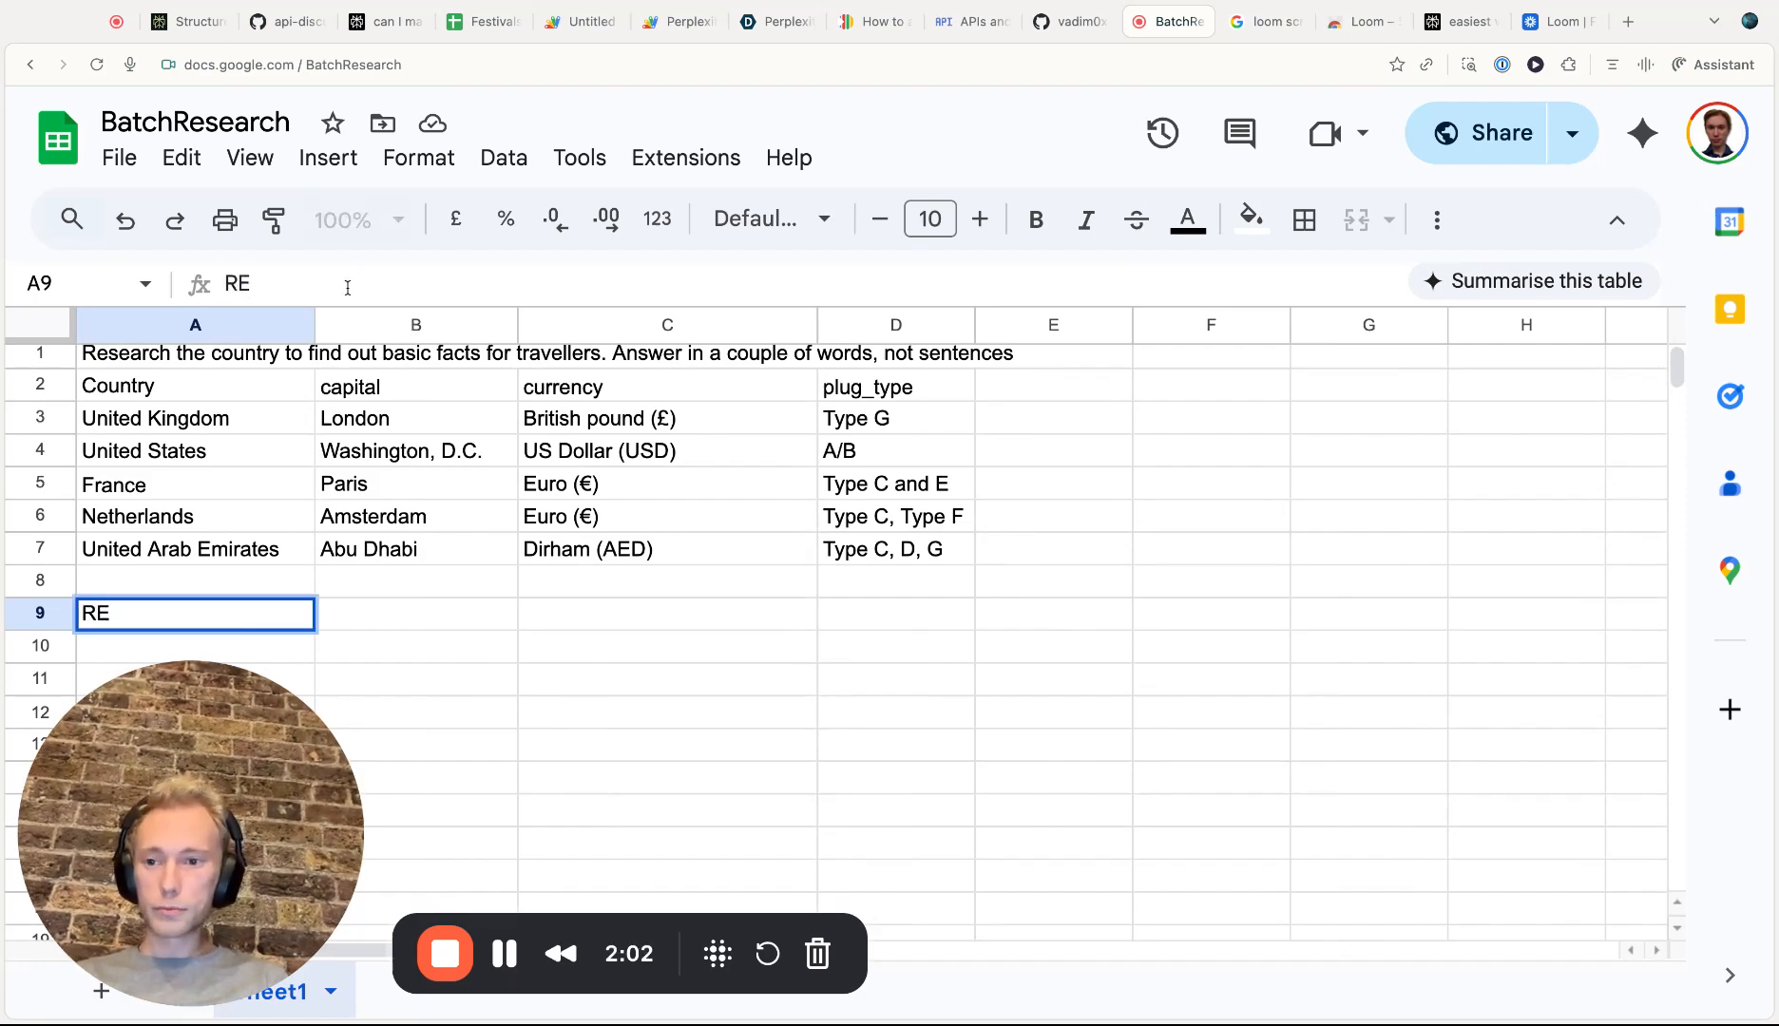
type("sae")
key("BackSpace")
key("BackSpace")
type("ea")
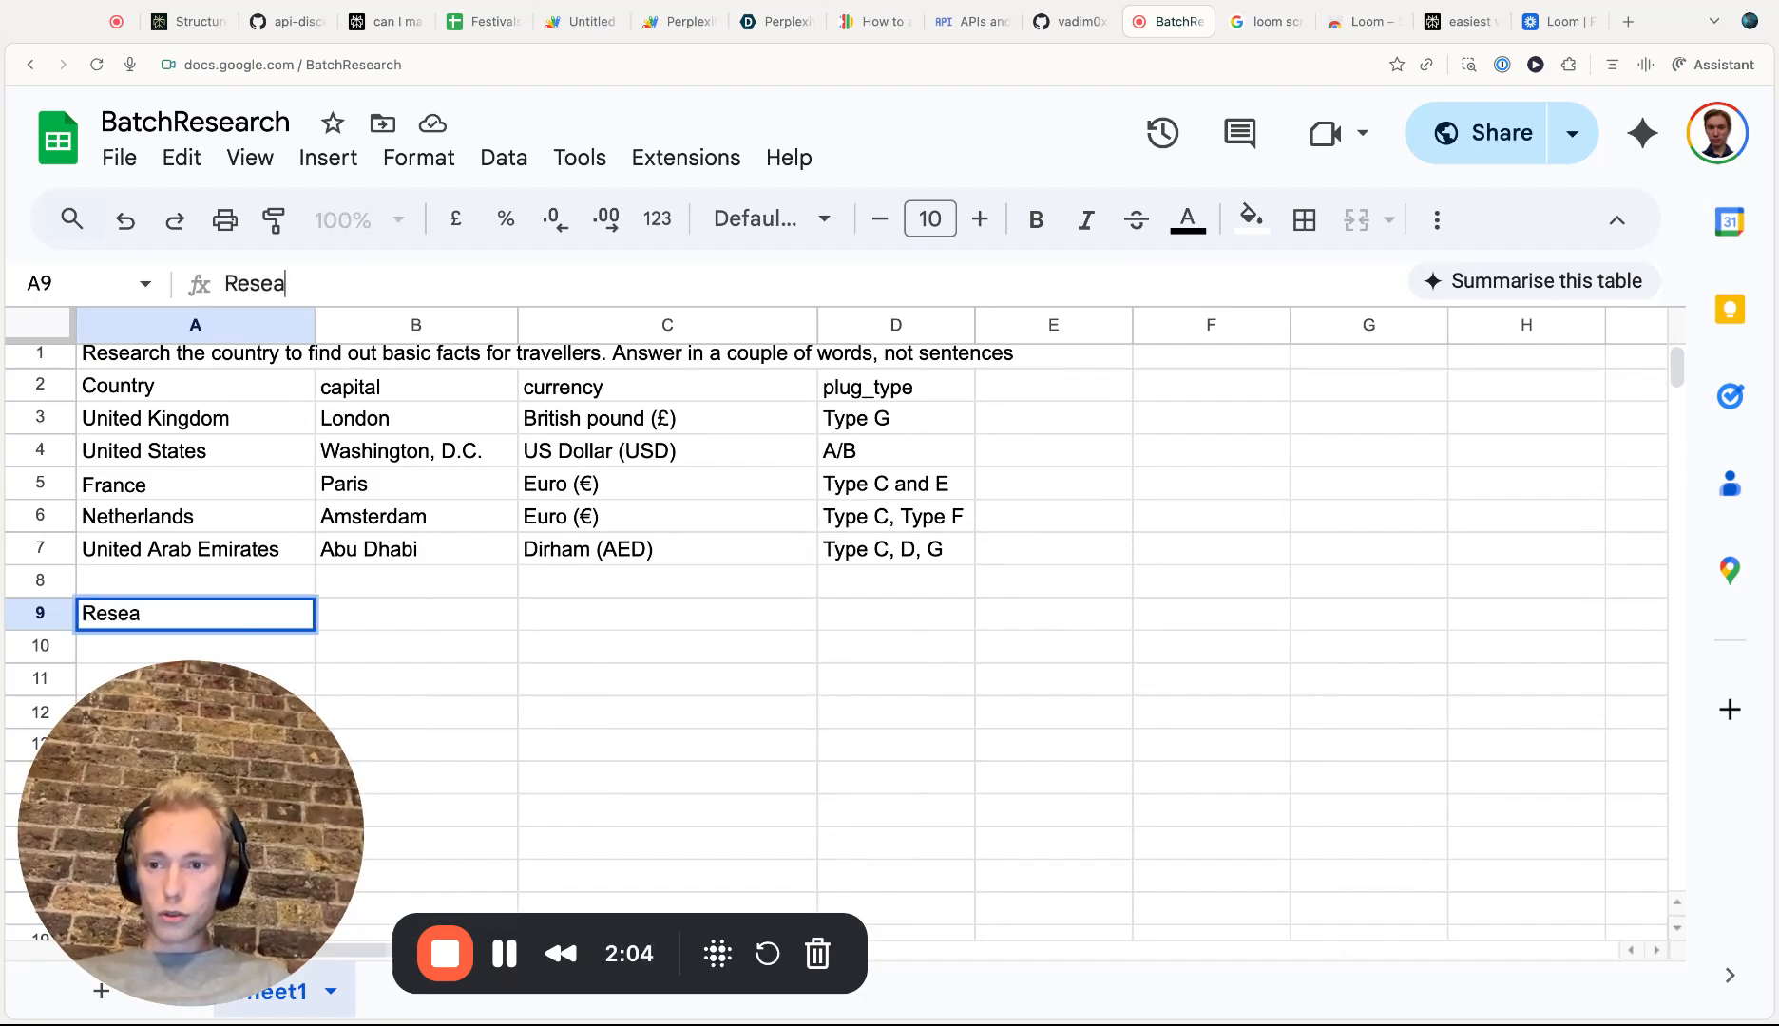
type("rch London N")
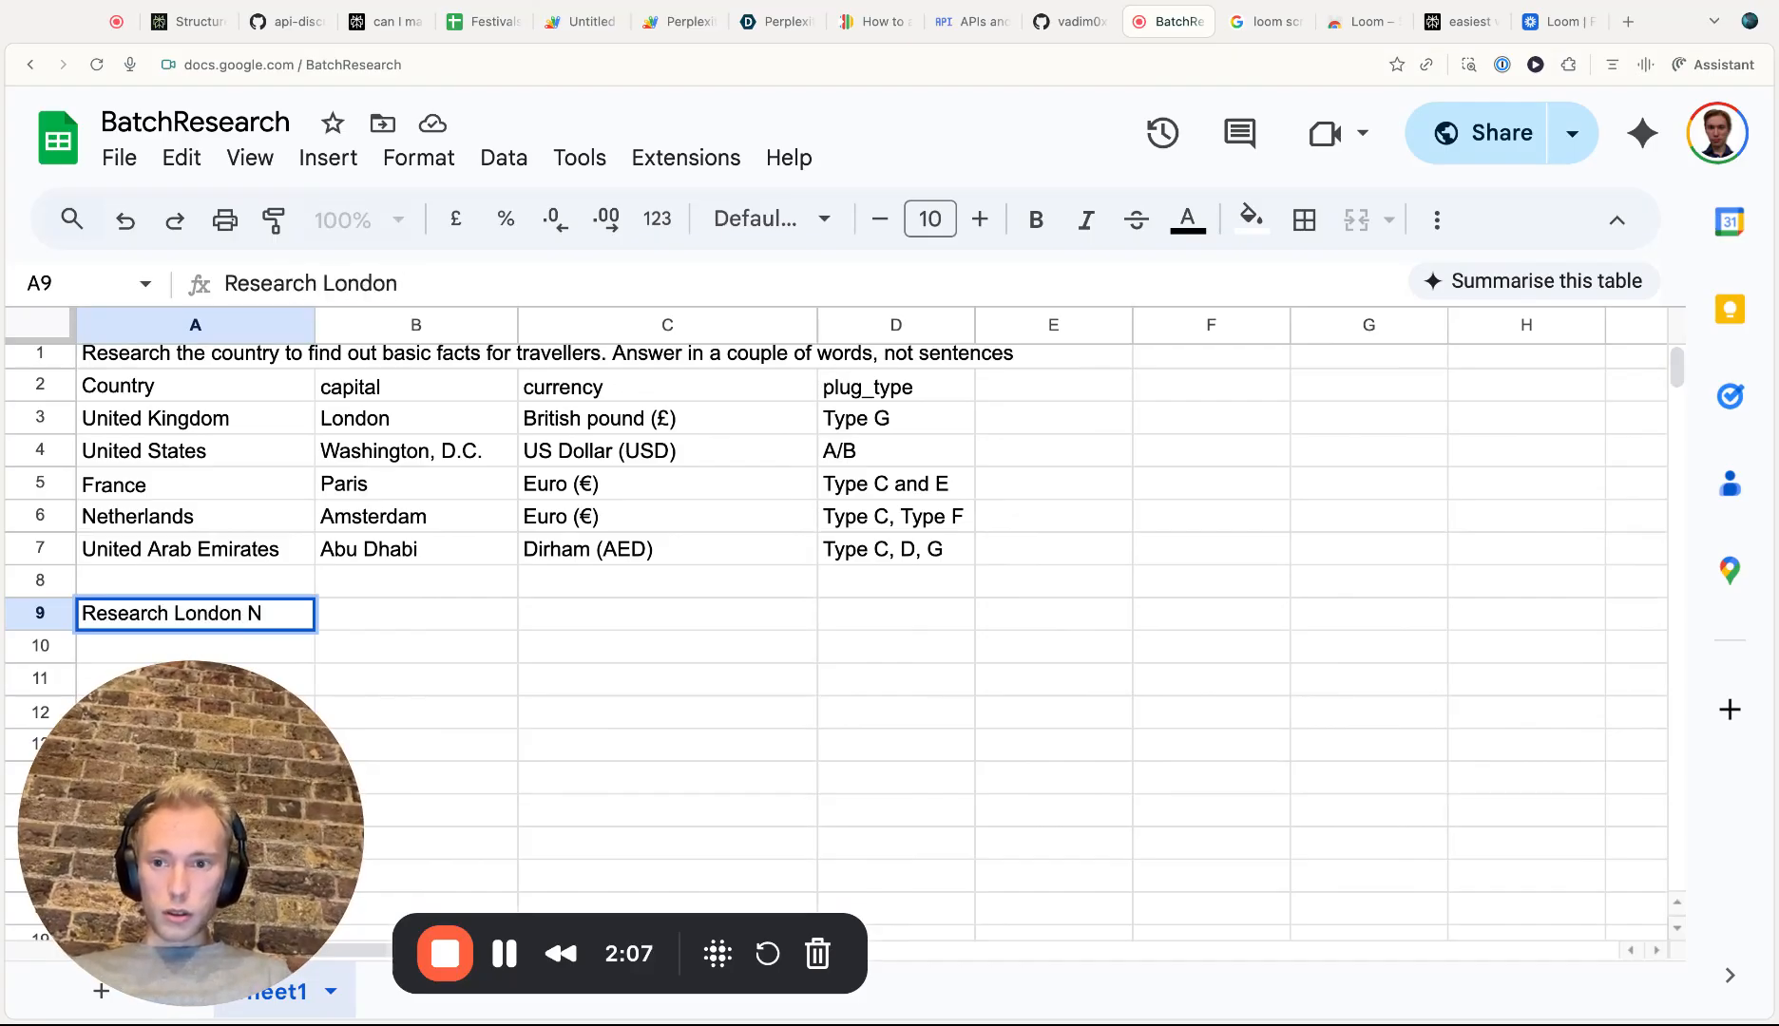
key("BackSpace")
type("neu")
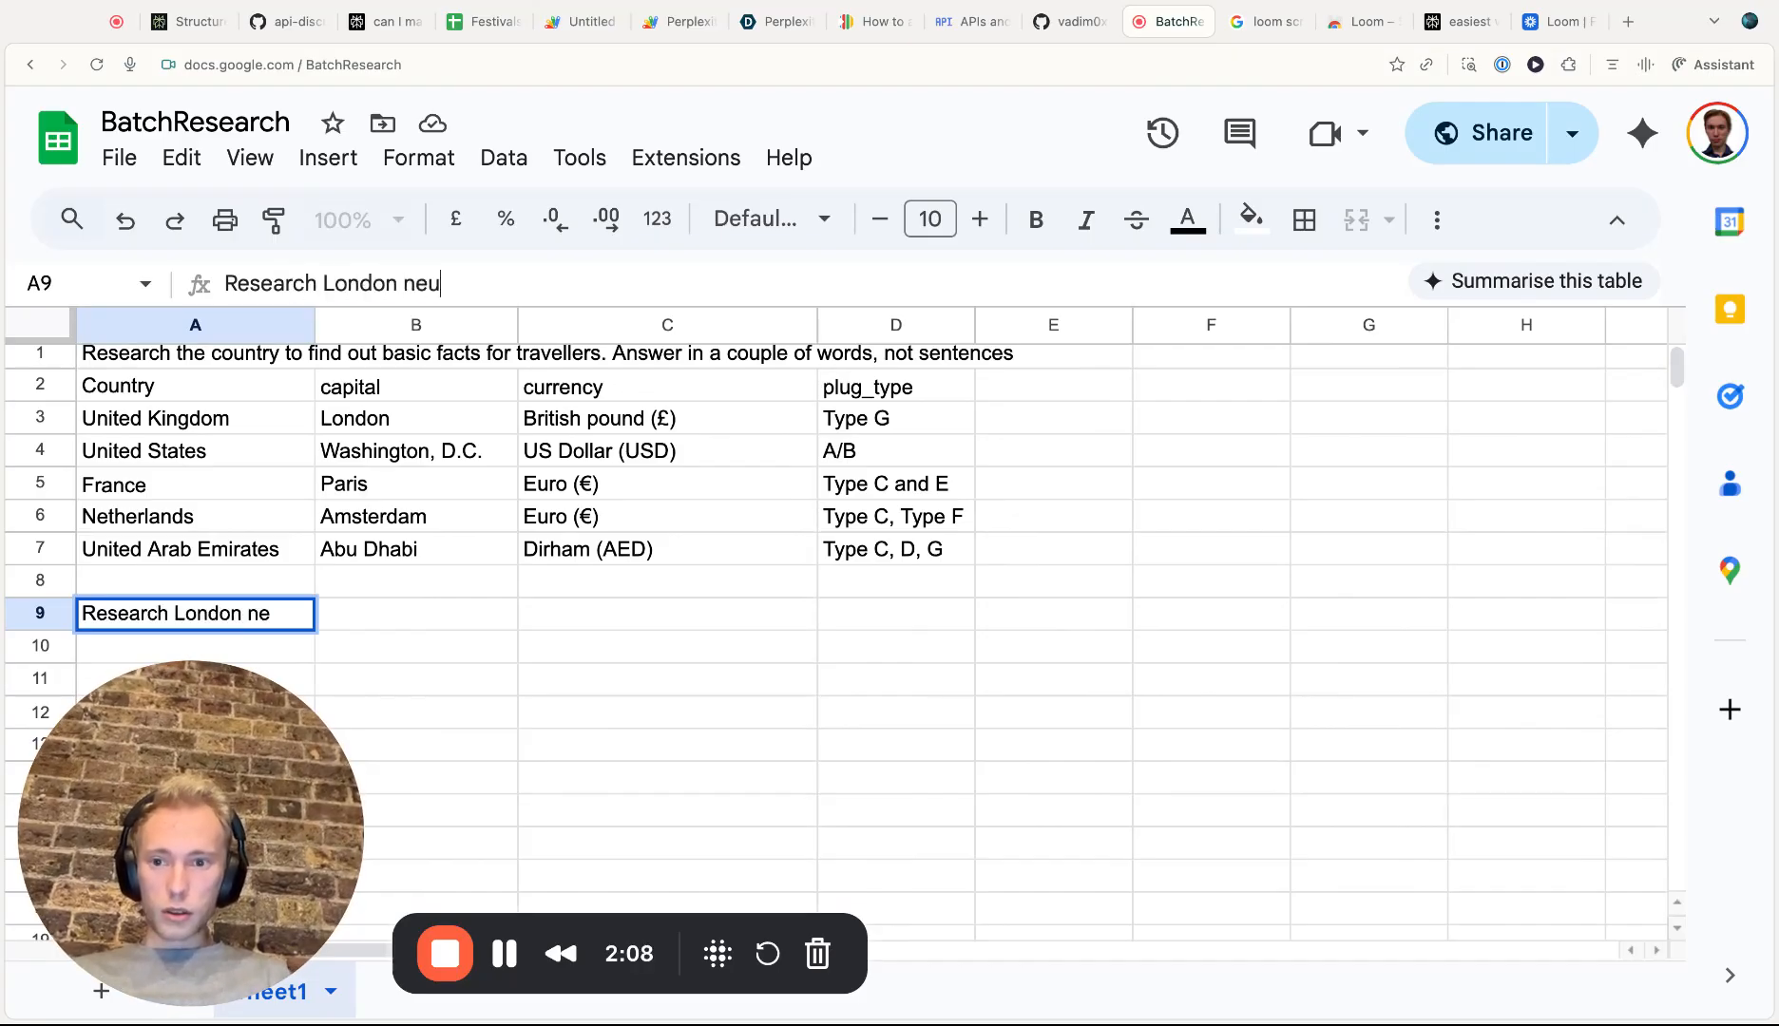
key("BackSpace")
type("ighbor")
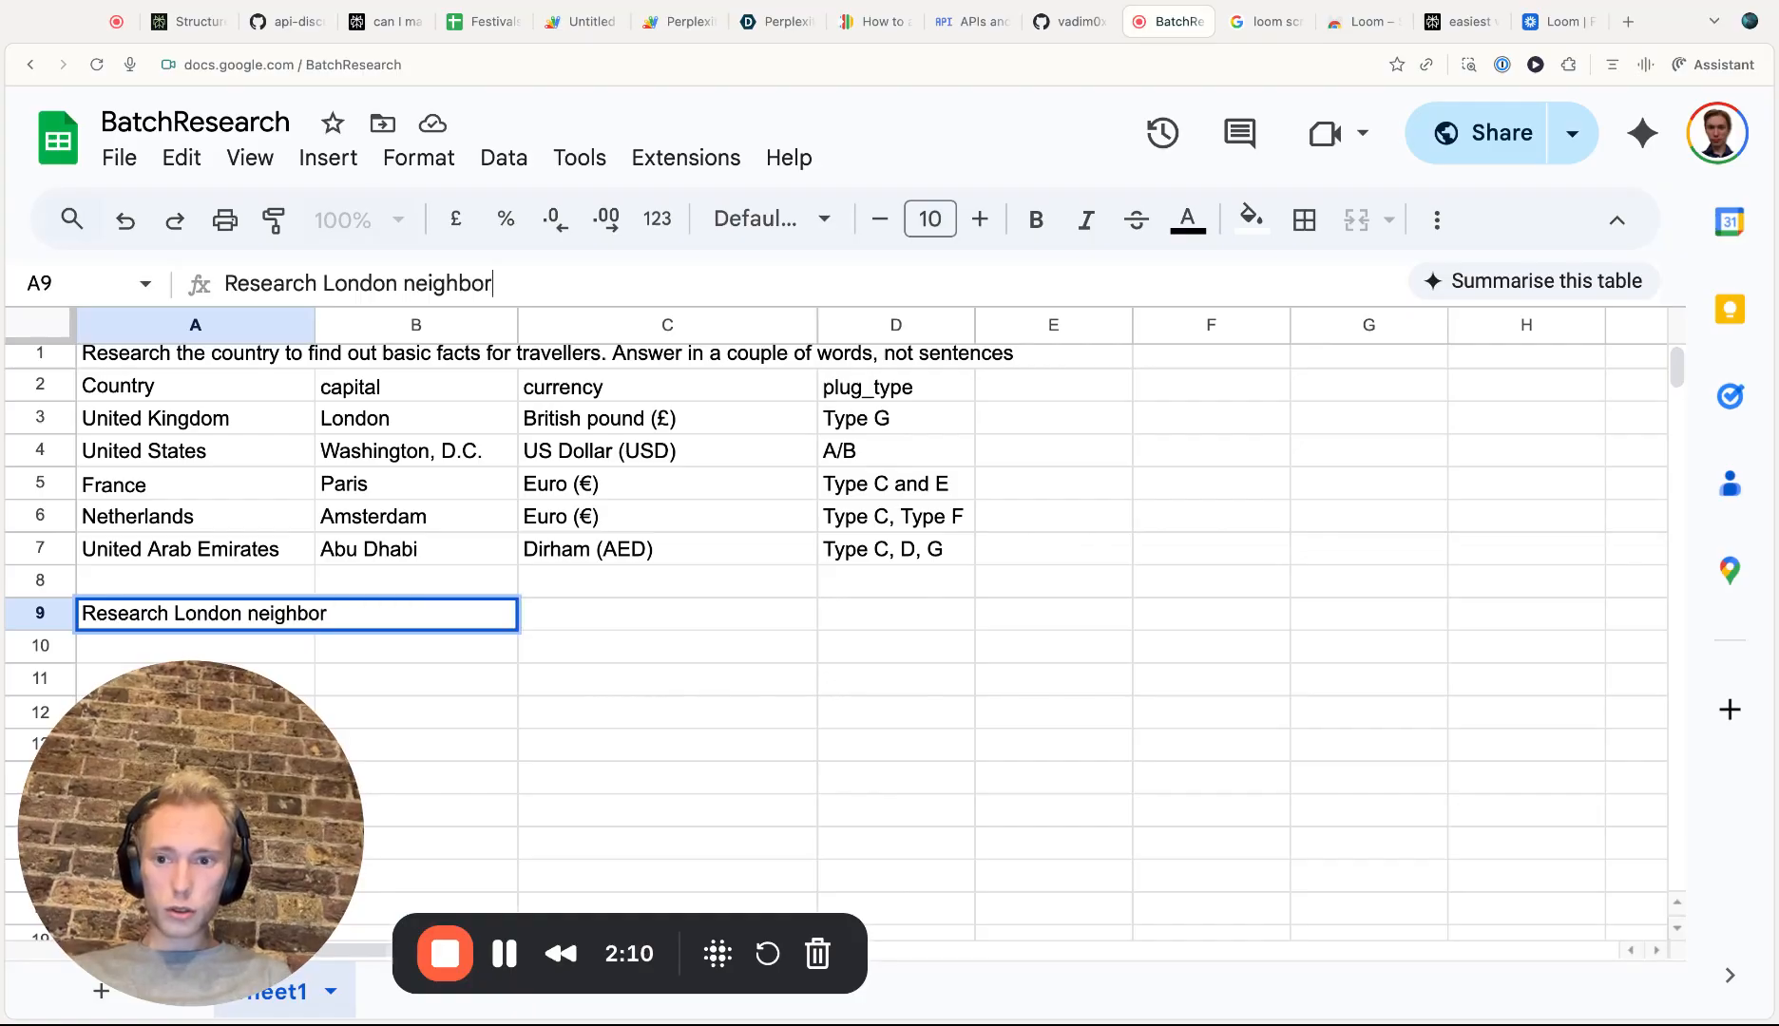
type("d")
key("BackSpace")
type("hood")
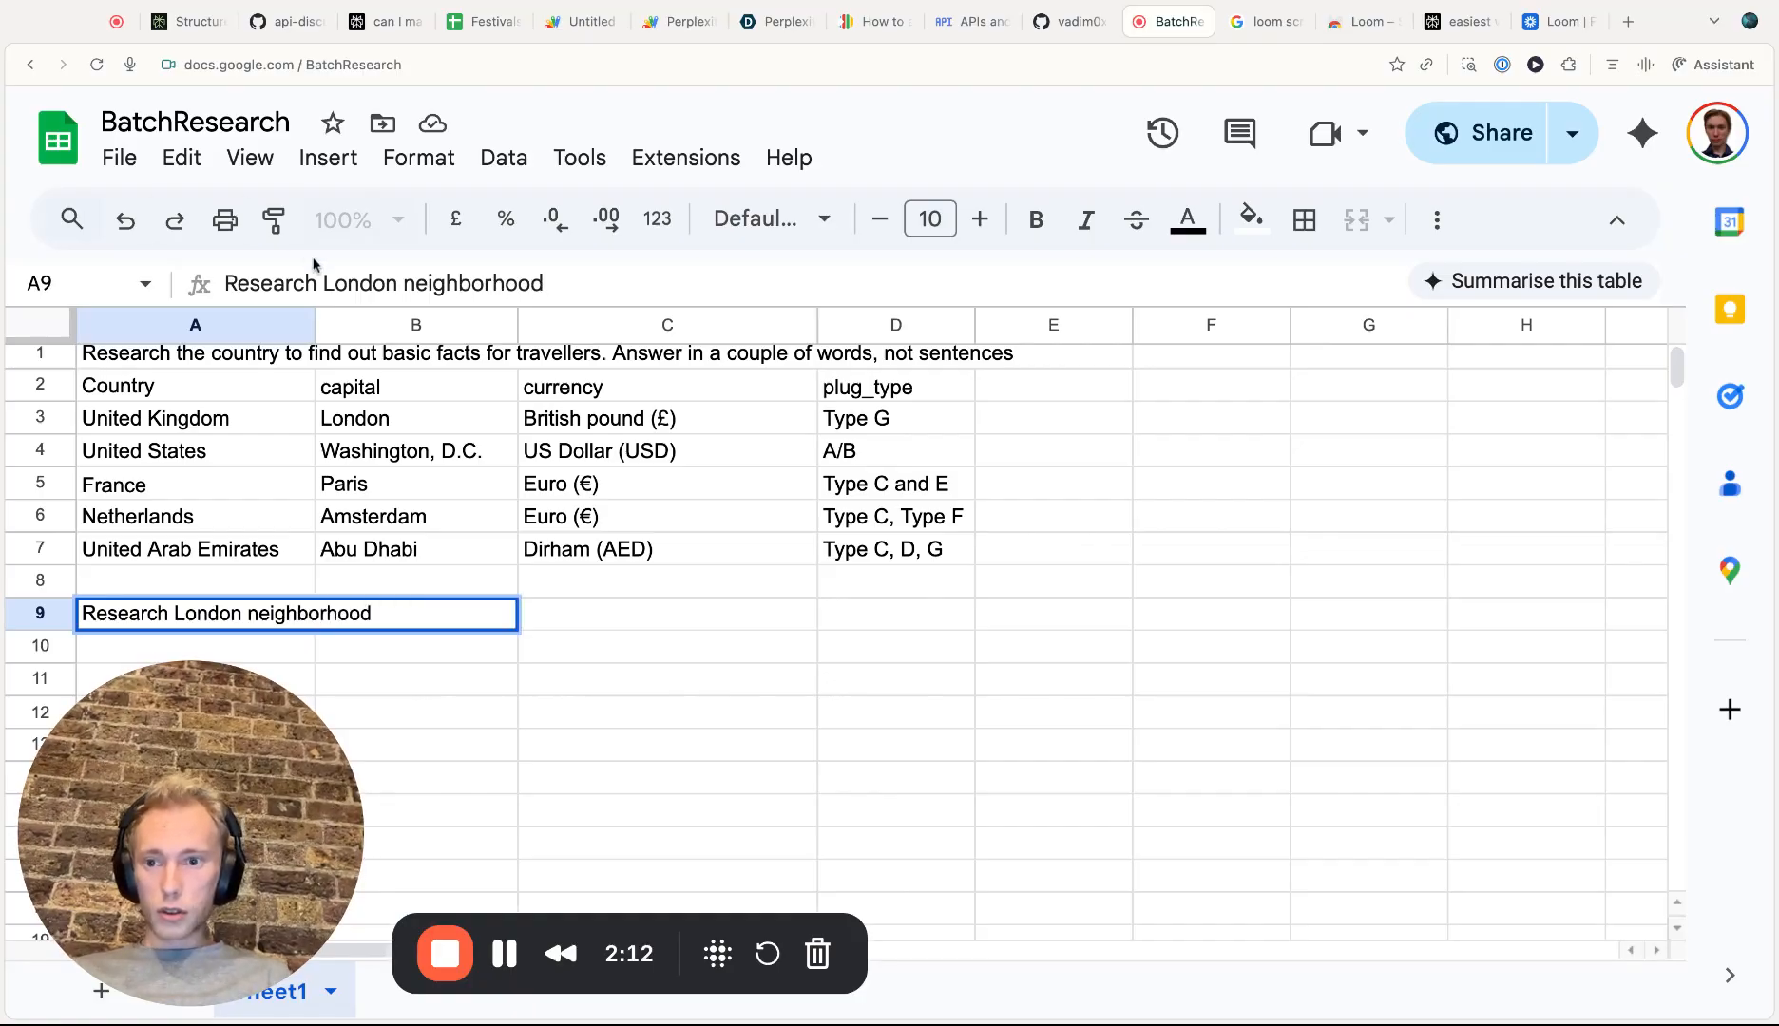
type("this")
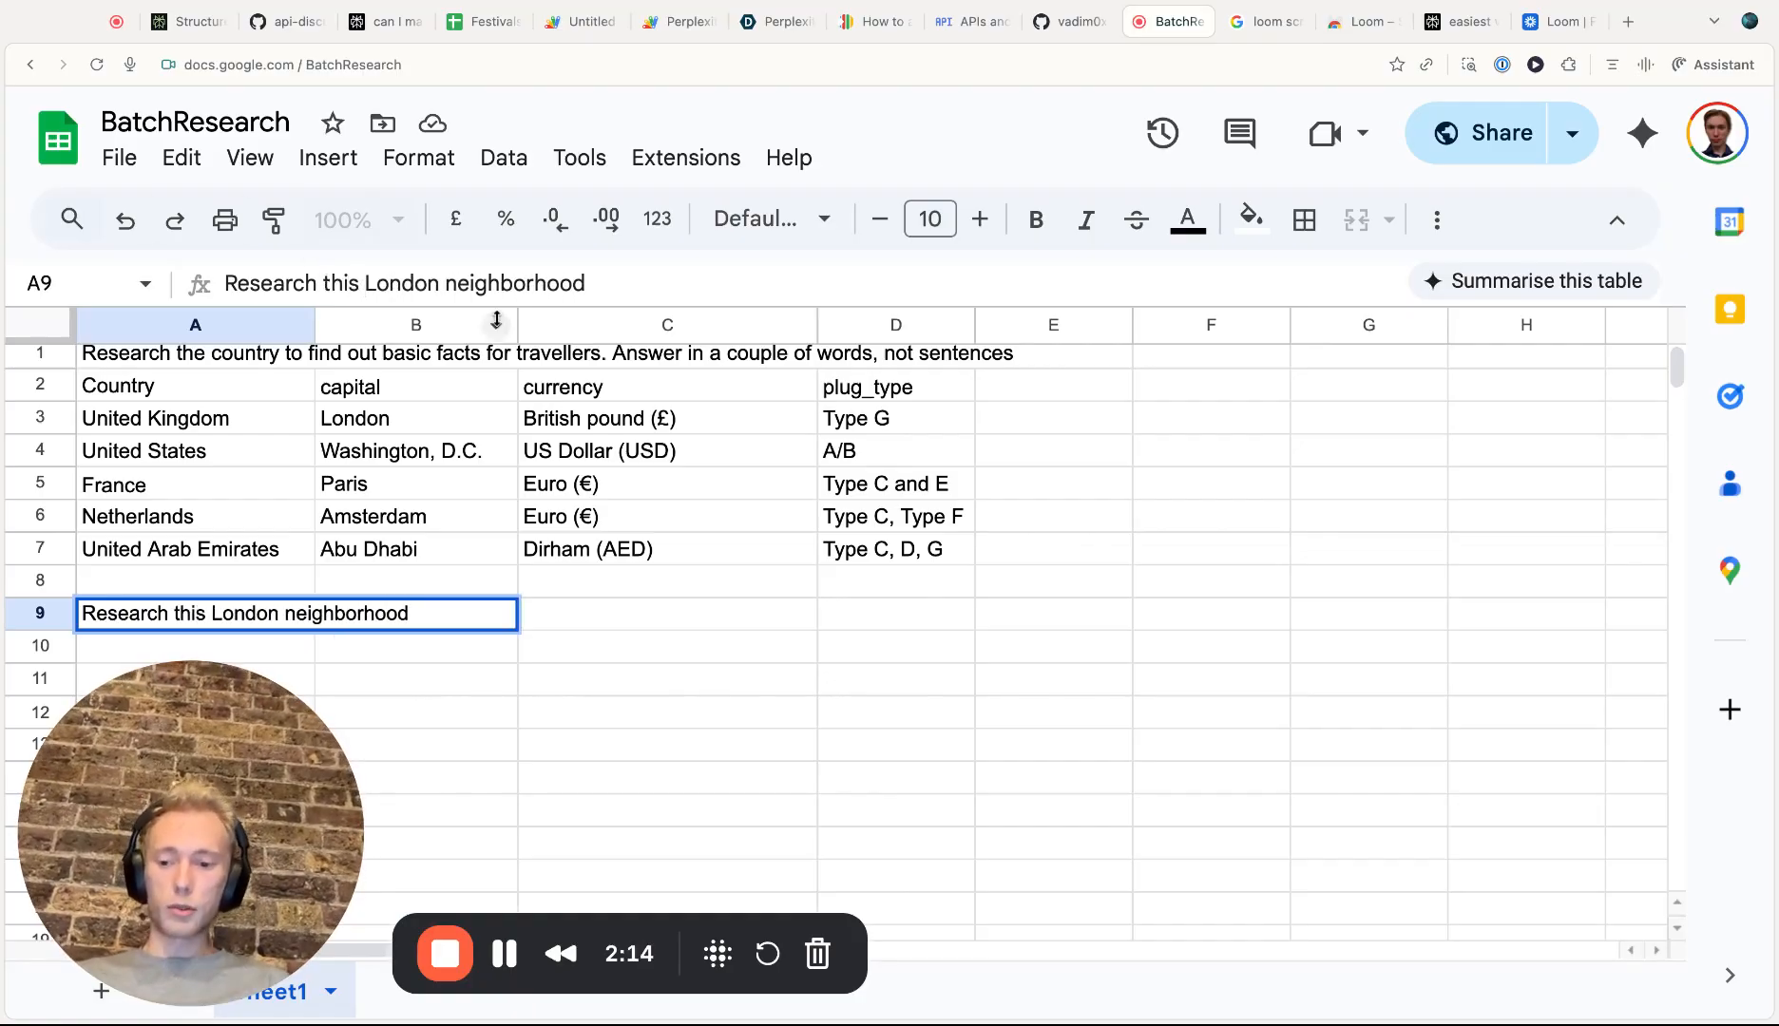
Complete the A9 prompt so it reads 'Research this London neighborhood and grade it on several aspects'
left_click(625, 287)
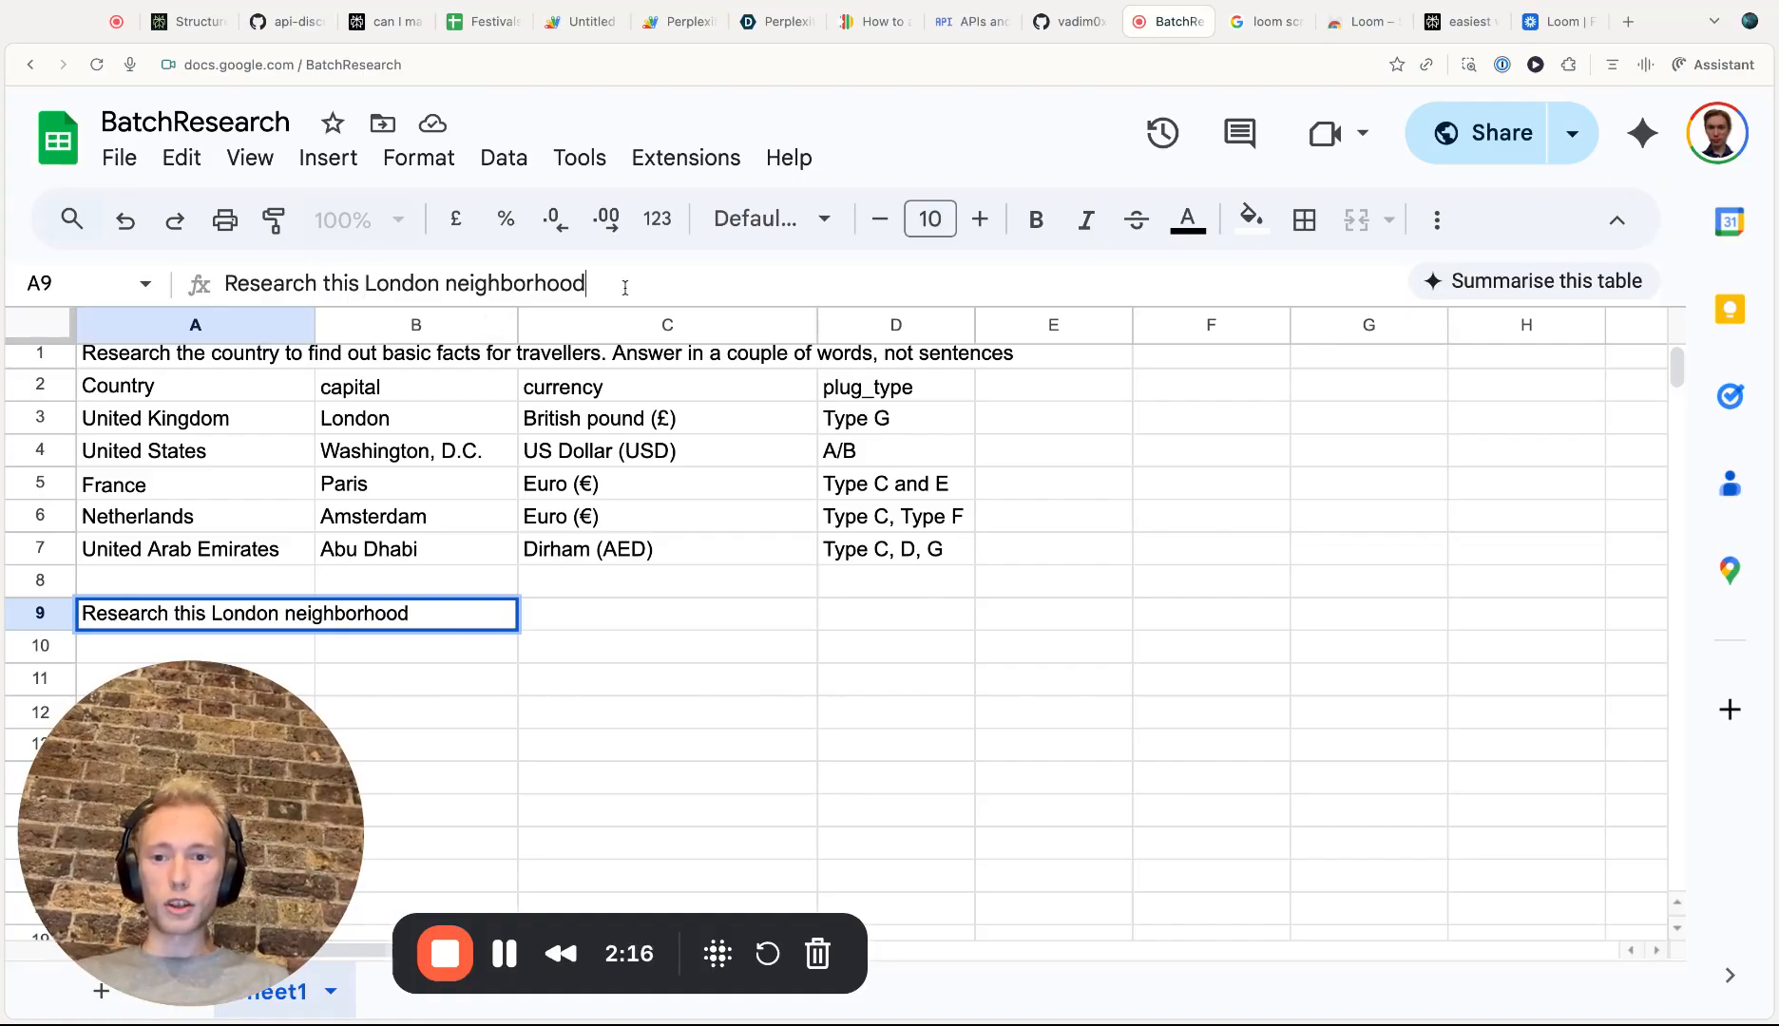
type("and ")
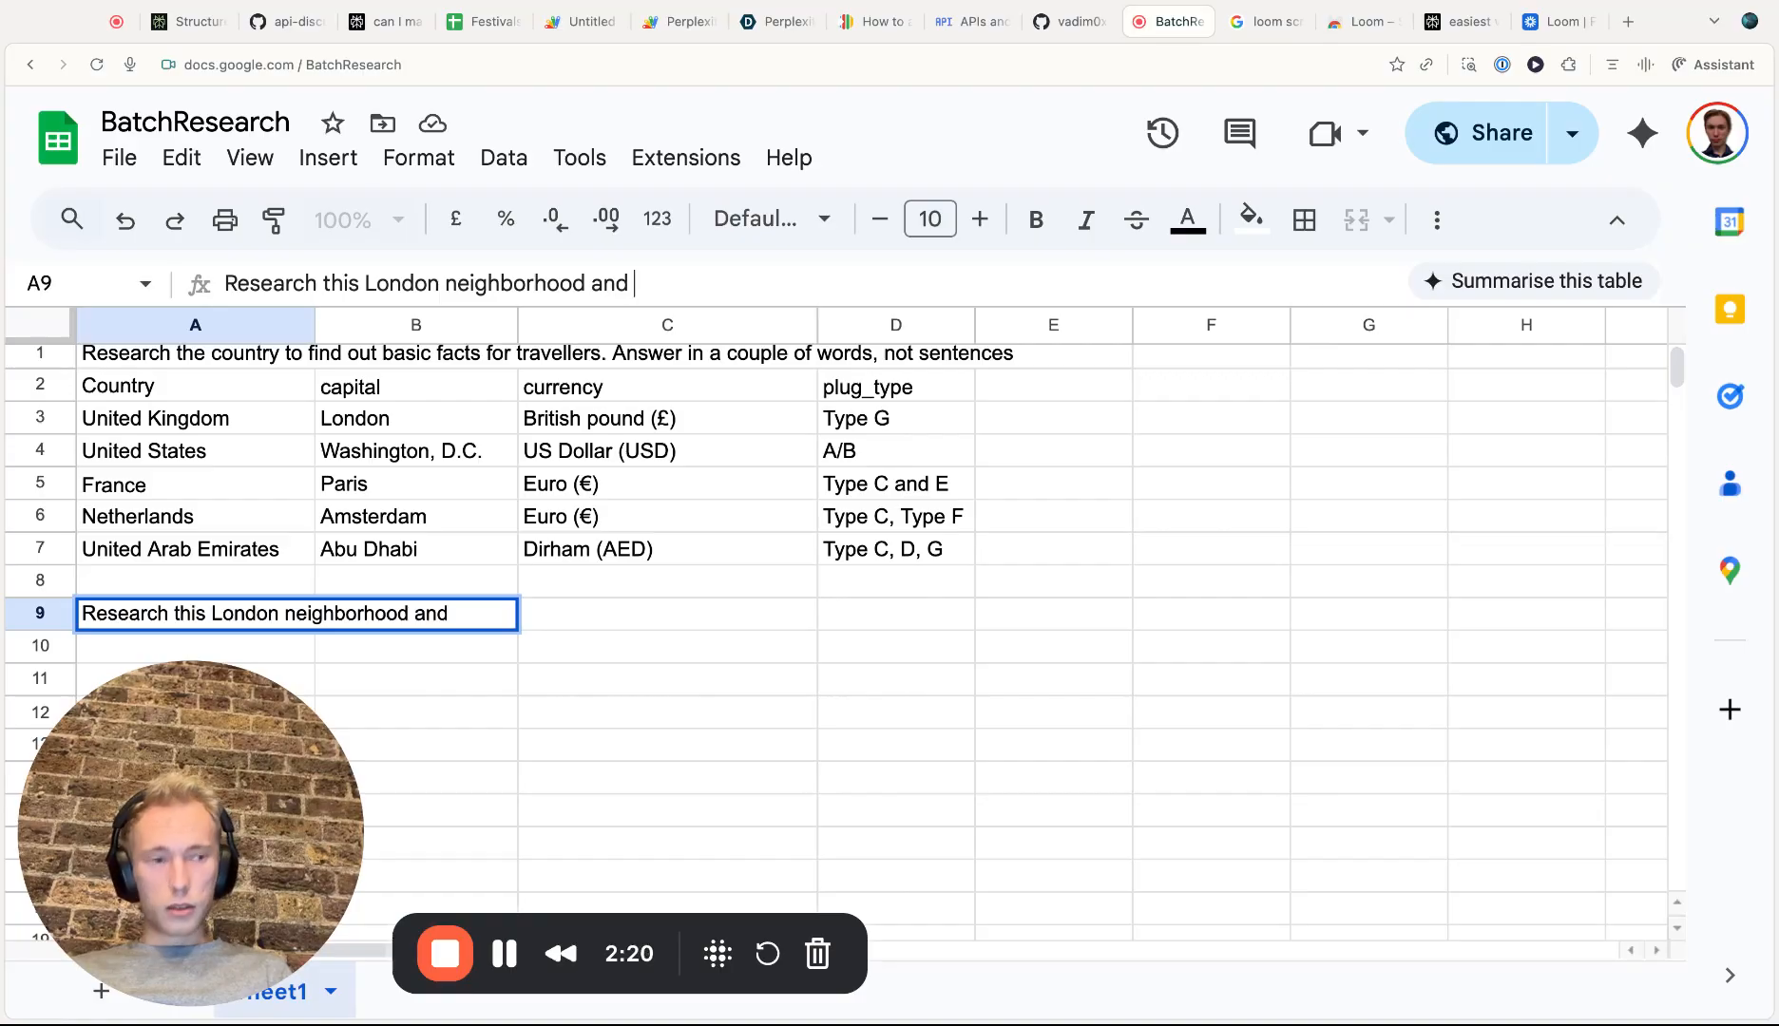
type("grade it on ")
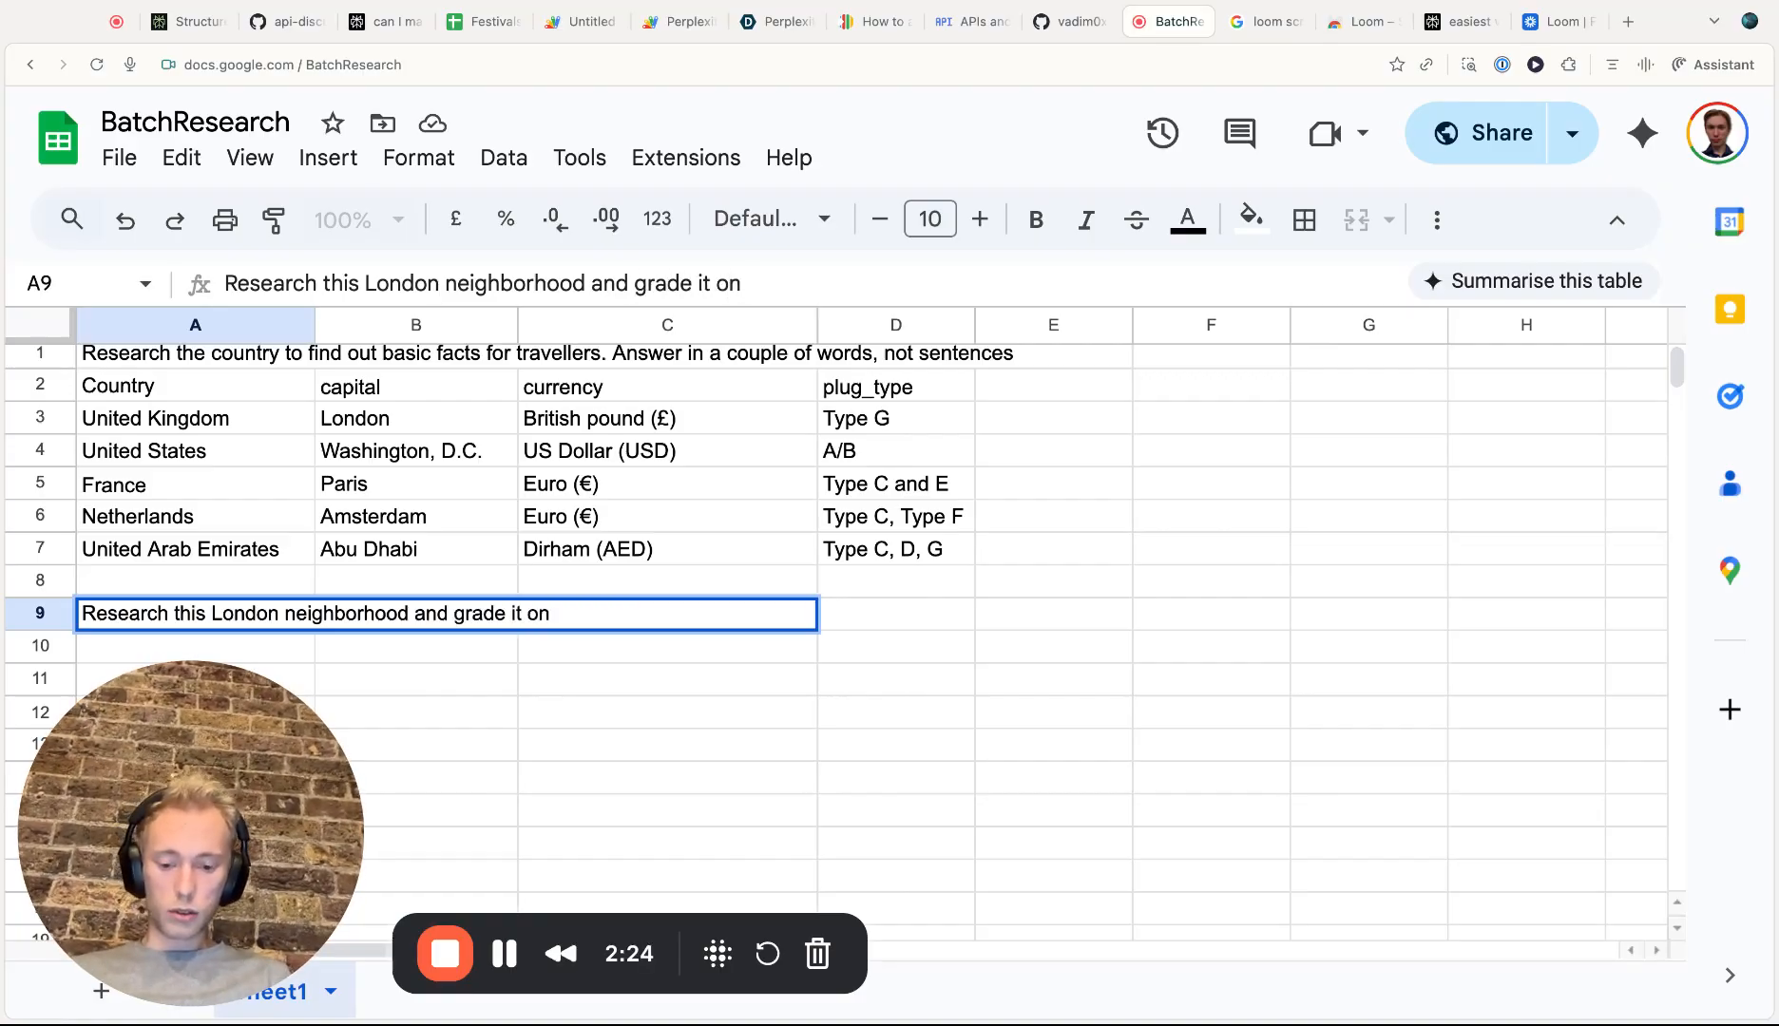
type("se")
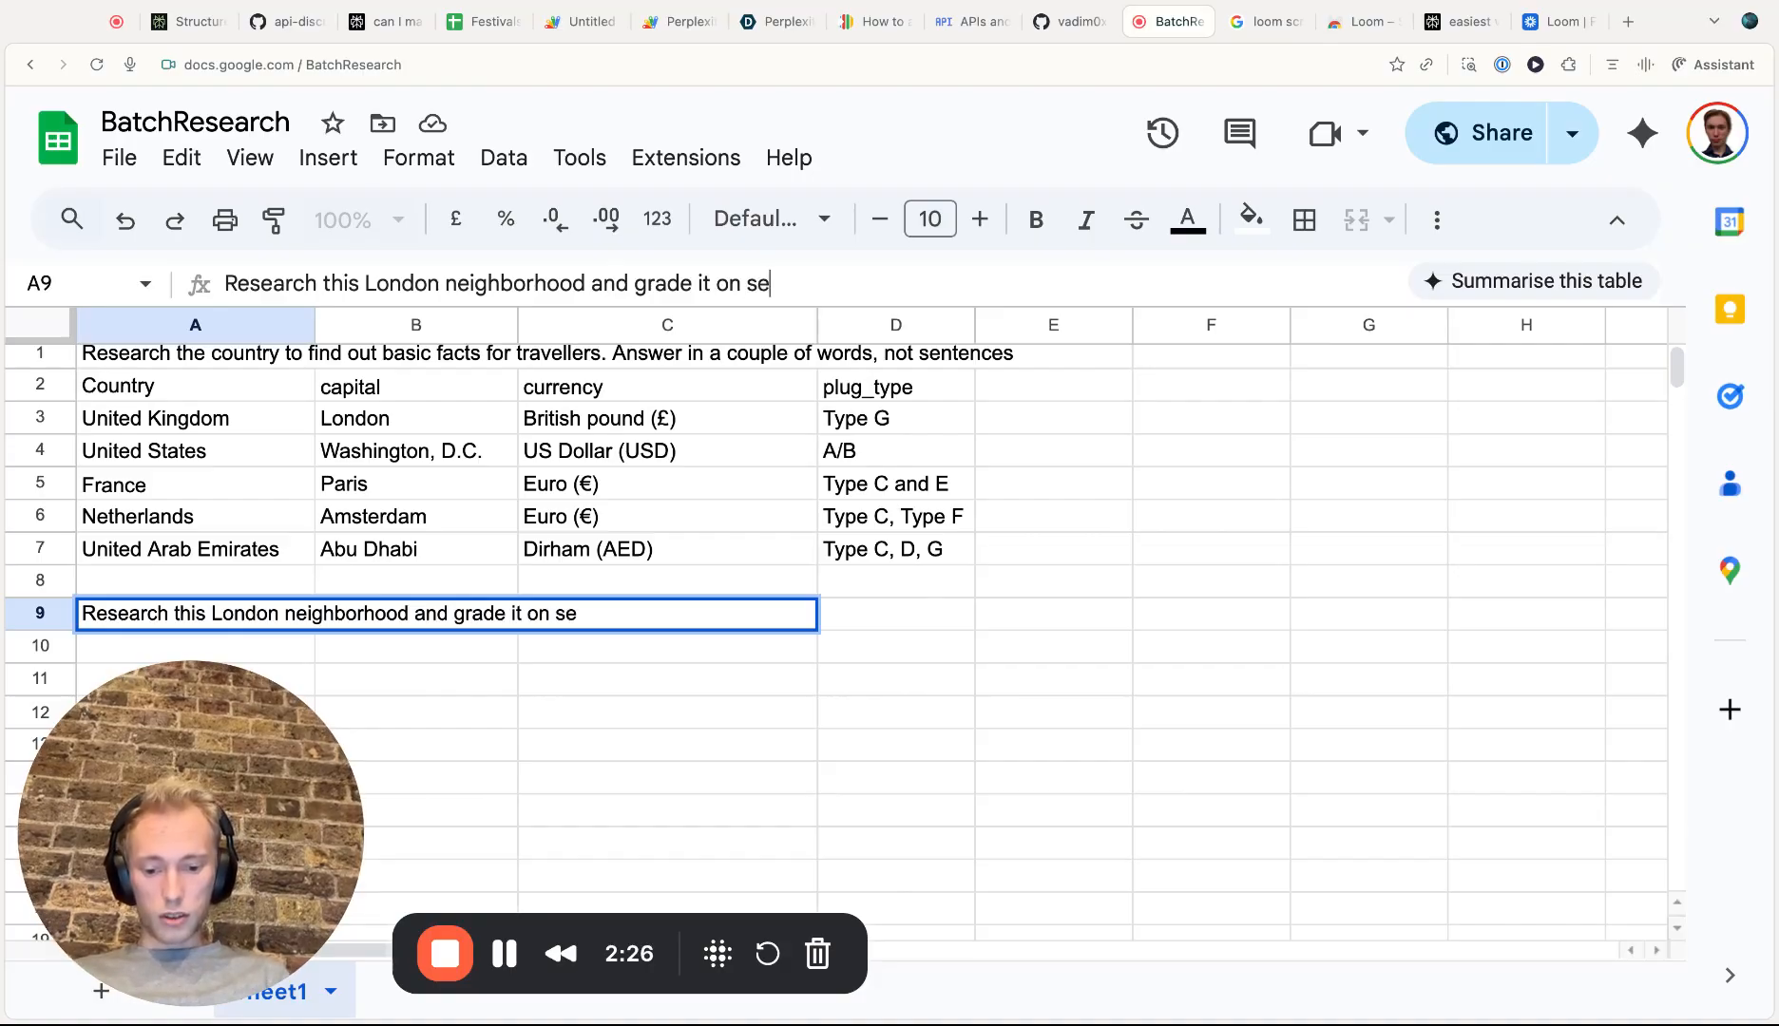
type("veral aspects")
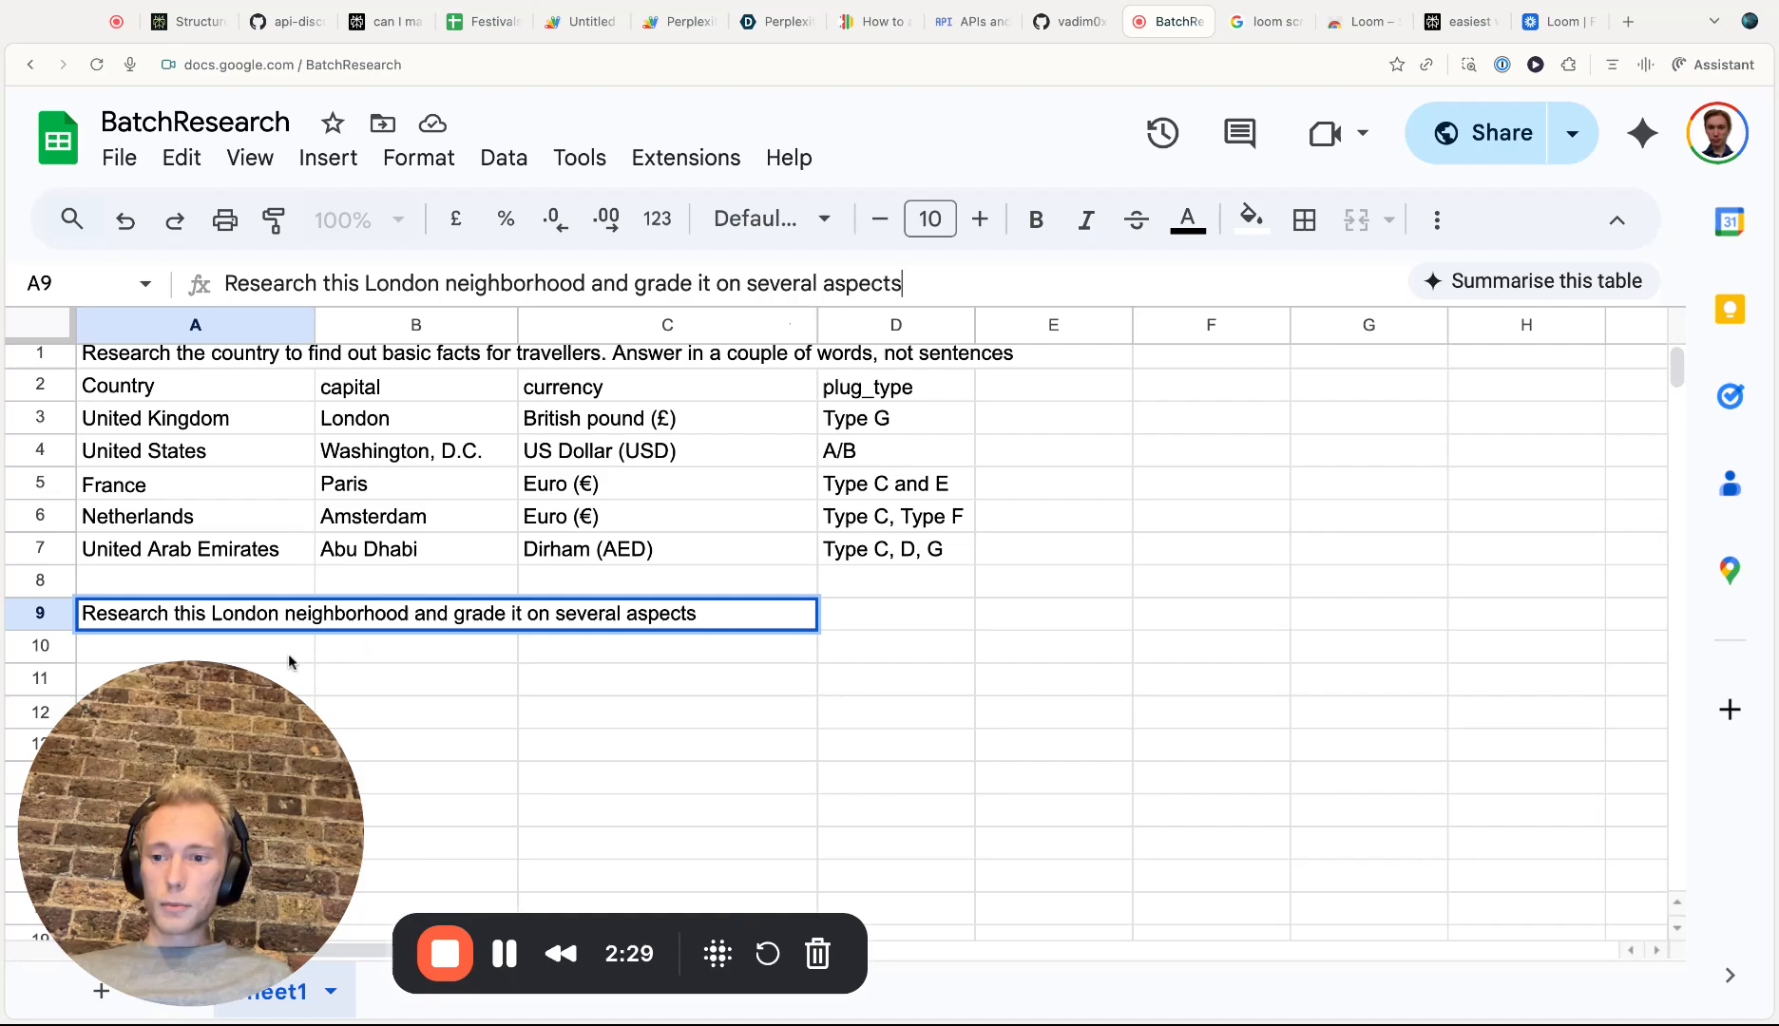
key("Return")
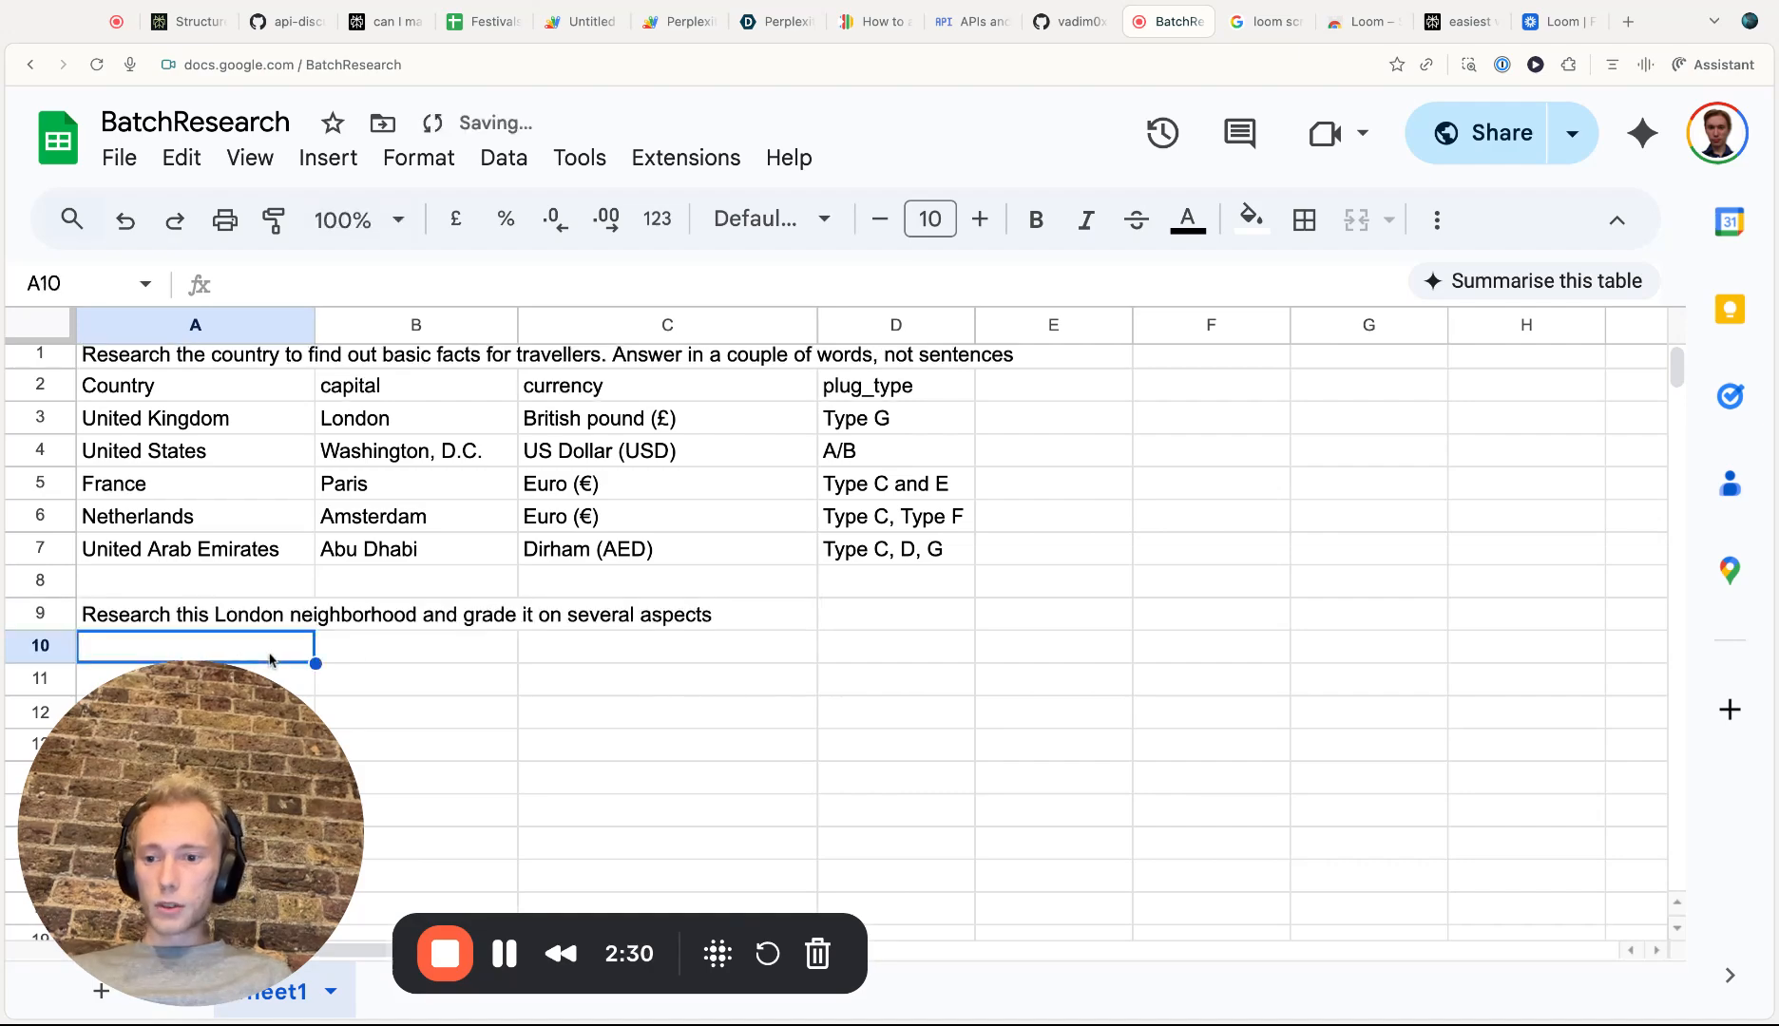
Enter neighborhood placeholders N1 and N2 in cells A10 and A11
scroll(321, 534, "down", 2)
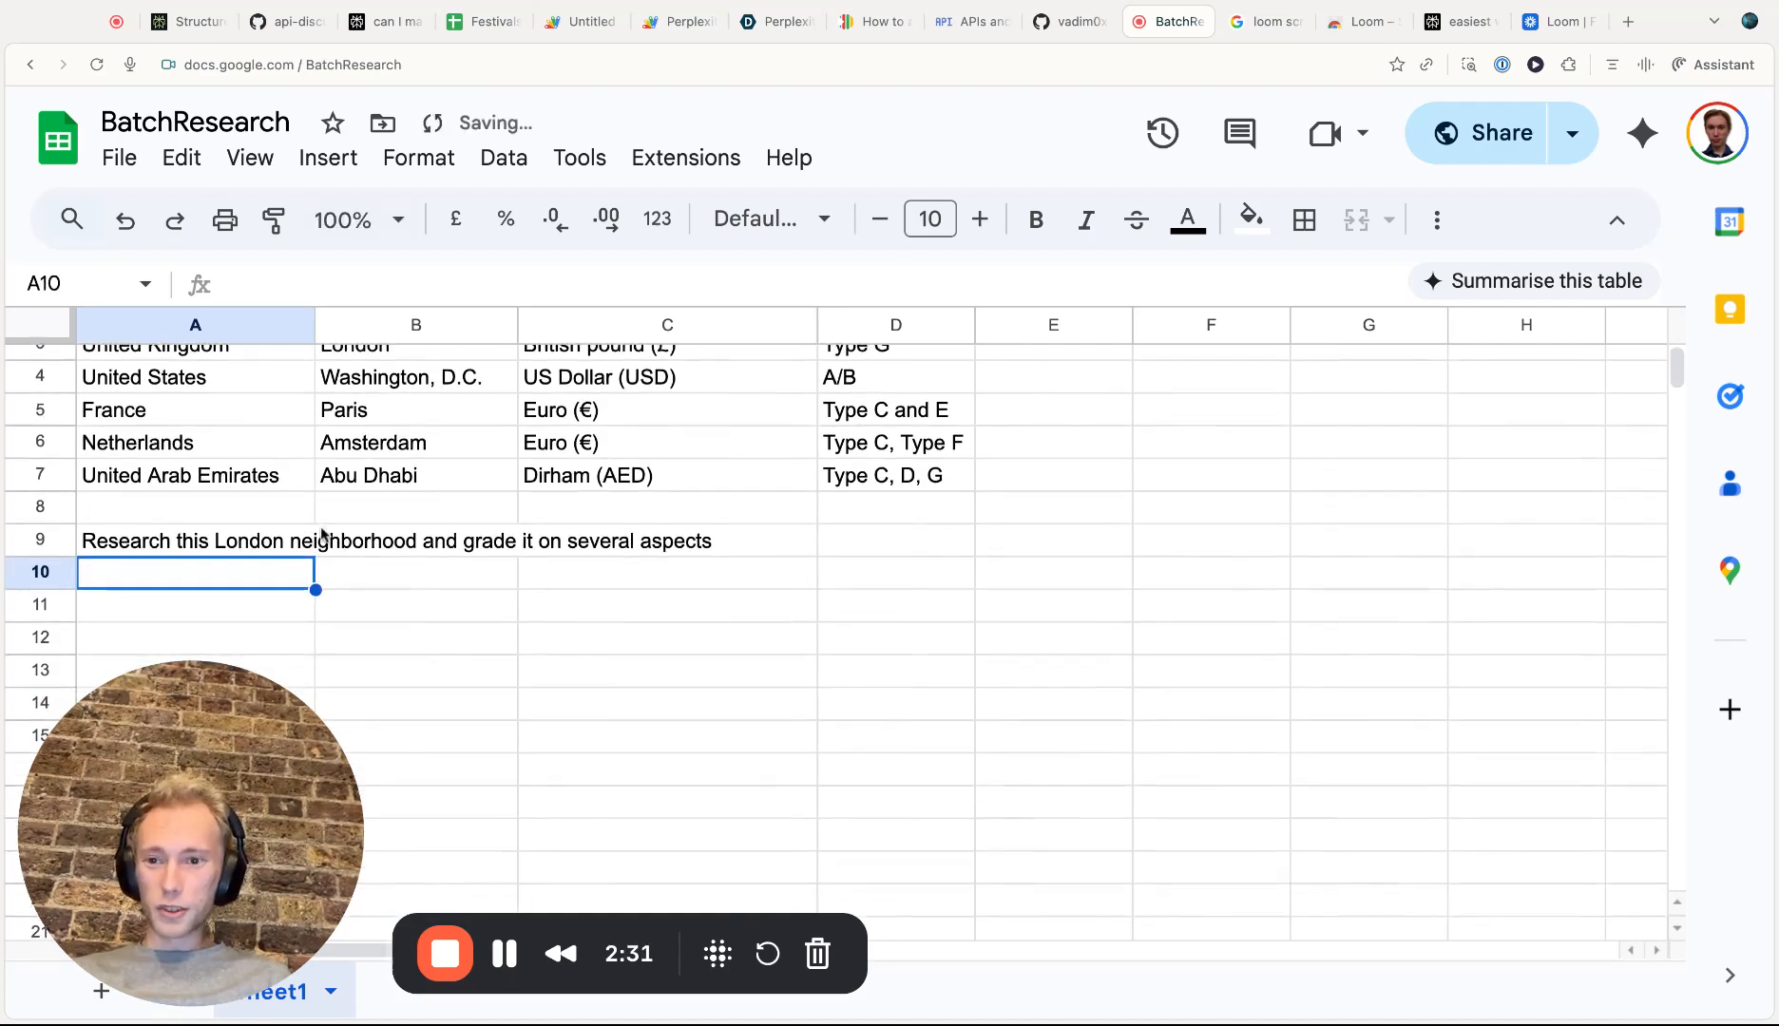
left_click(334, 284)
type("N1")
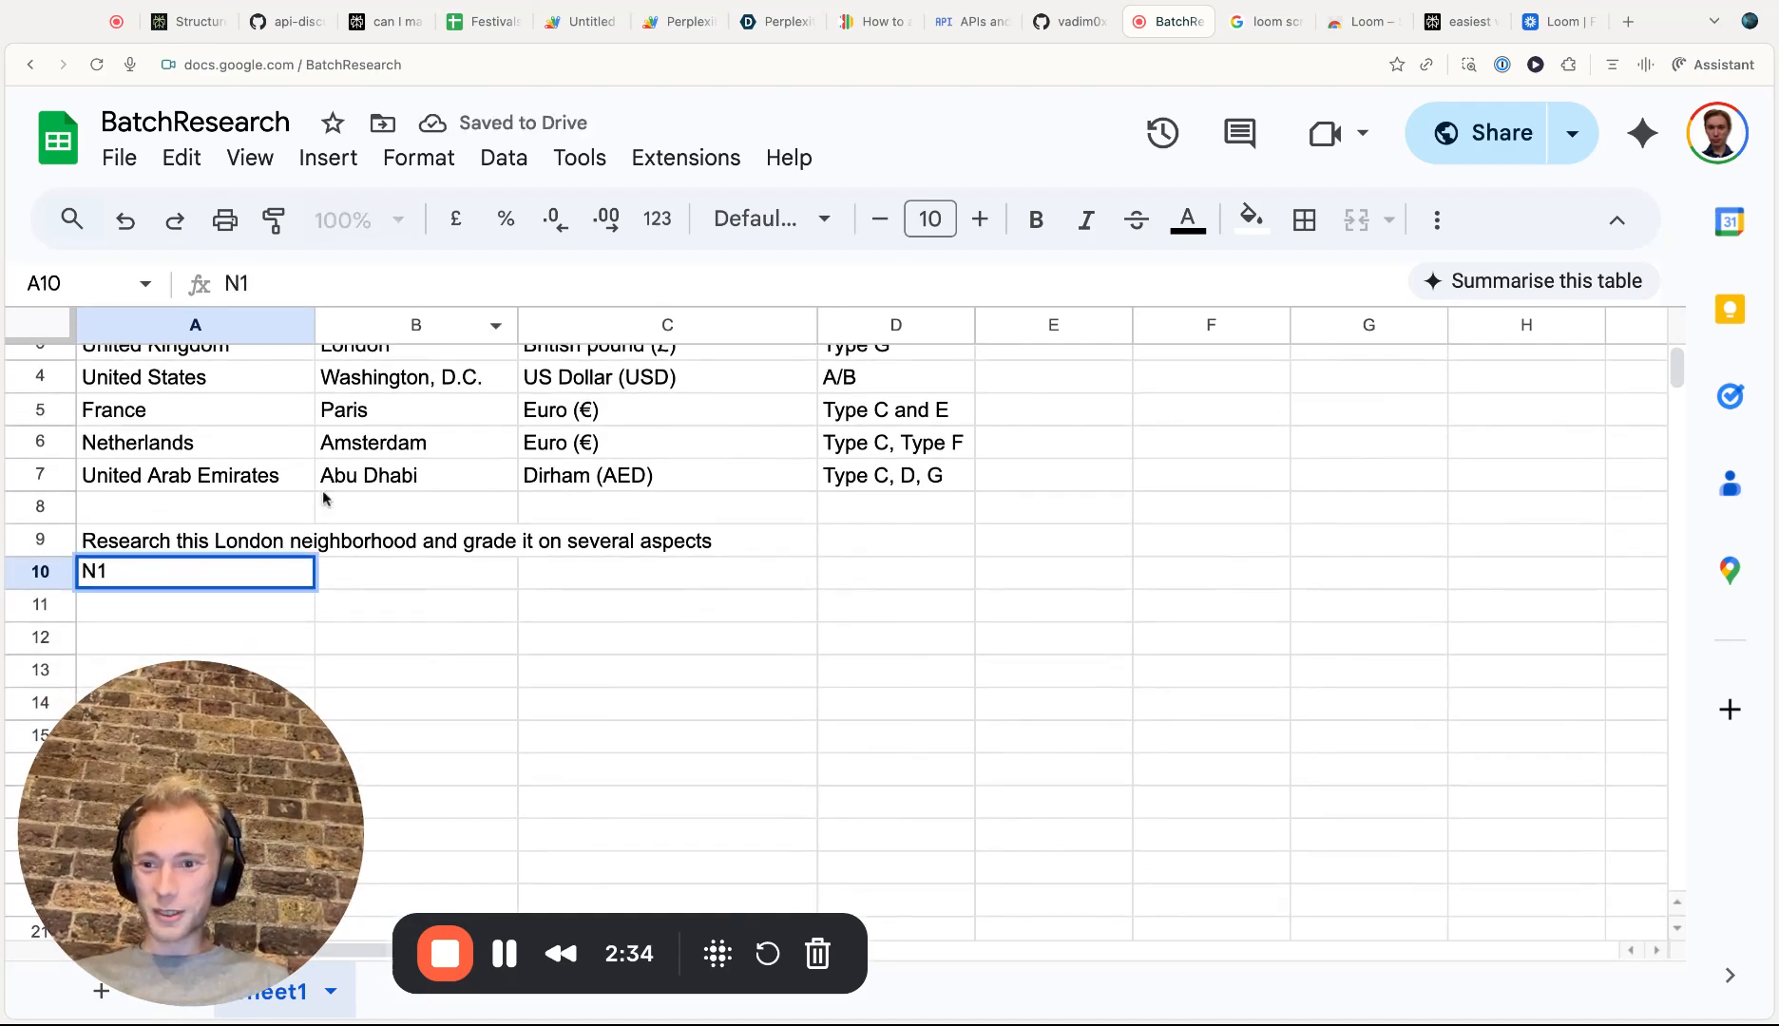
left_click(243, 611)
type("N2")
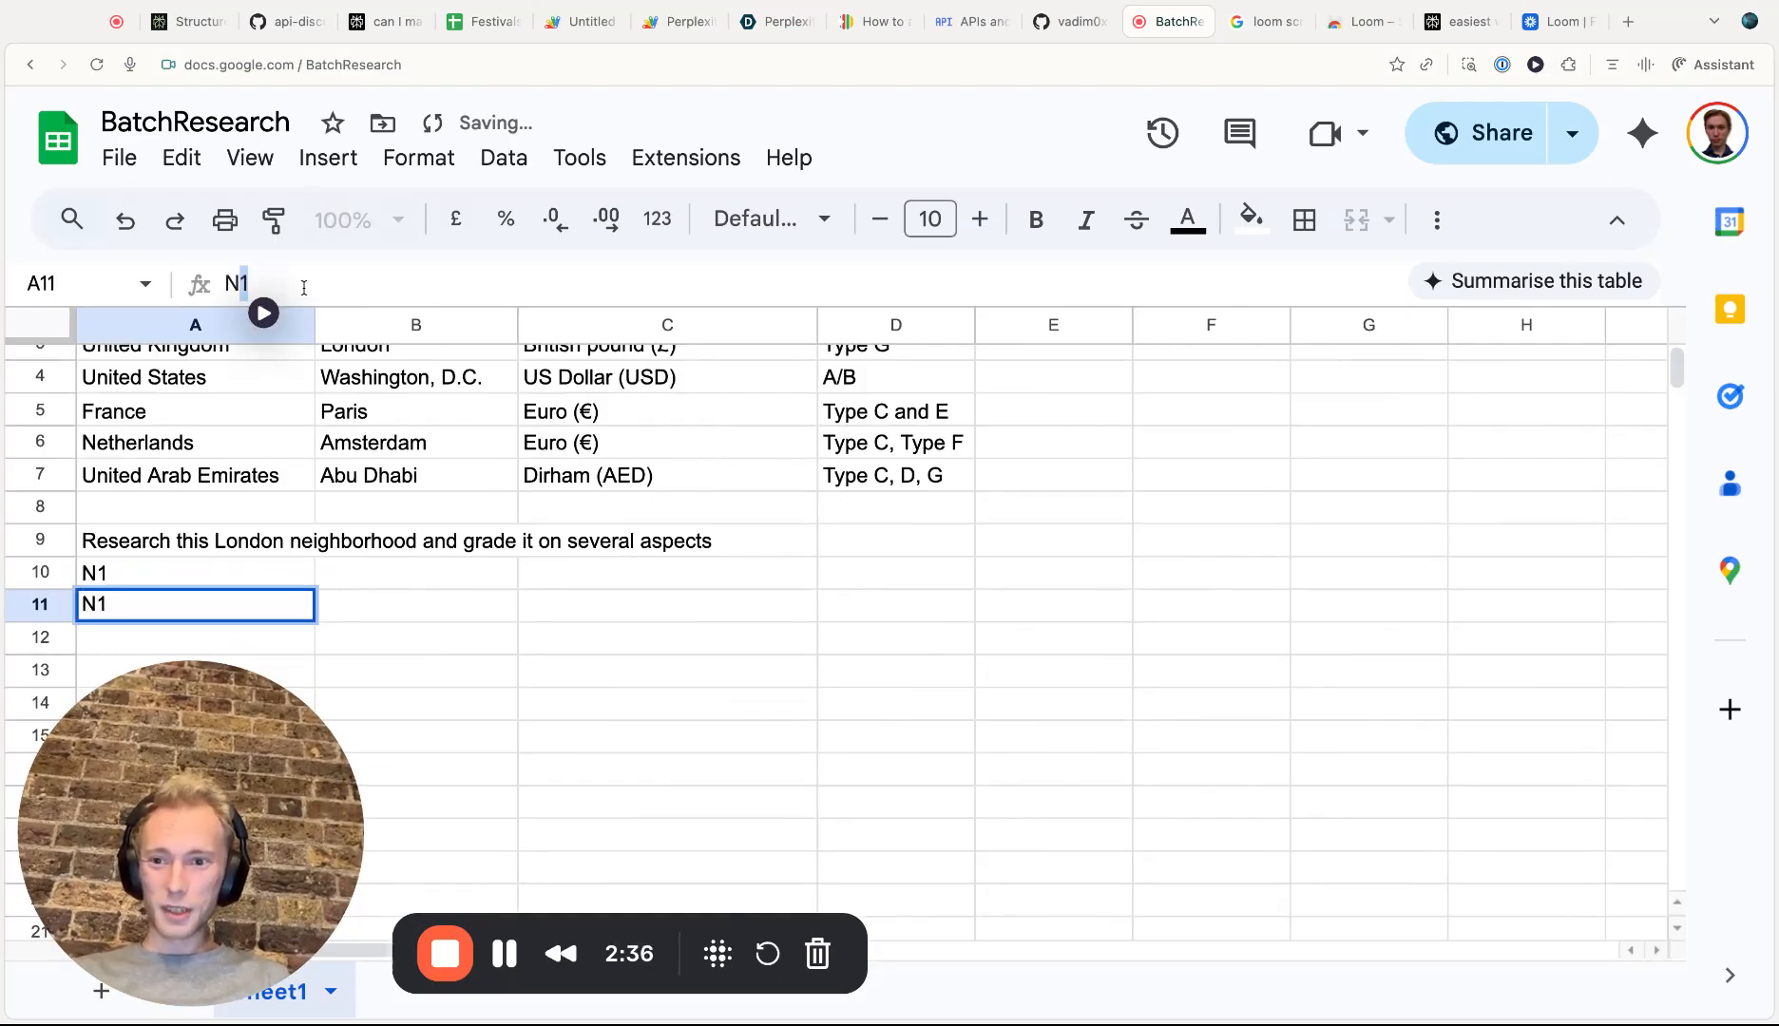
key("Return")
Enter N3 in A12 and fill the series down to N7 in A16
scroll(247, 580, "down", 2)
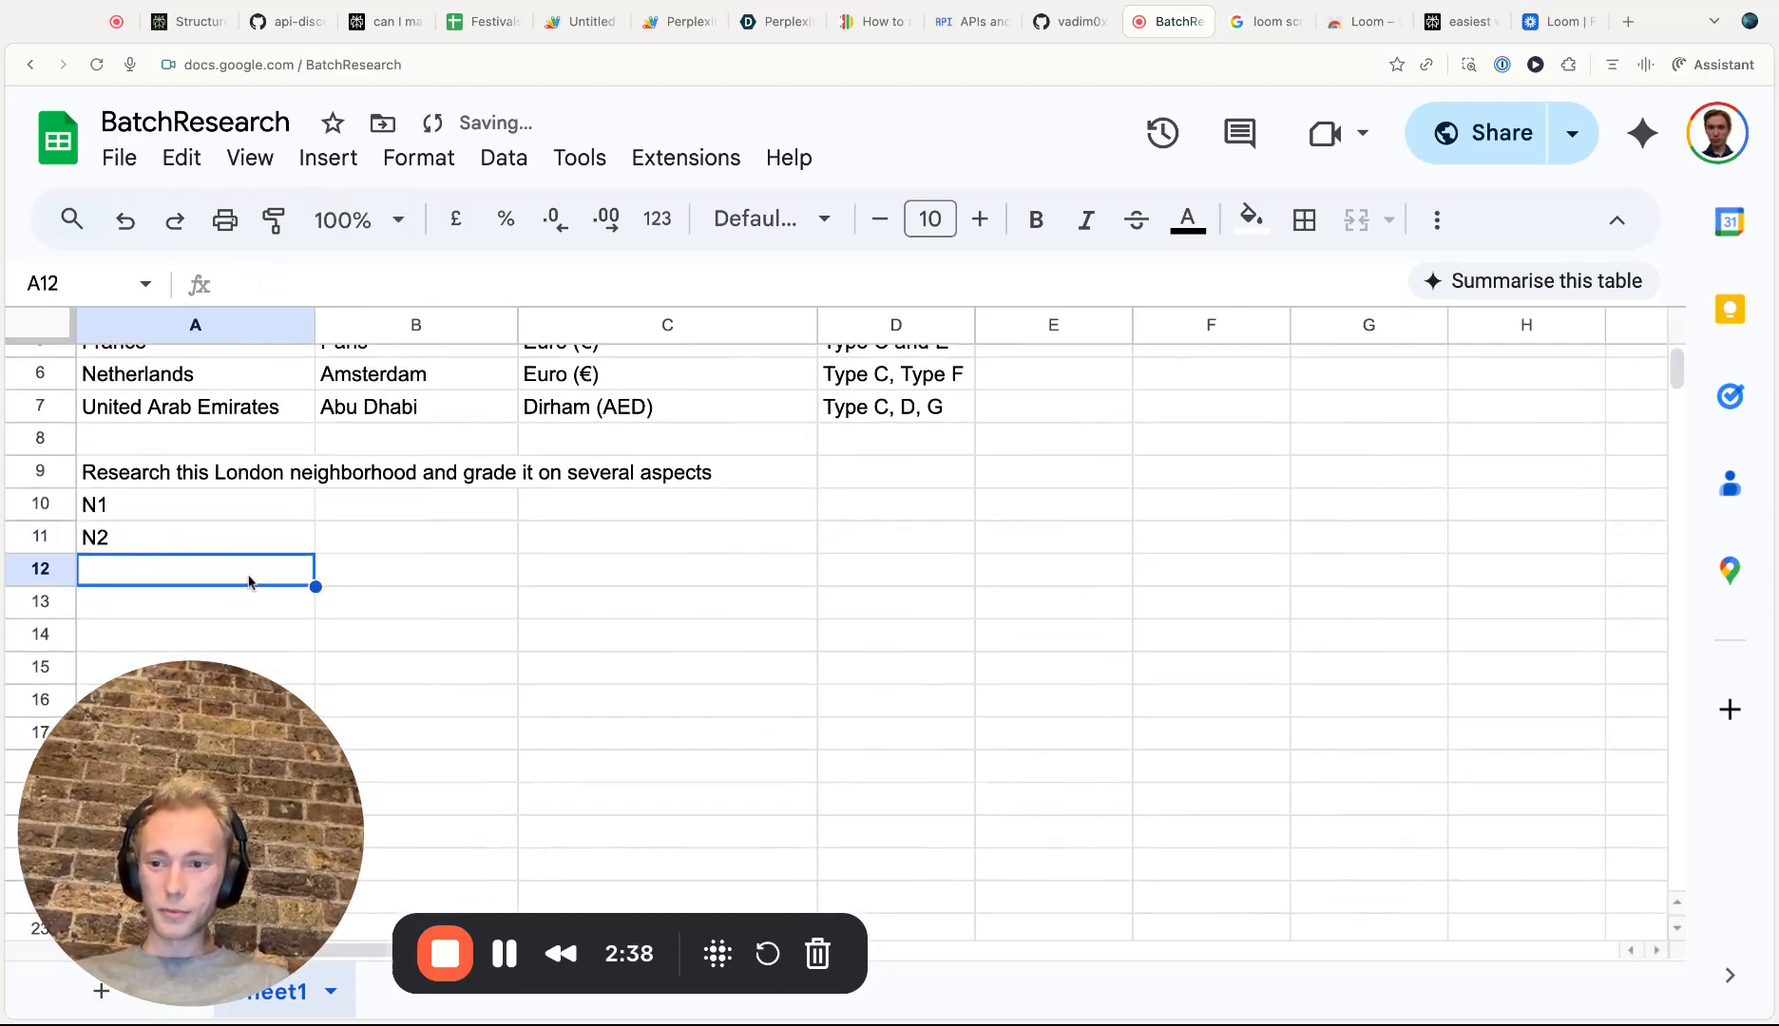
left_click(343, 293)
type("N3")
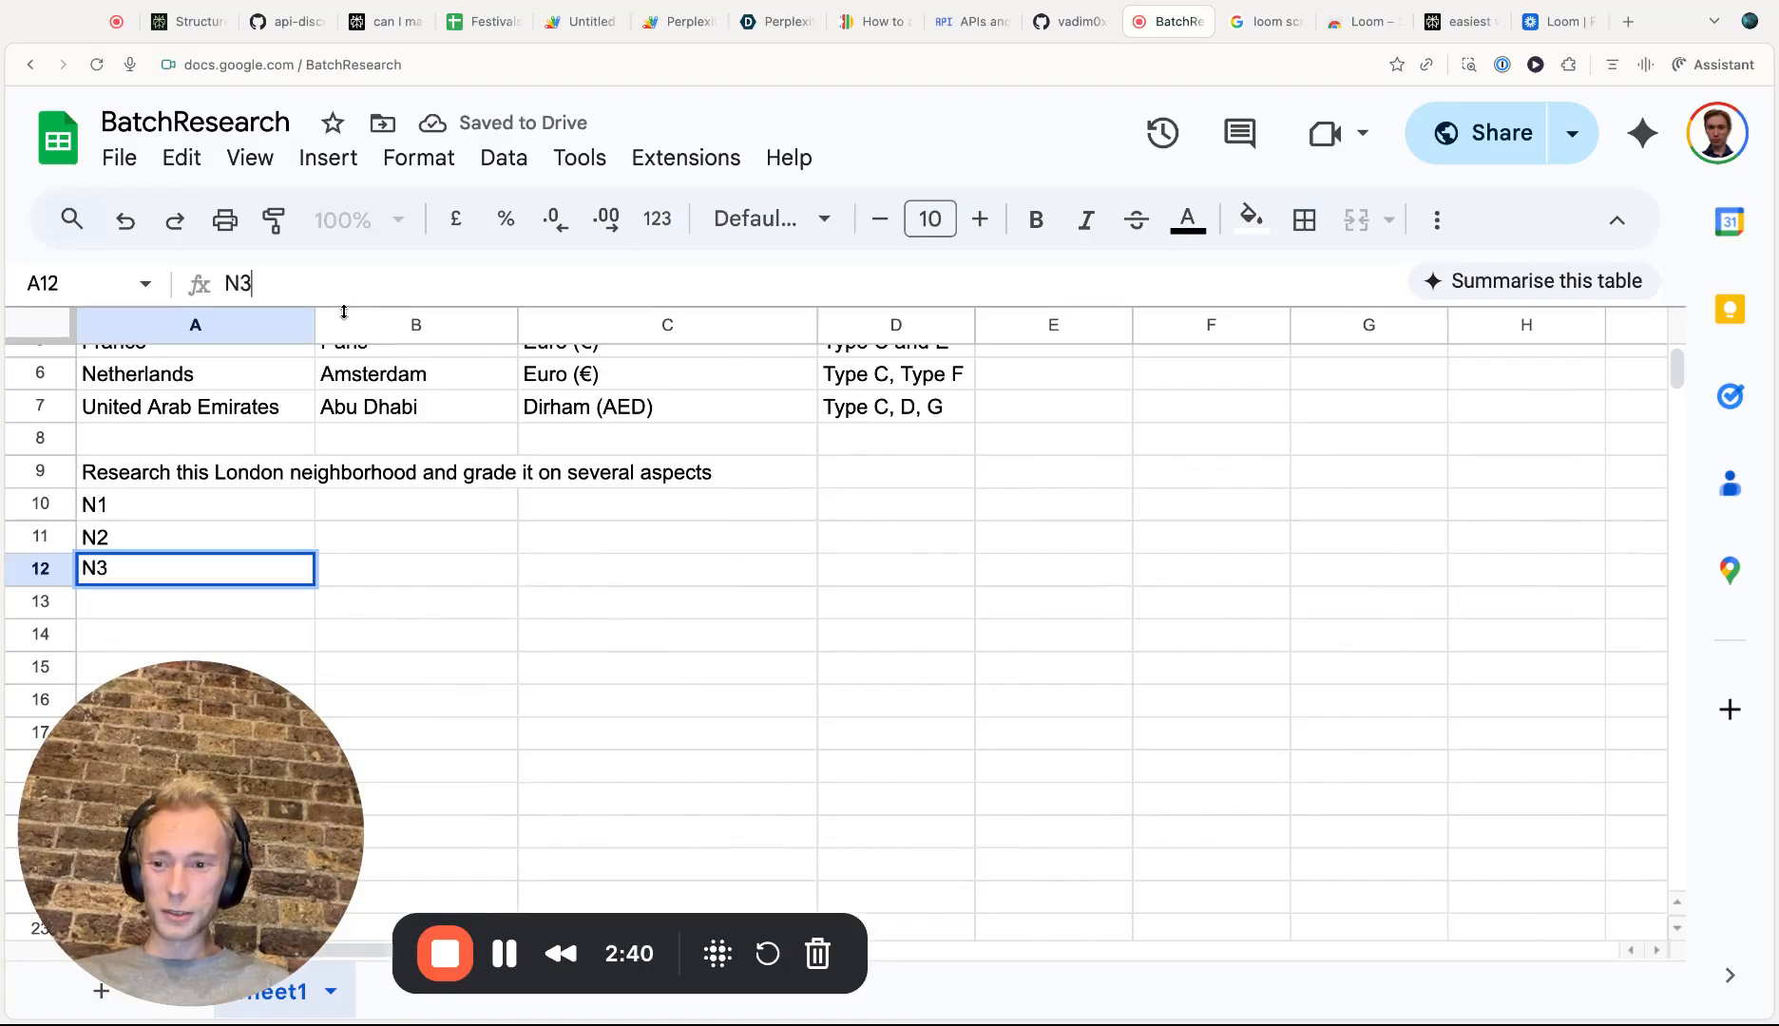
left_click(400, 485)
left_click(290, 582)
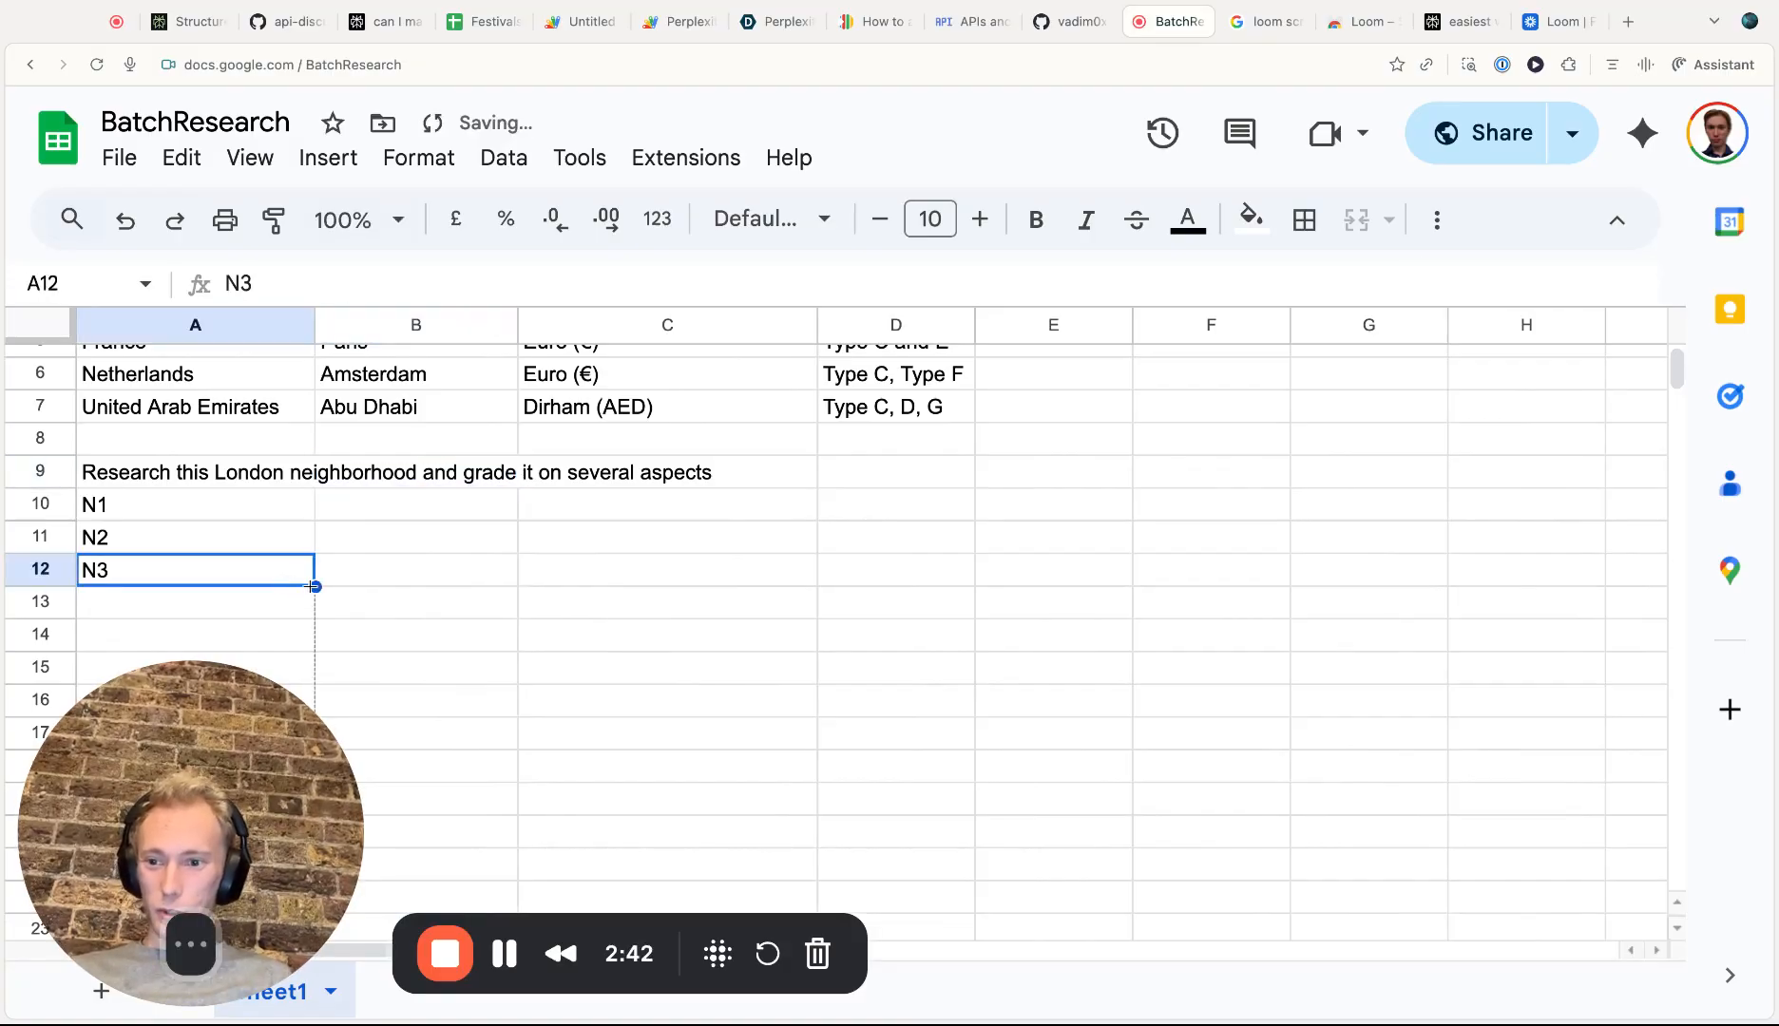
left_click_drag(314, 586, 319, 686)
scroll(376, 637, "down", 1)
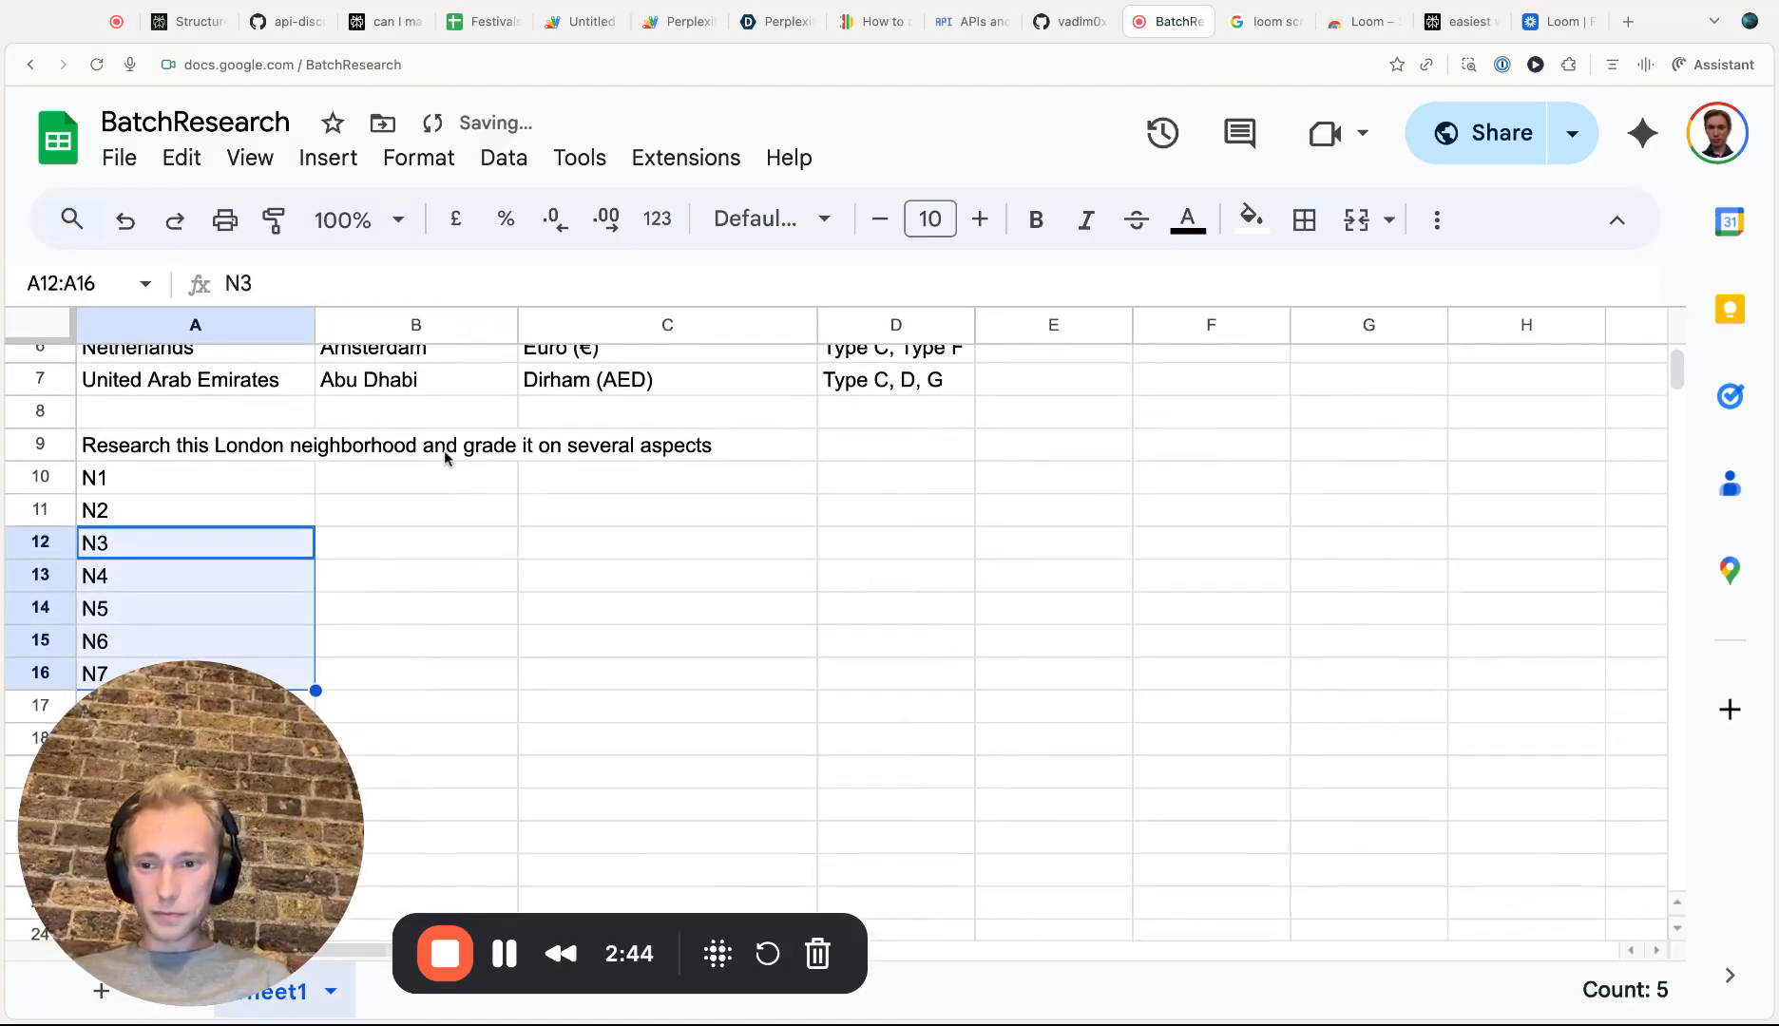
Copy the RESEARCH formula, including its API key, from B3 into cell B10
scroll(445, 458, "up", 3)
left_click(435, 654)
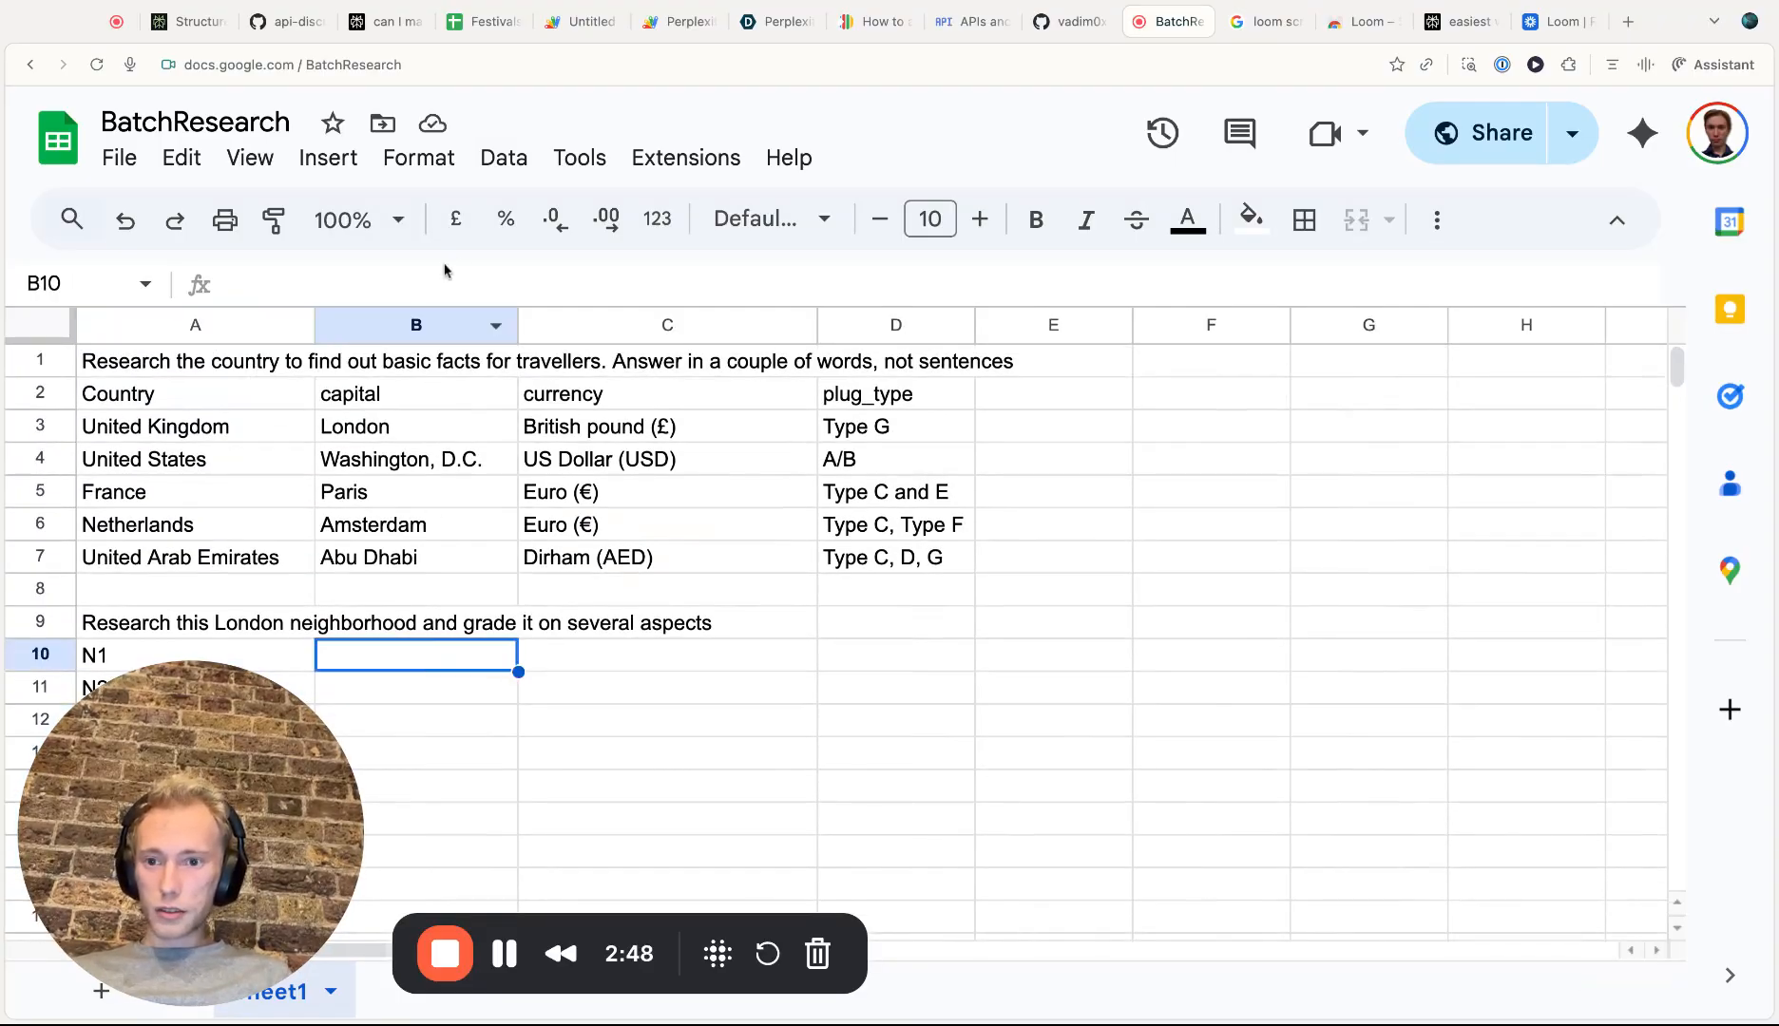
double_click(427, 420)
triple_click(529, 285)
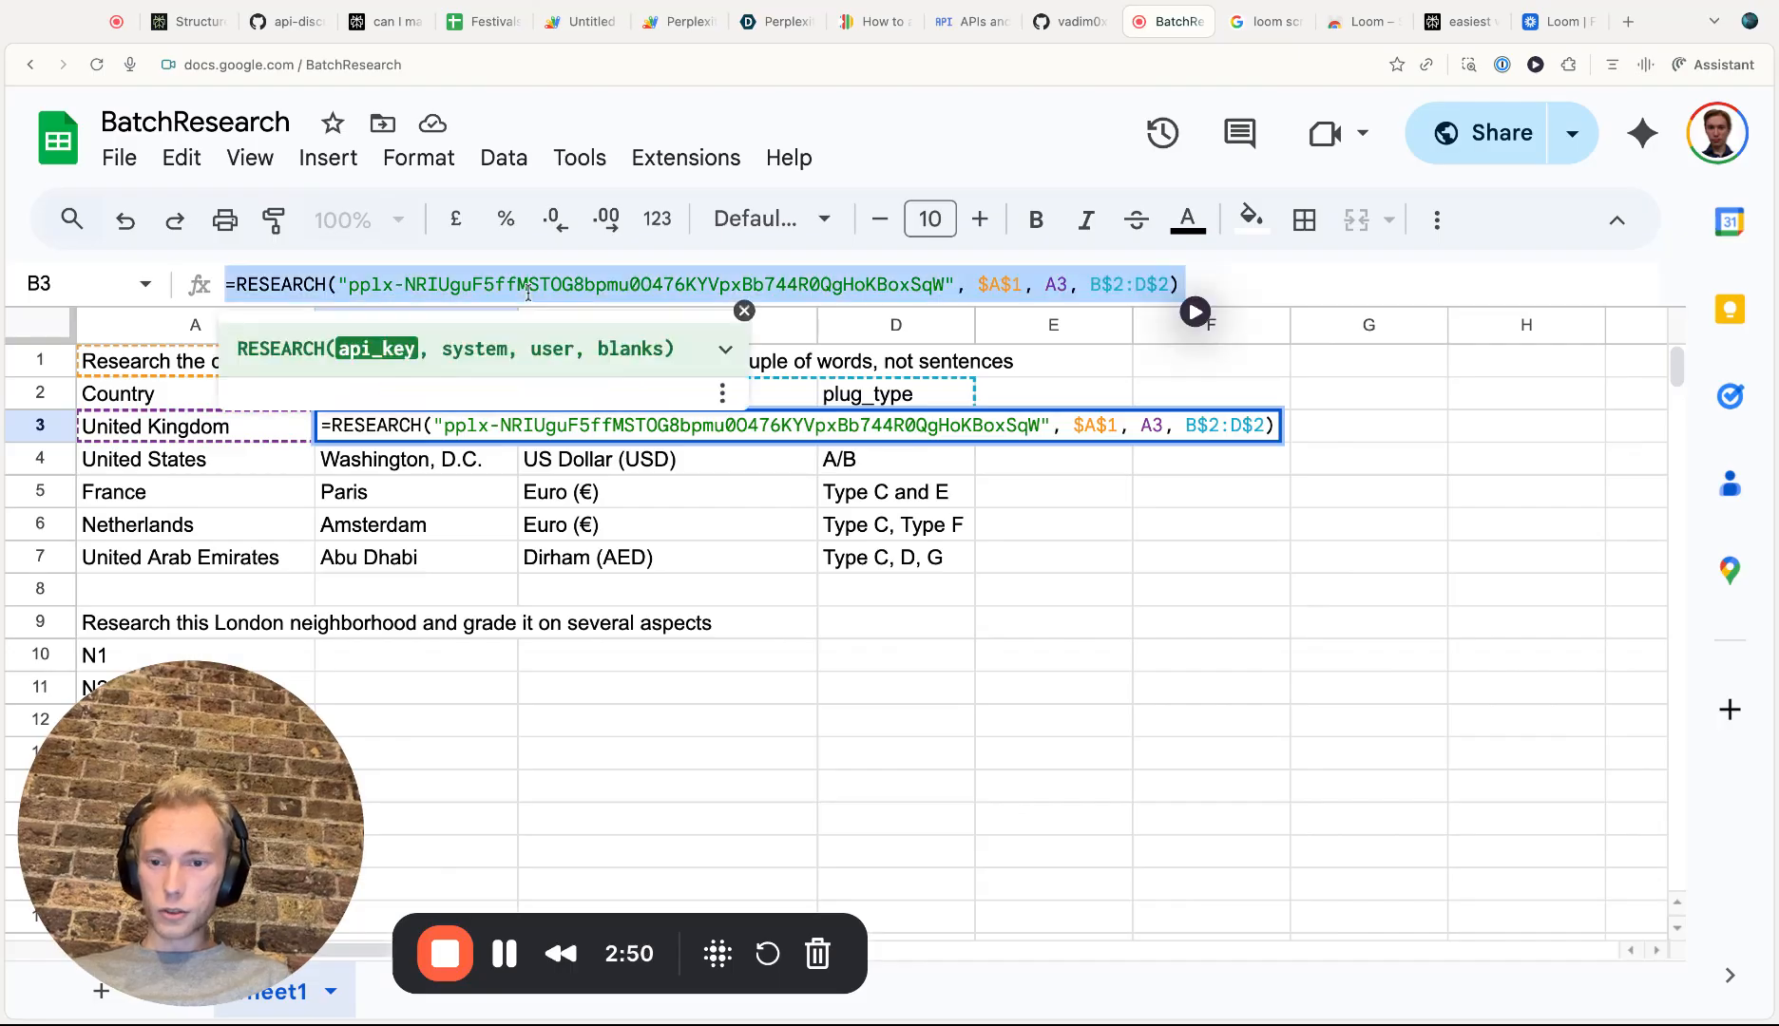
key("ctrl+c")
key("Escape")
left_click(449, 660)
left_click(436, 285)
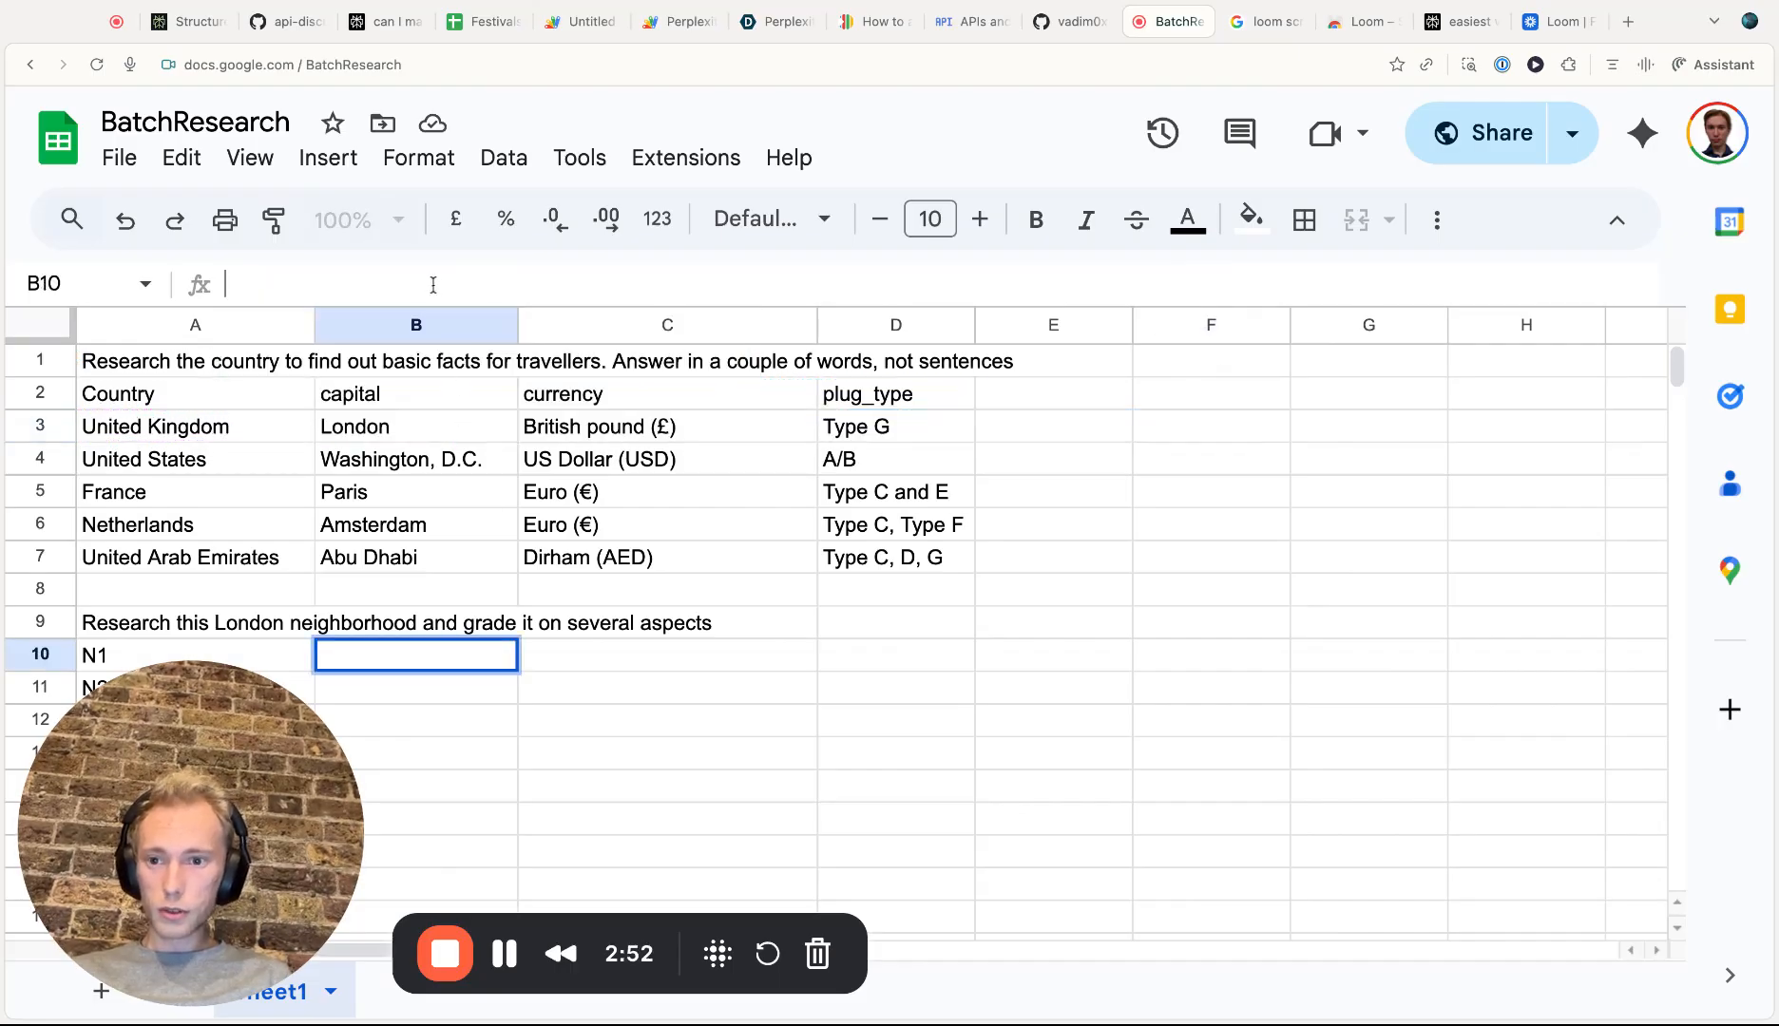
key("ctrl+v")
Change the pasted formula's system argument to $A$9 and its user argument to A10
left_click(1021, 277)
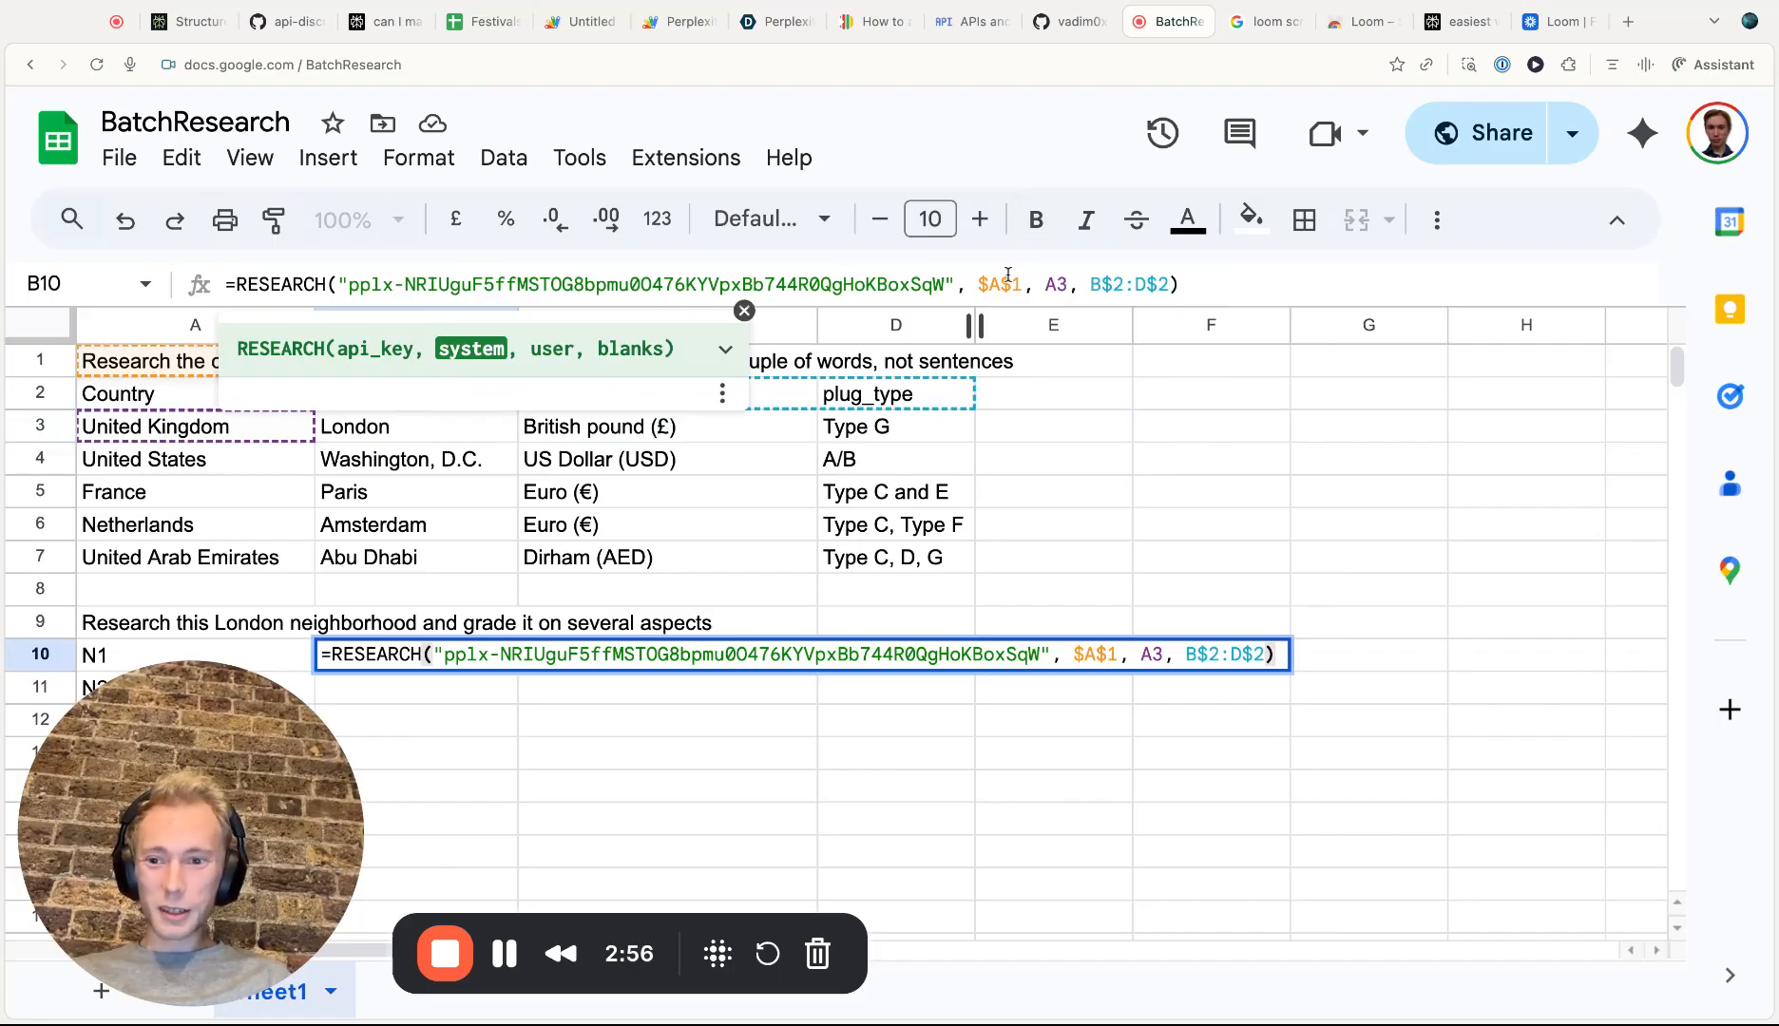
key("BackSpace")
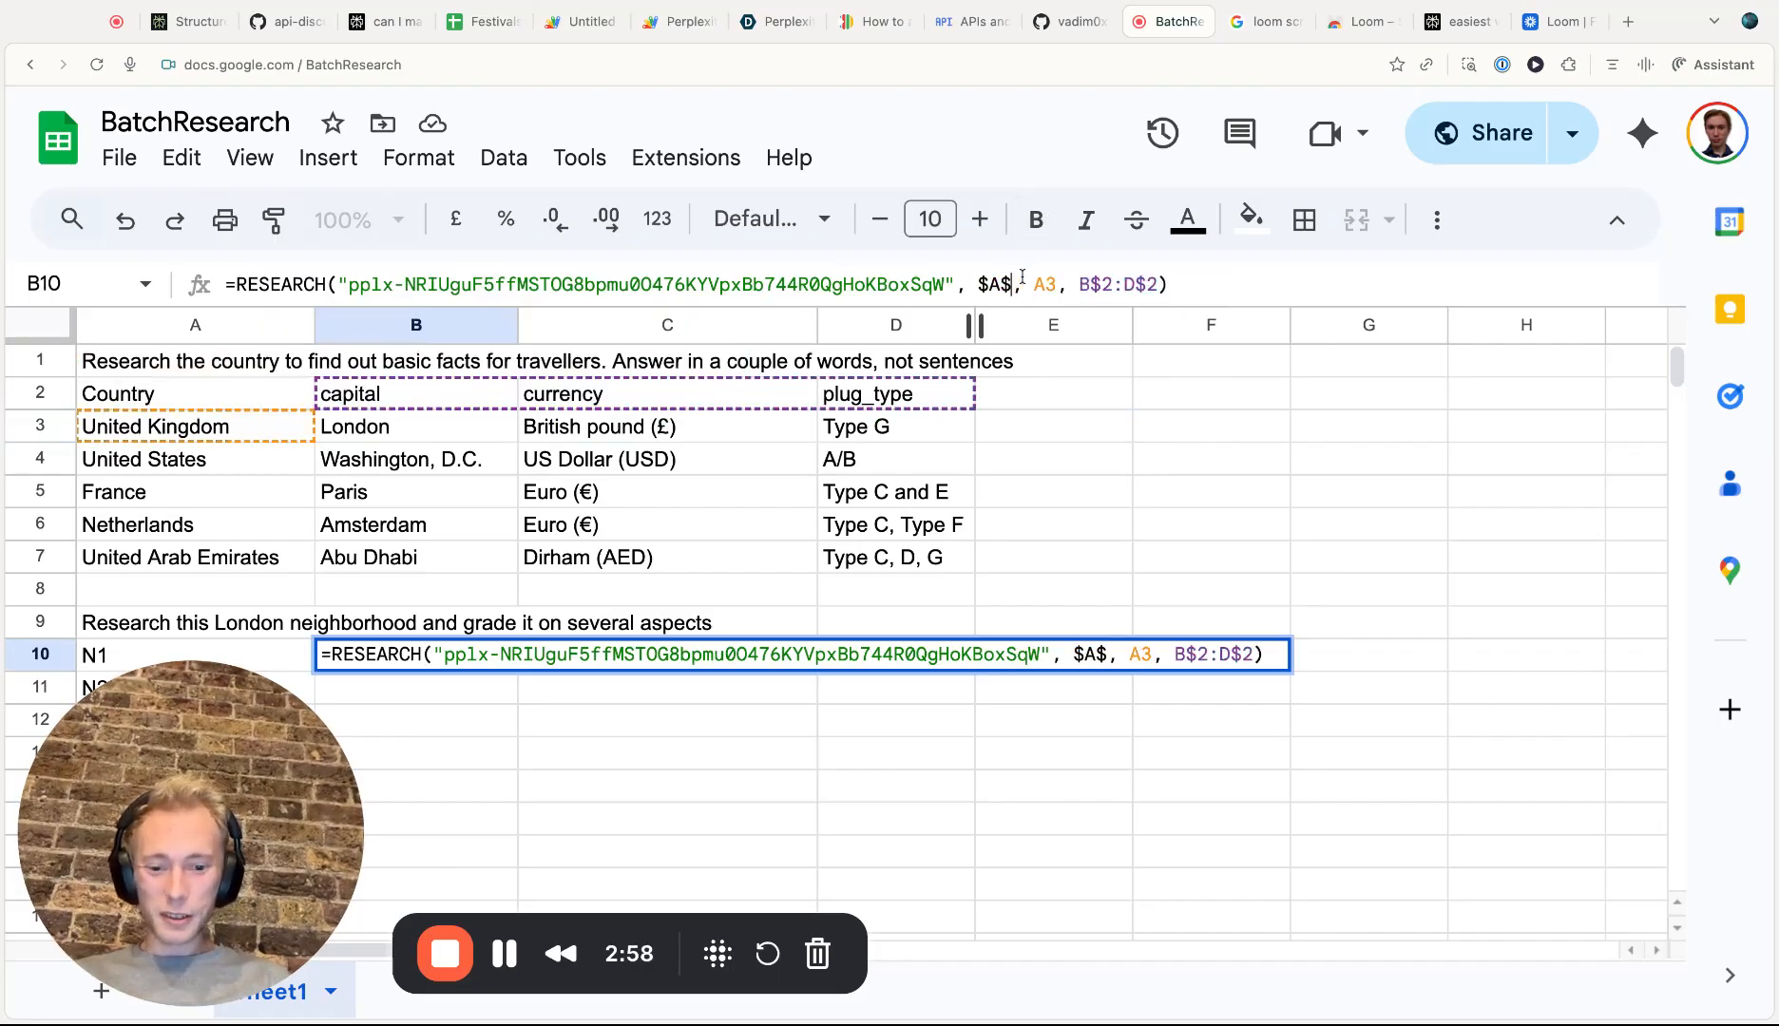
type("9")
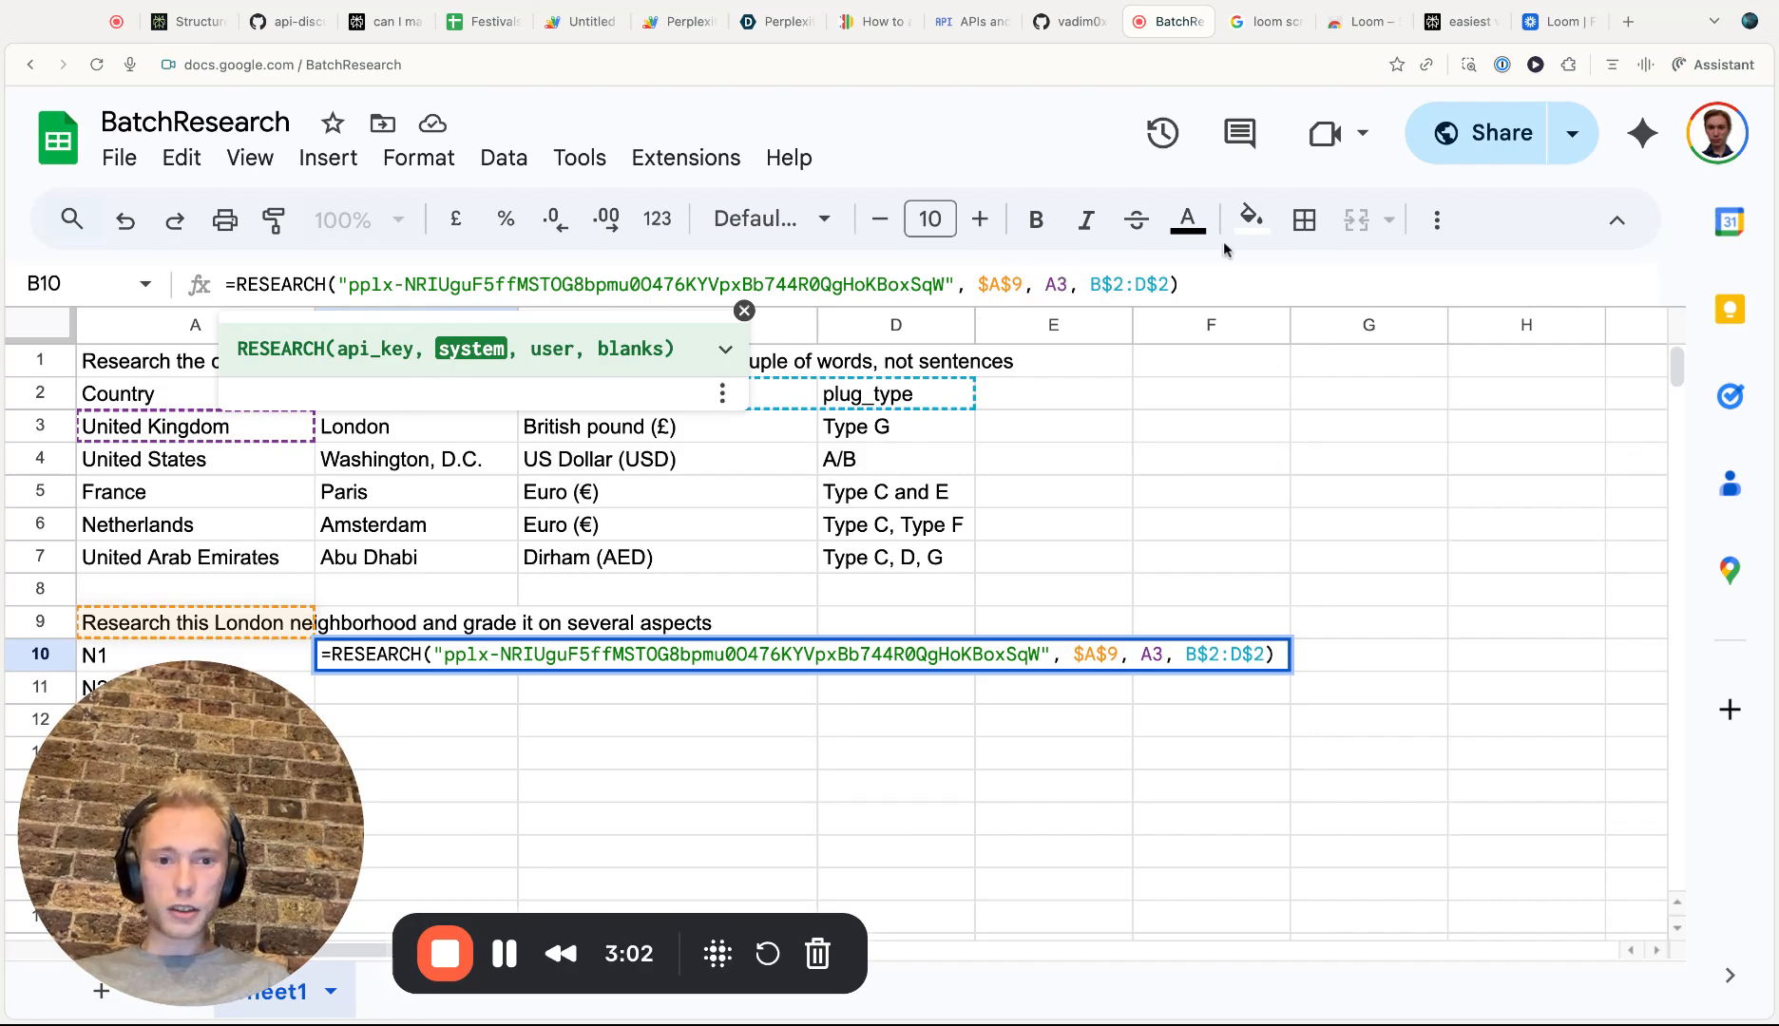
left_click(1064, 282)
key("BackSpace")
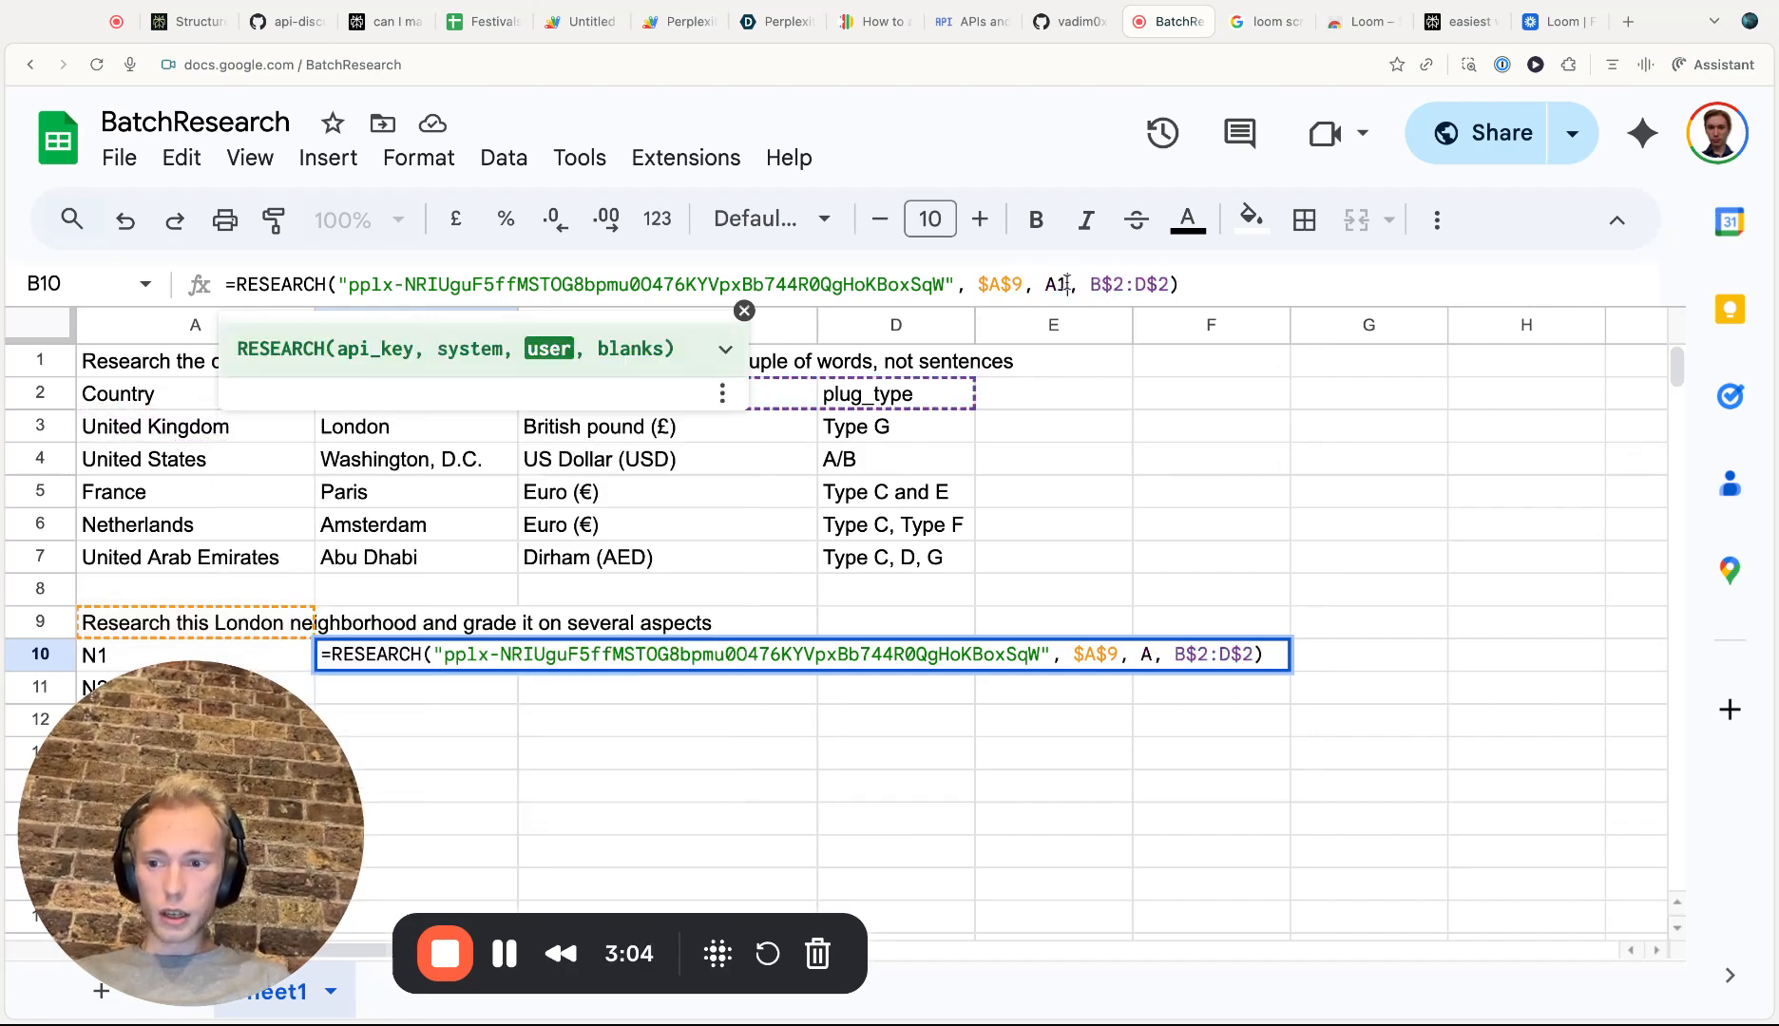
type("10")
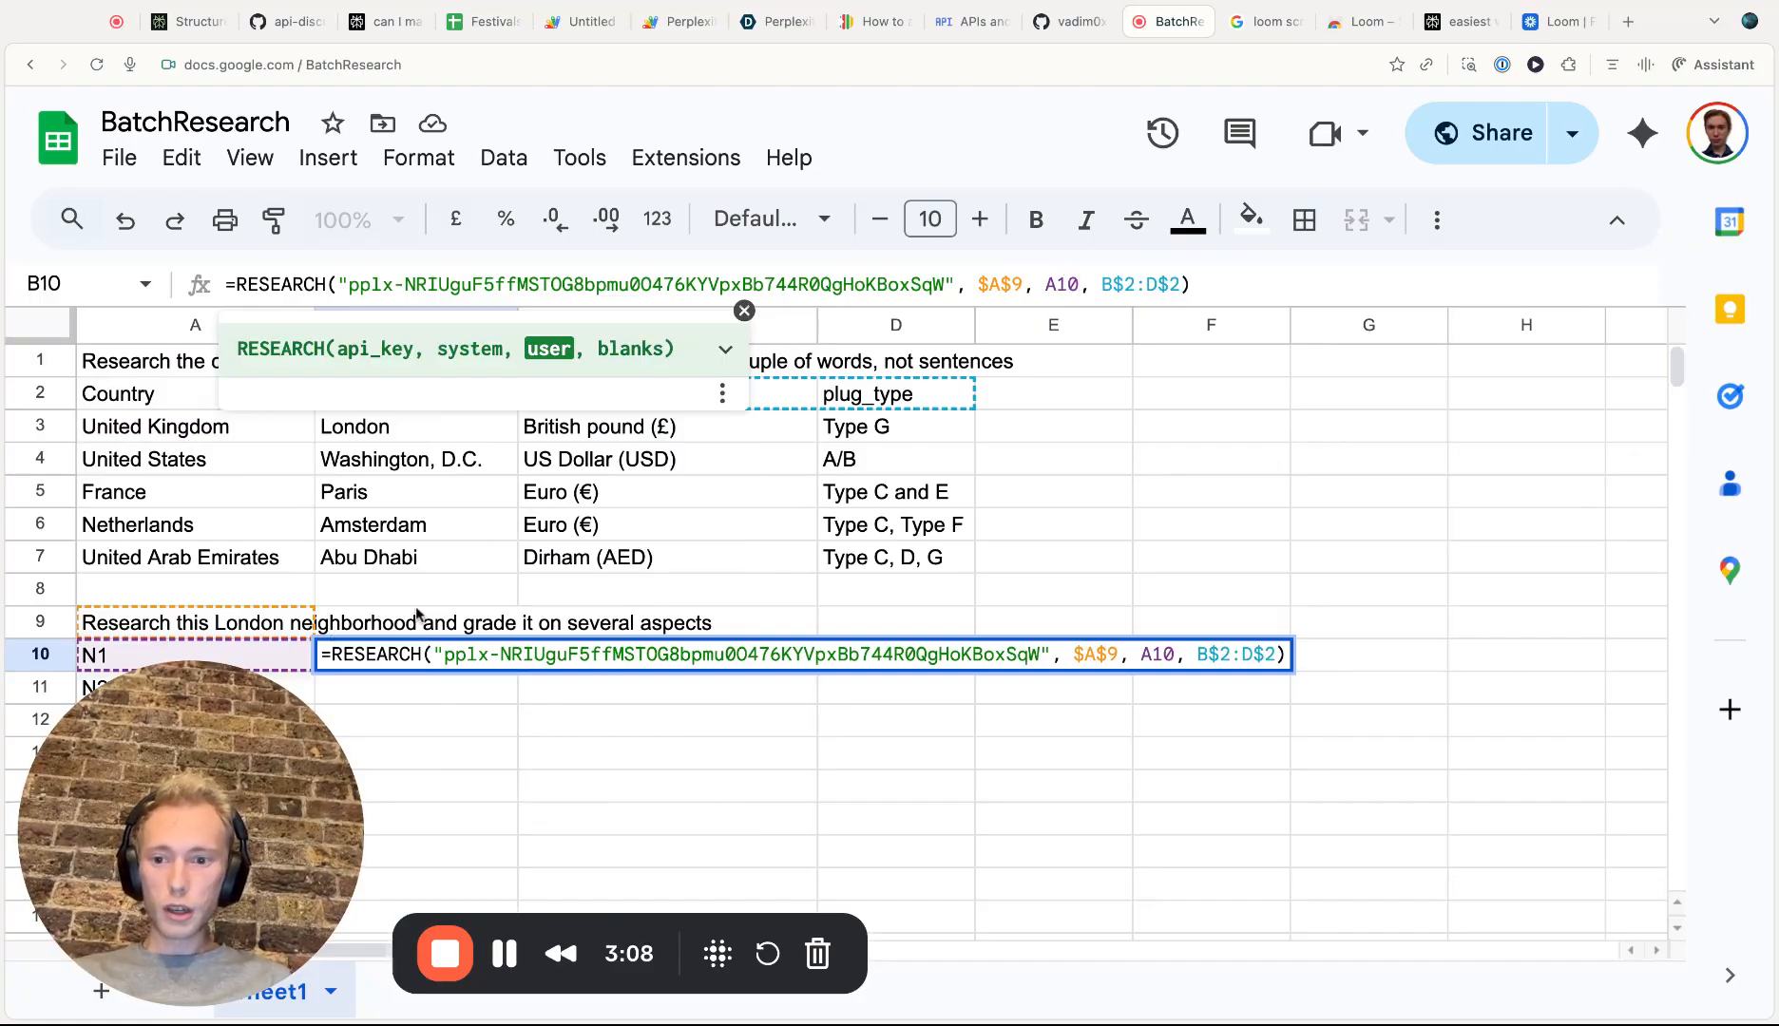
left_click(414, 615)
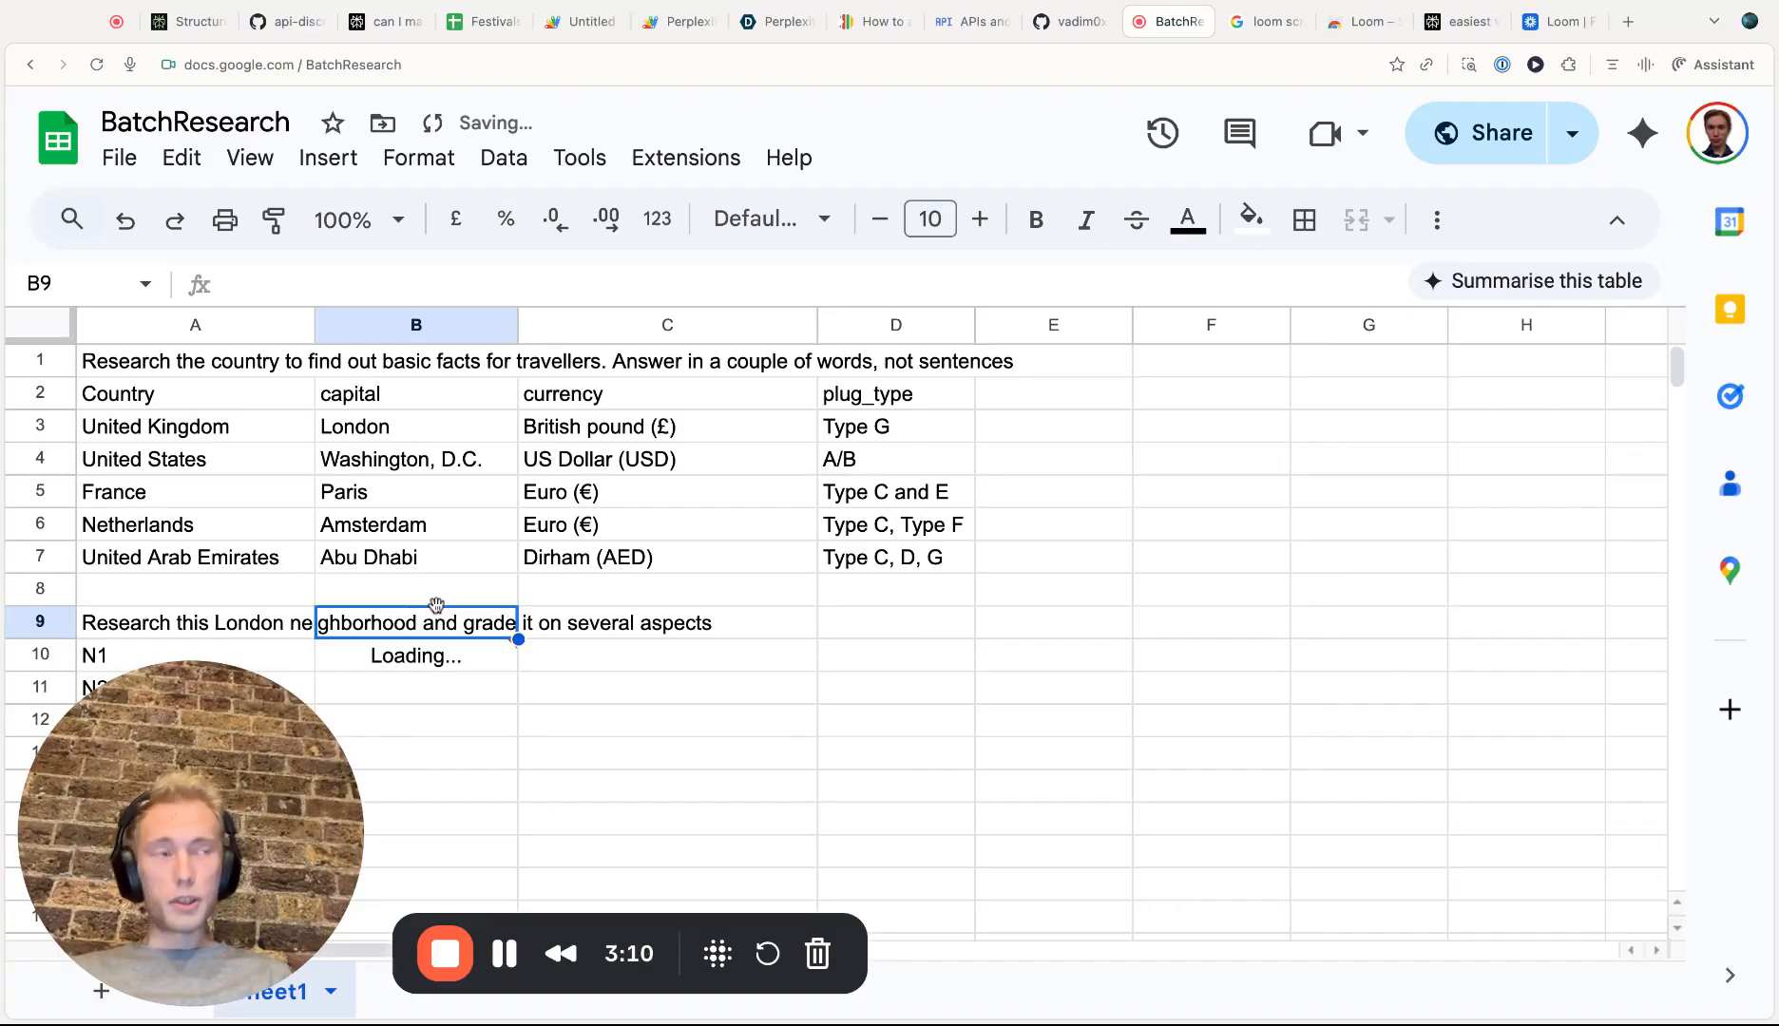
Insert a new row above the N1 row
scroll(436, 605, "down", 2)
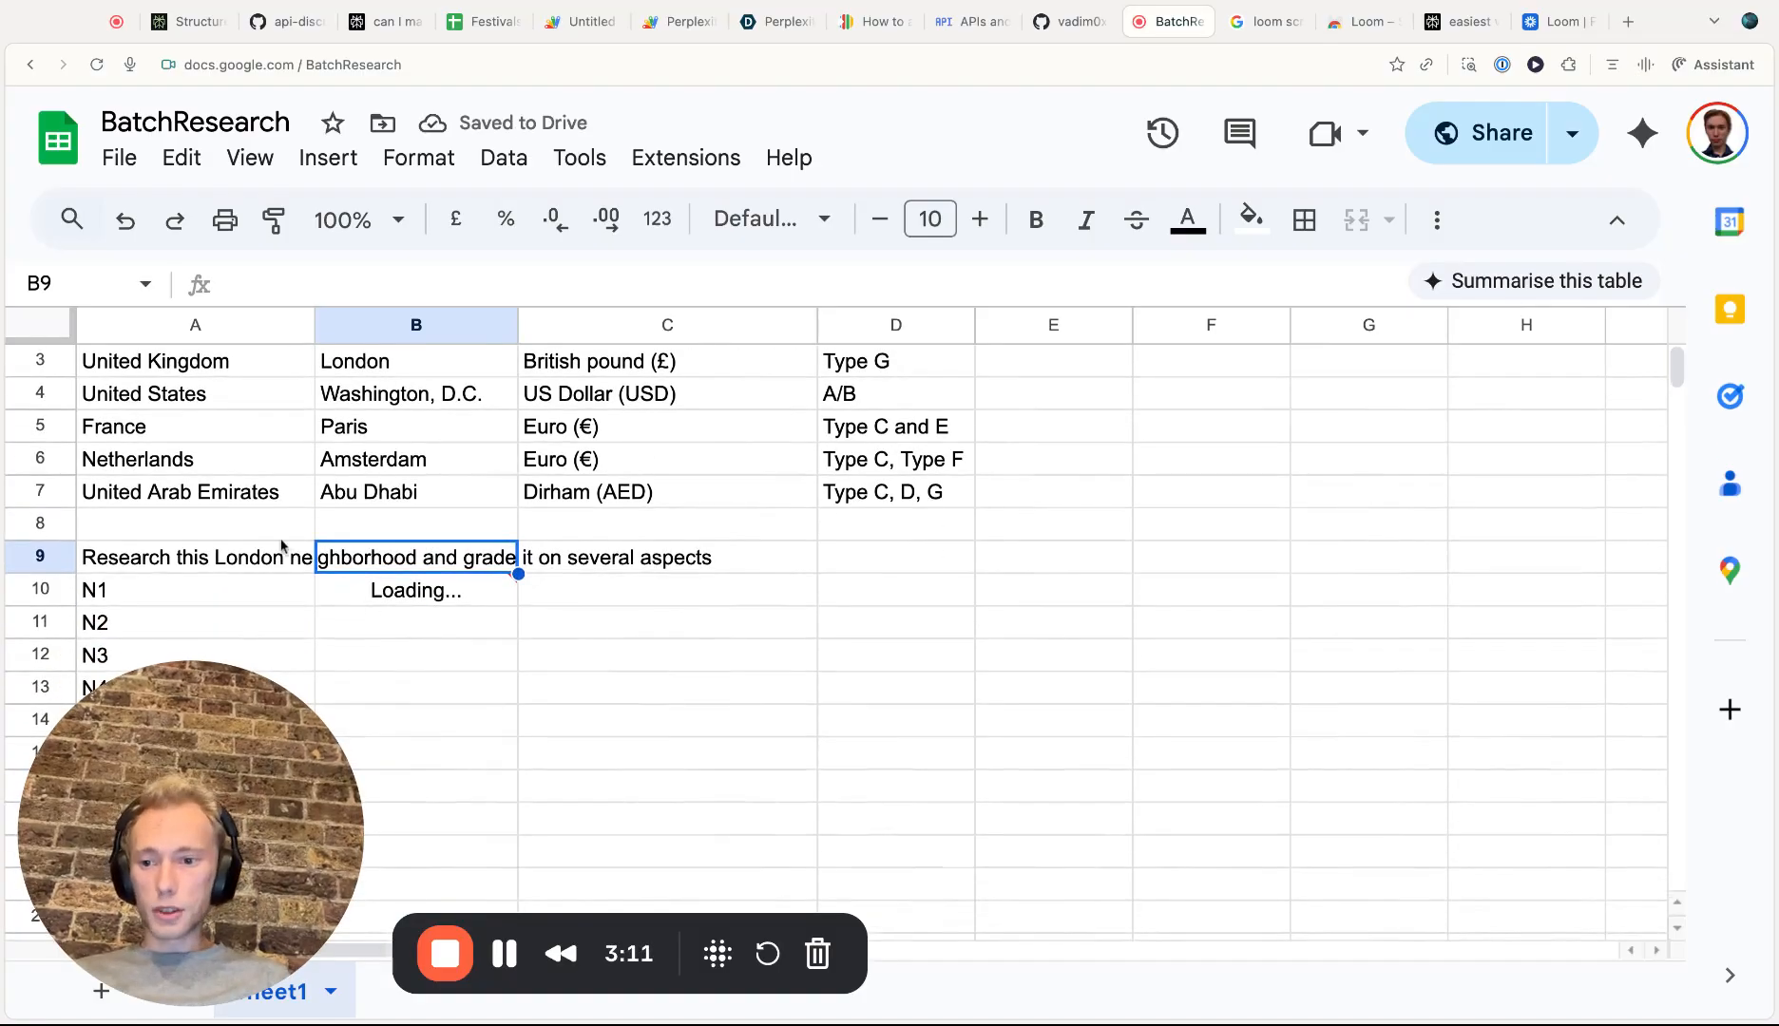
left_click(35, 597)
right_click(35, 597)
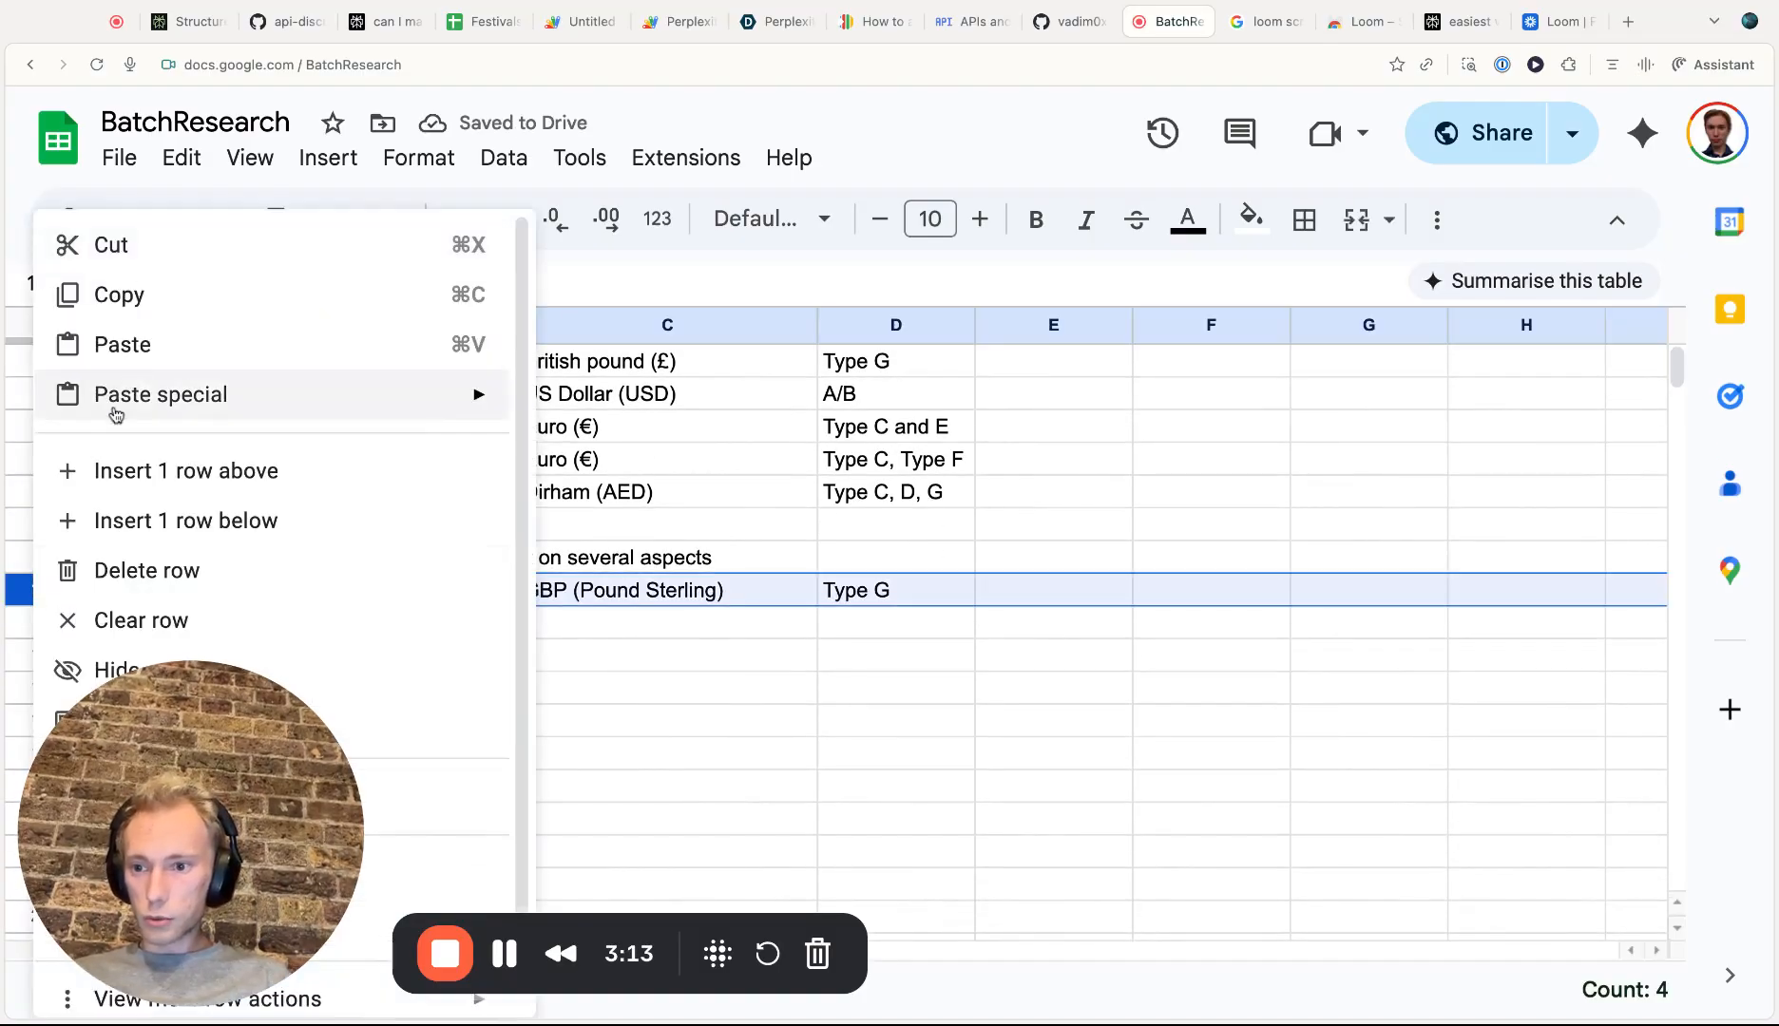
left_click(142, 470)
Add headers Neighborhood, Transport, Parks, Safety and Fun across A10 to E10
left_click(378, 587)
left_click(266, 599)
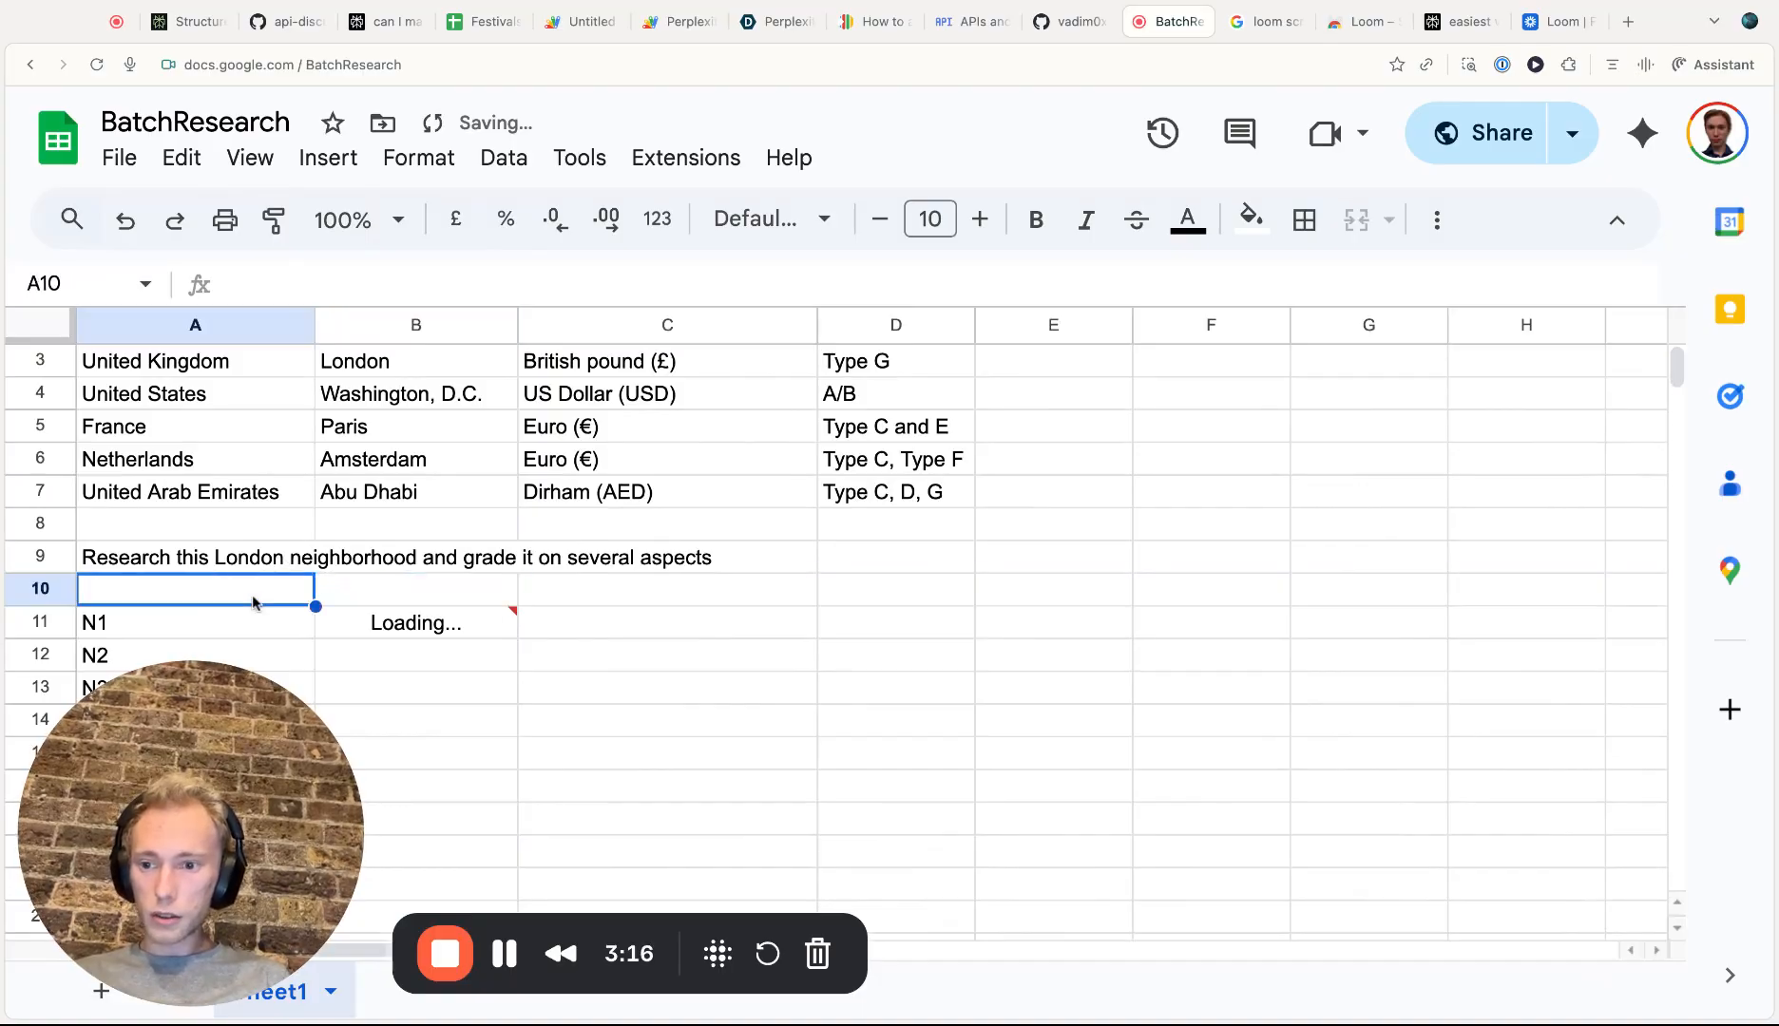
type("Neighborhood")
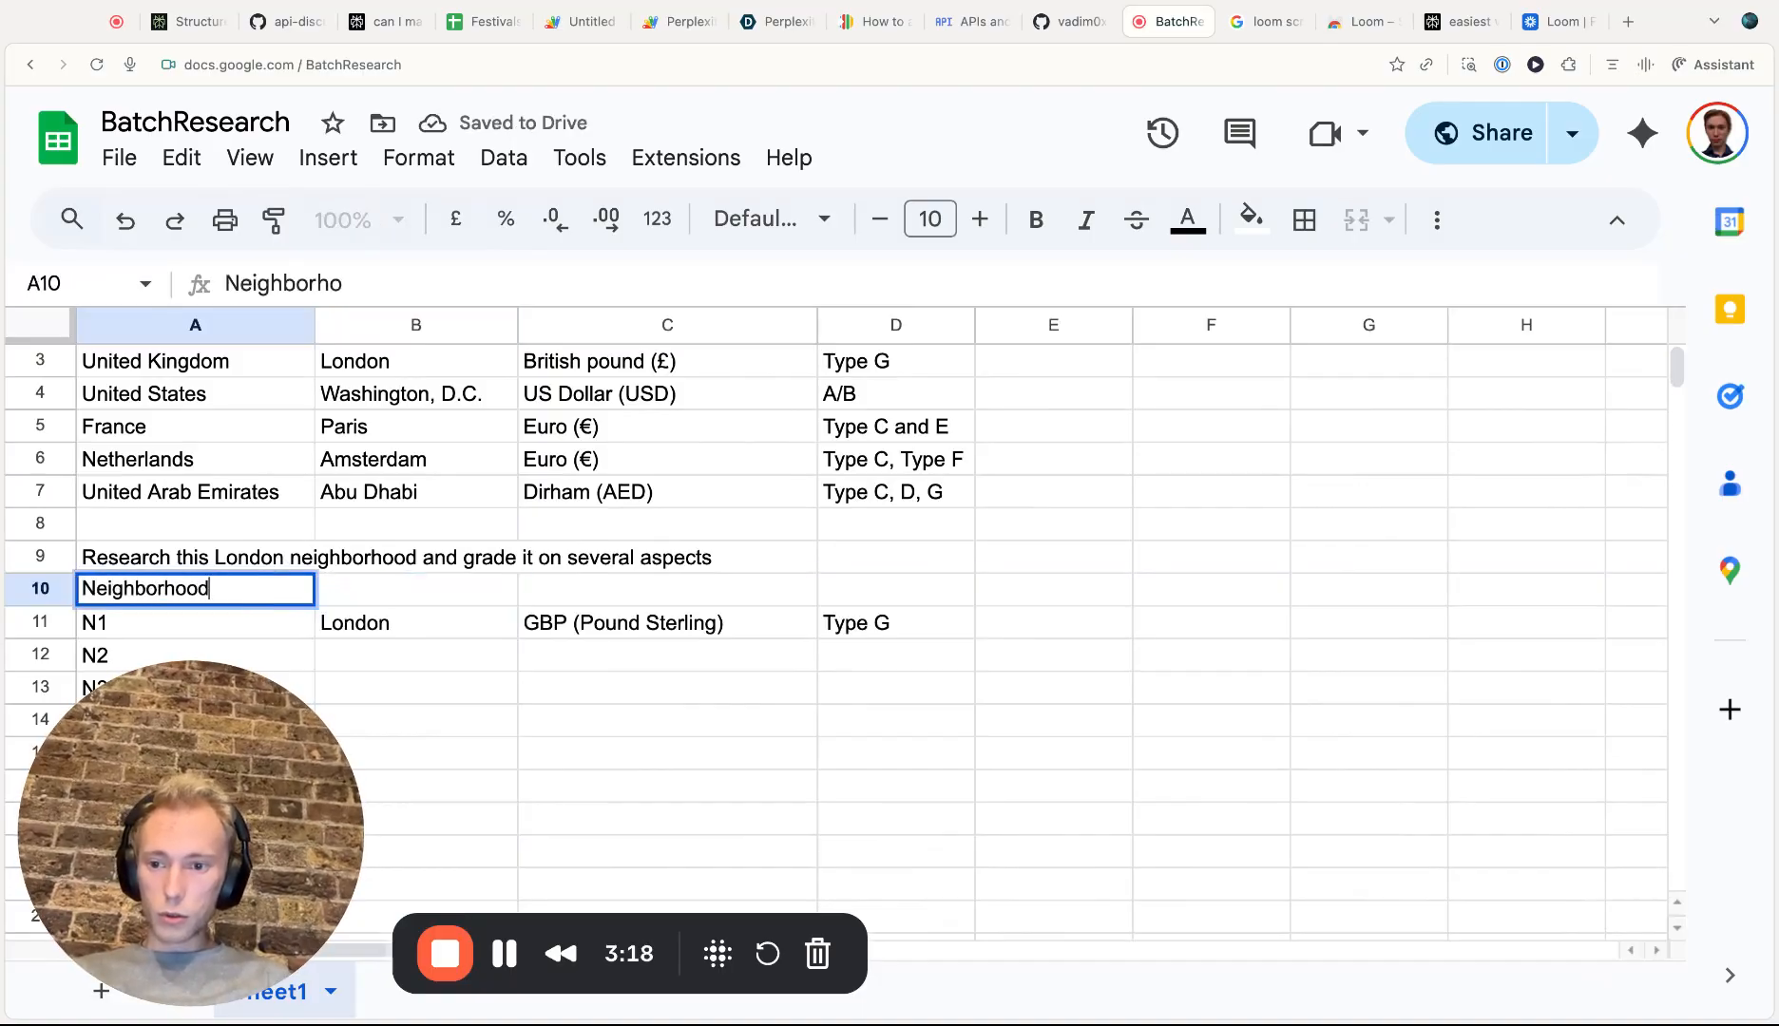
left_click(491, 597)
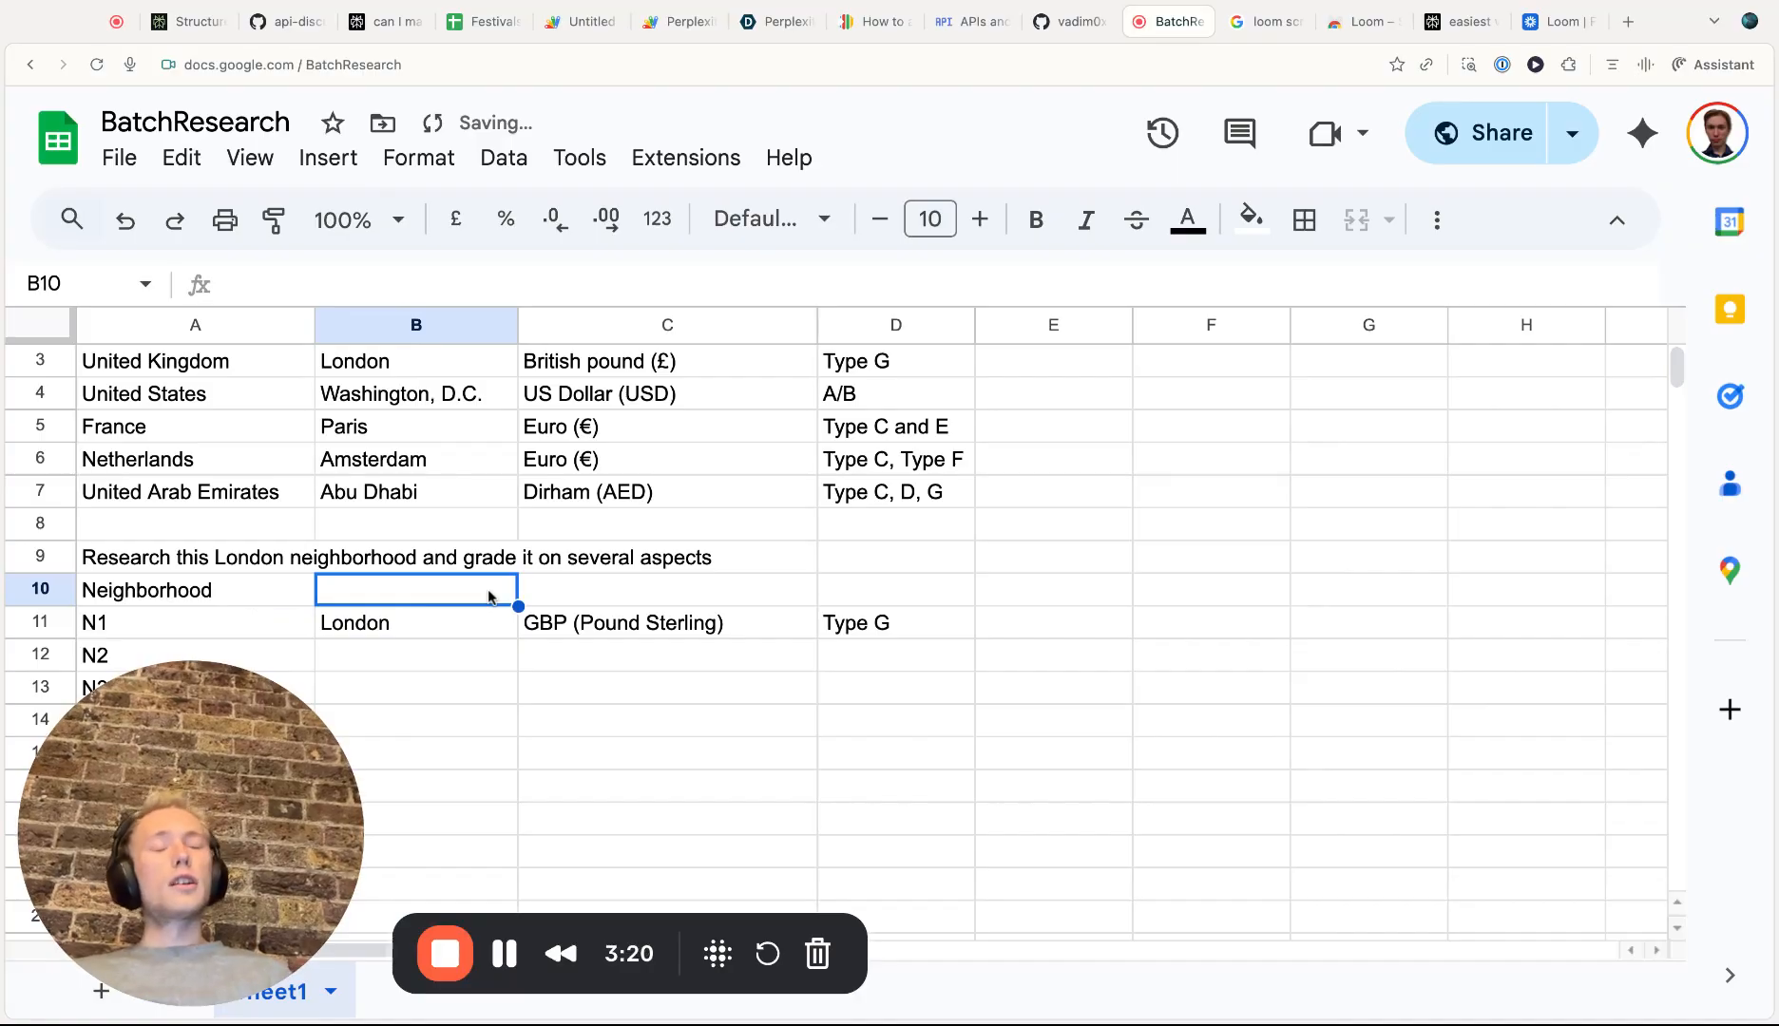
type("Transport")
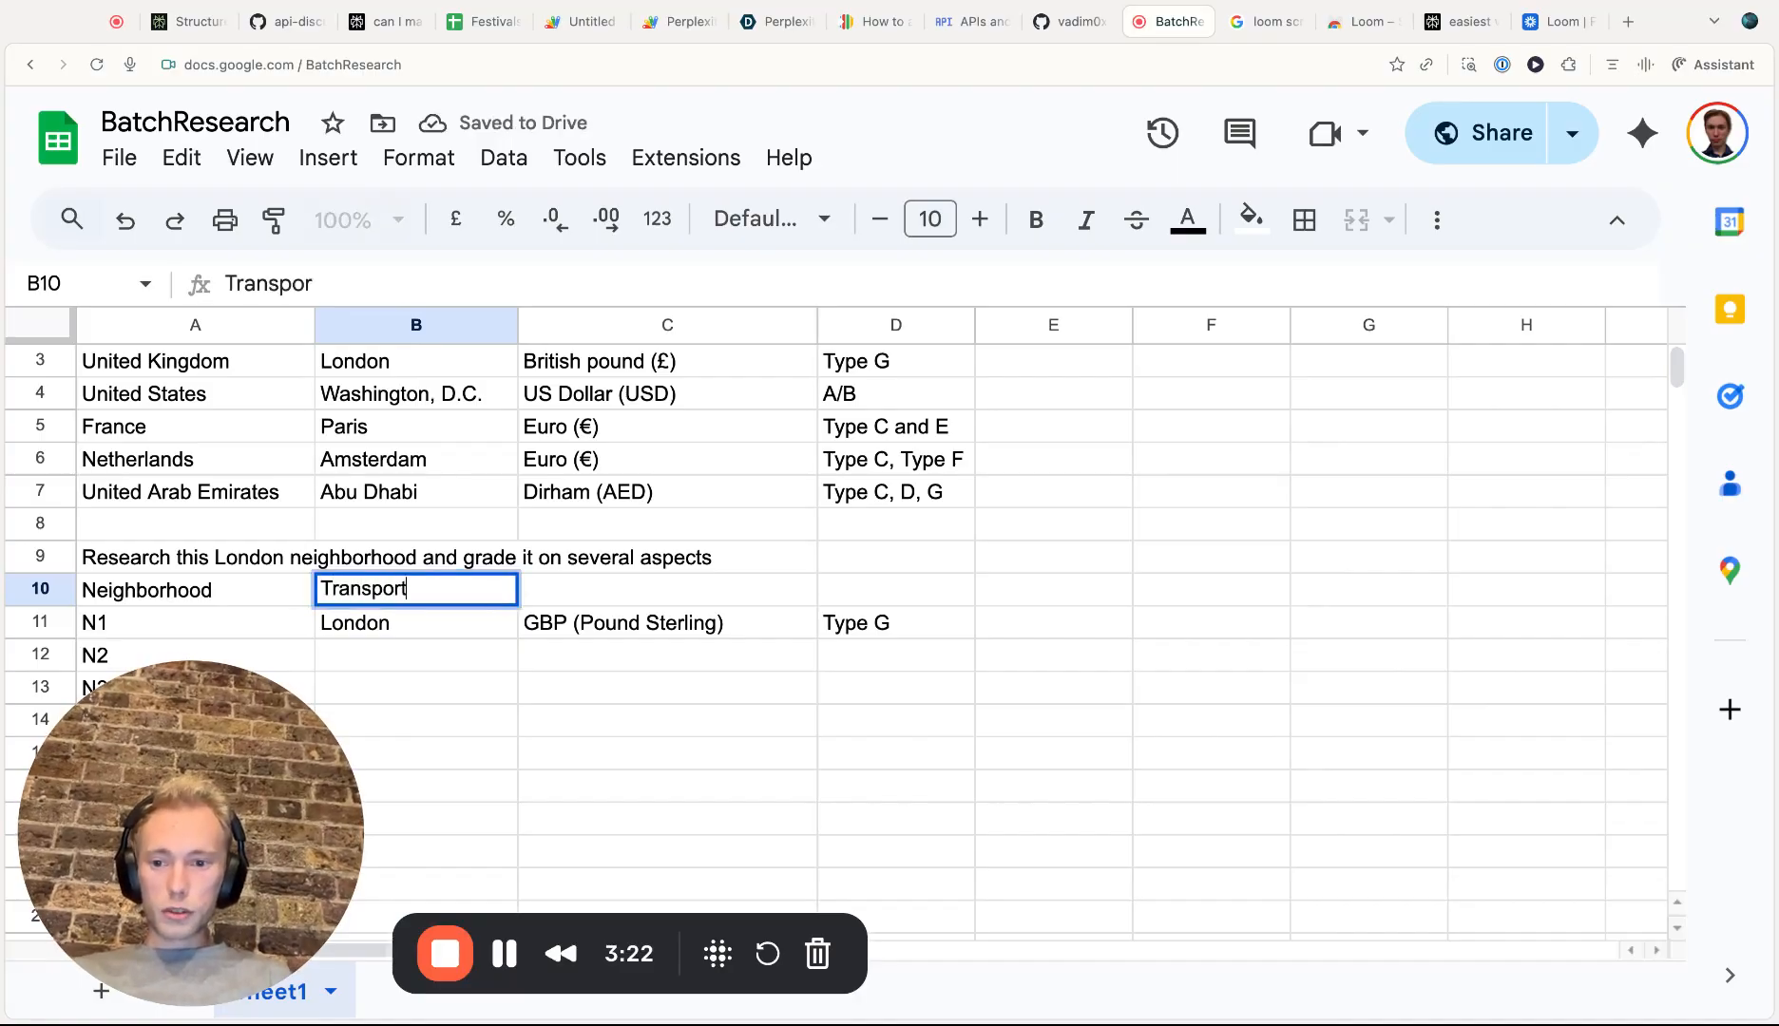
left_click(703, 587)
type("Parks")
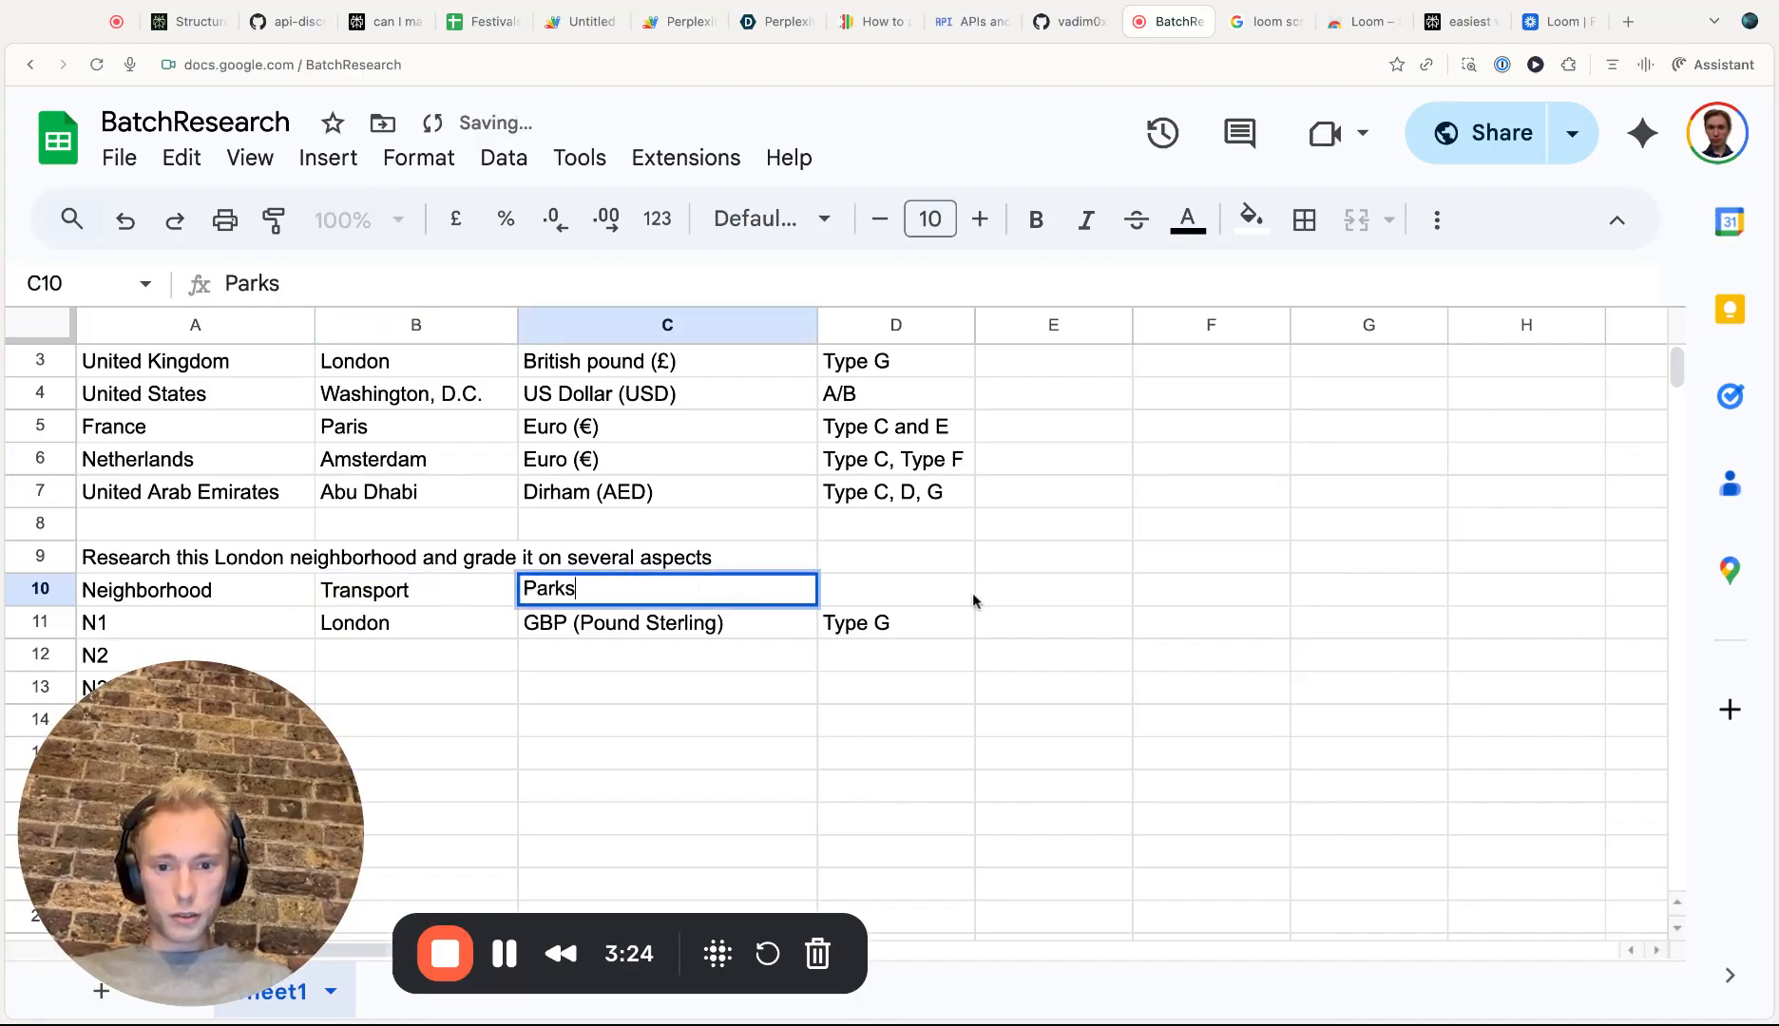
left_click(967, 596)
type("Safety")
left_click(1057, 588)
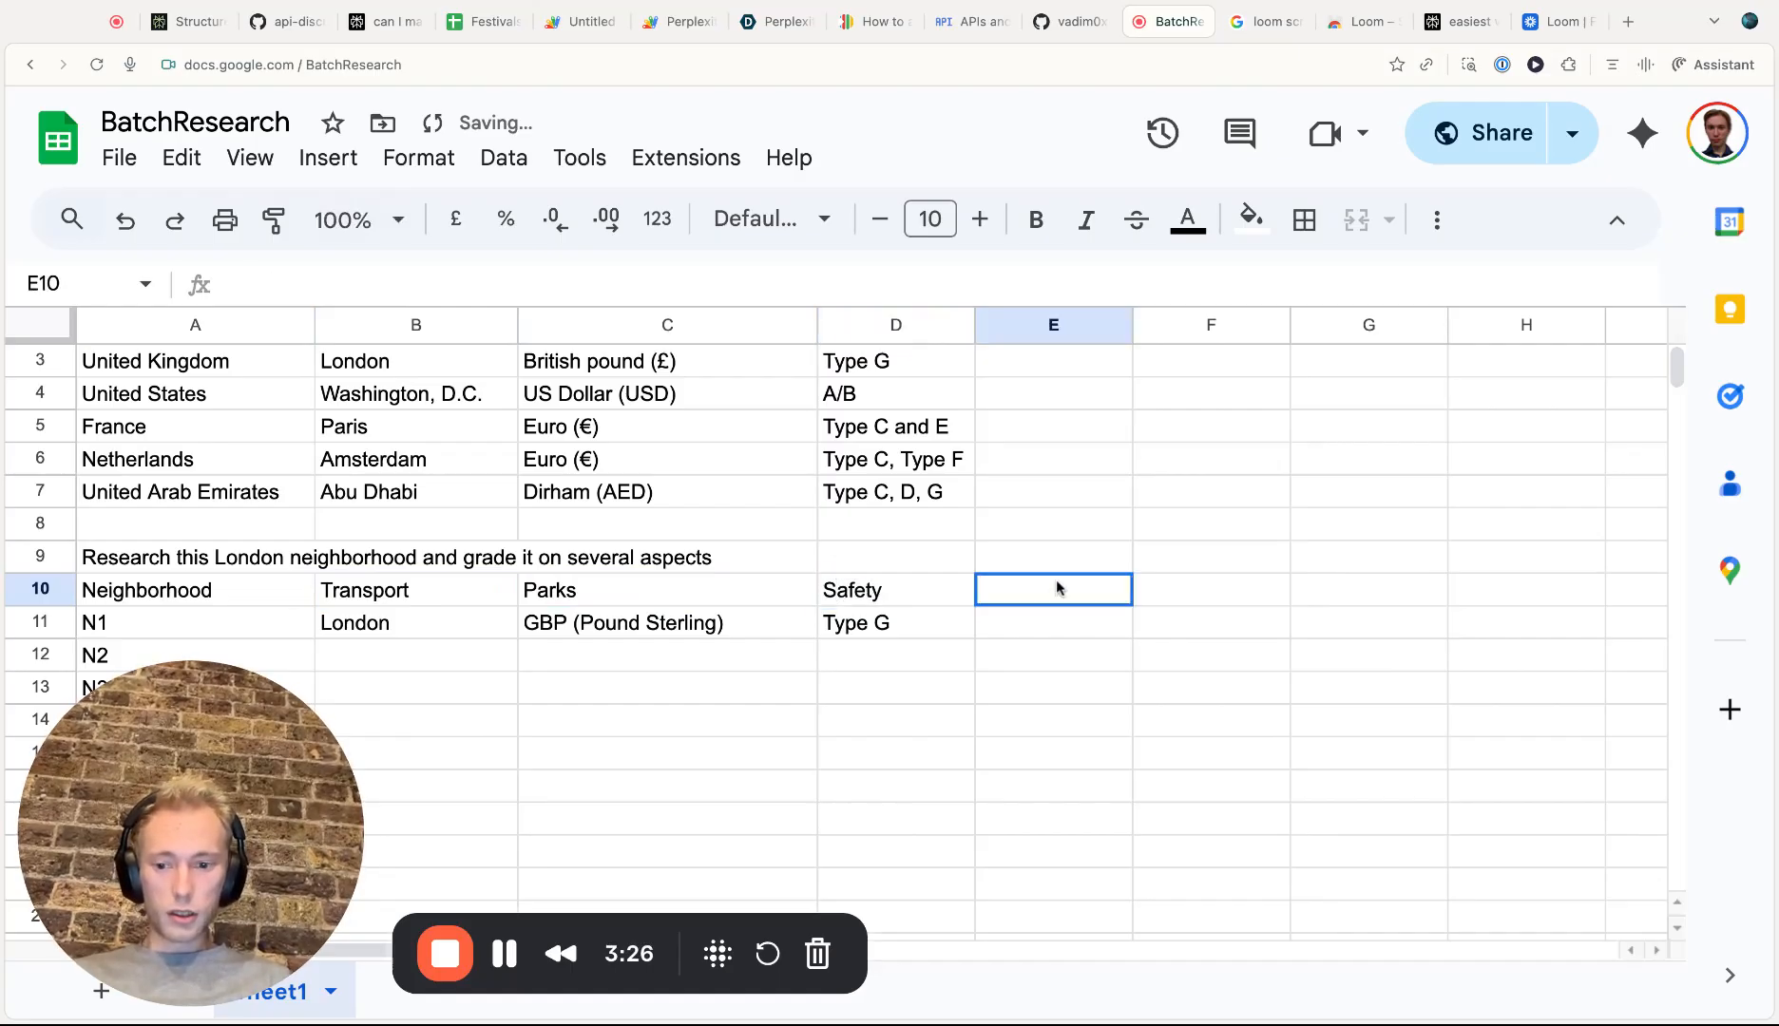
type("Fun")
left_click(853, 701)
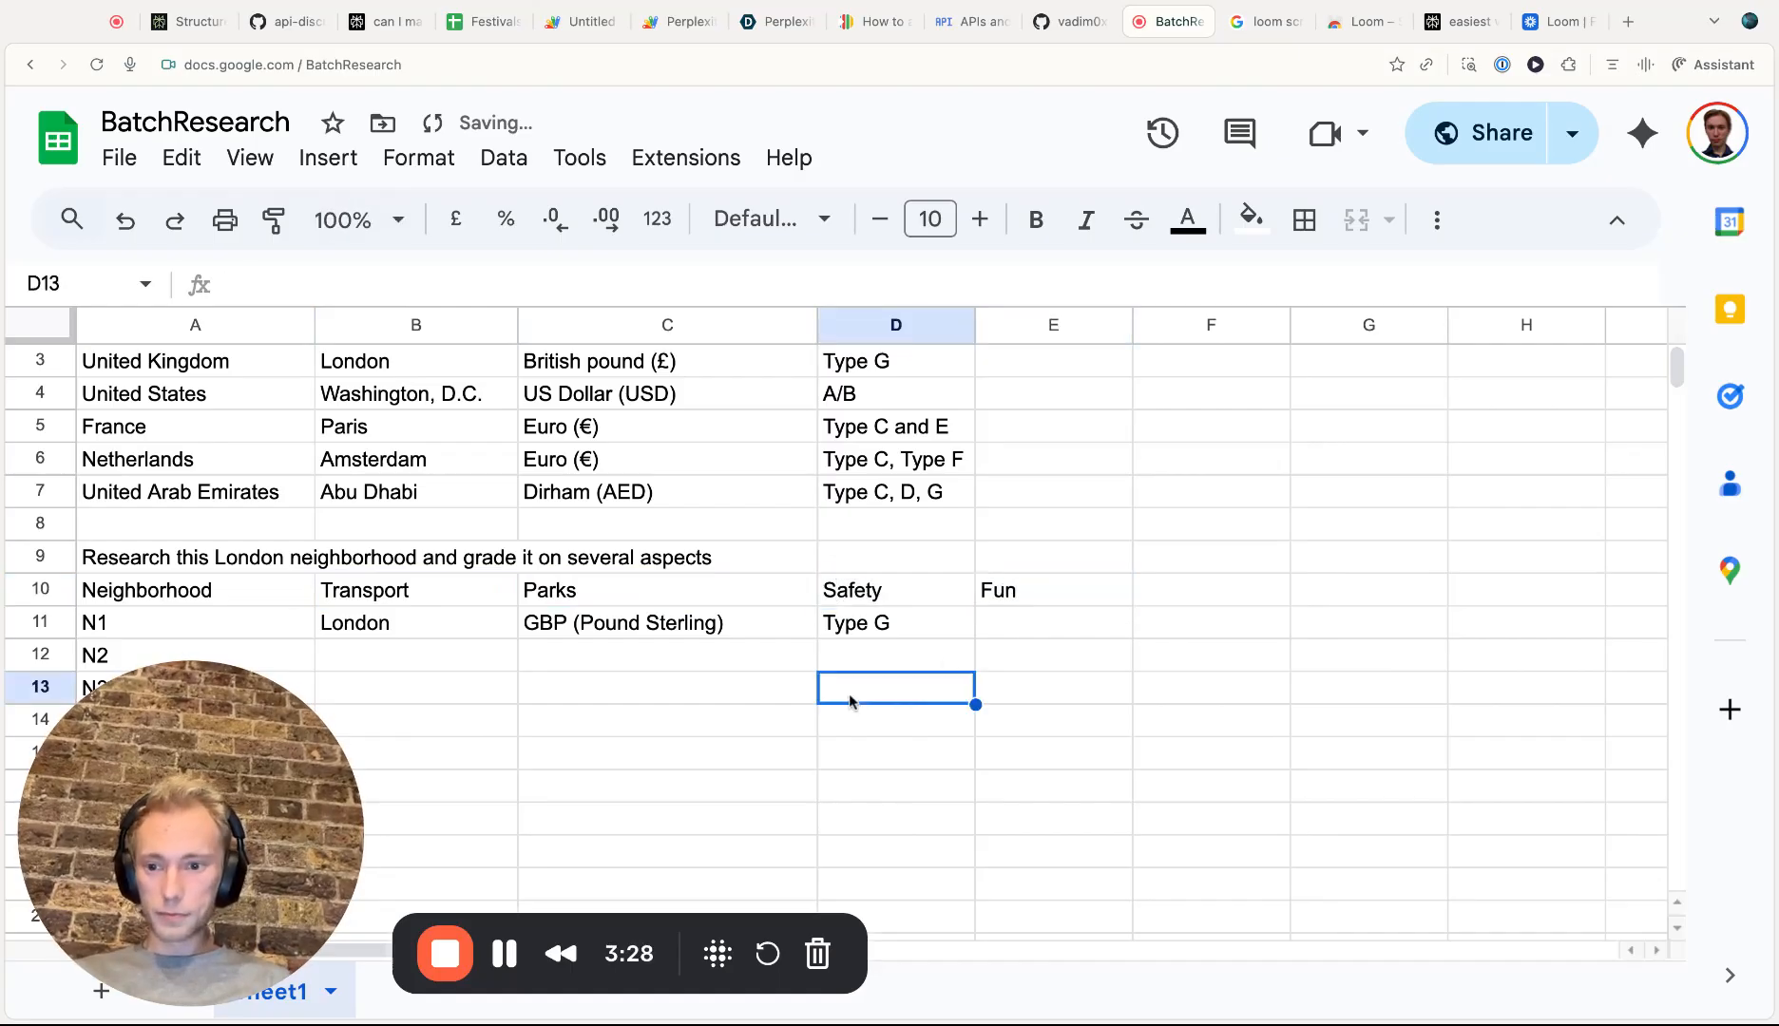
Change the last argument of B11's RESEARCH formula to the header range B$10:E$10
left_click(504, 619)
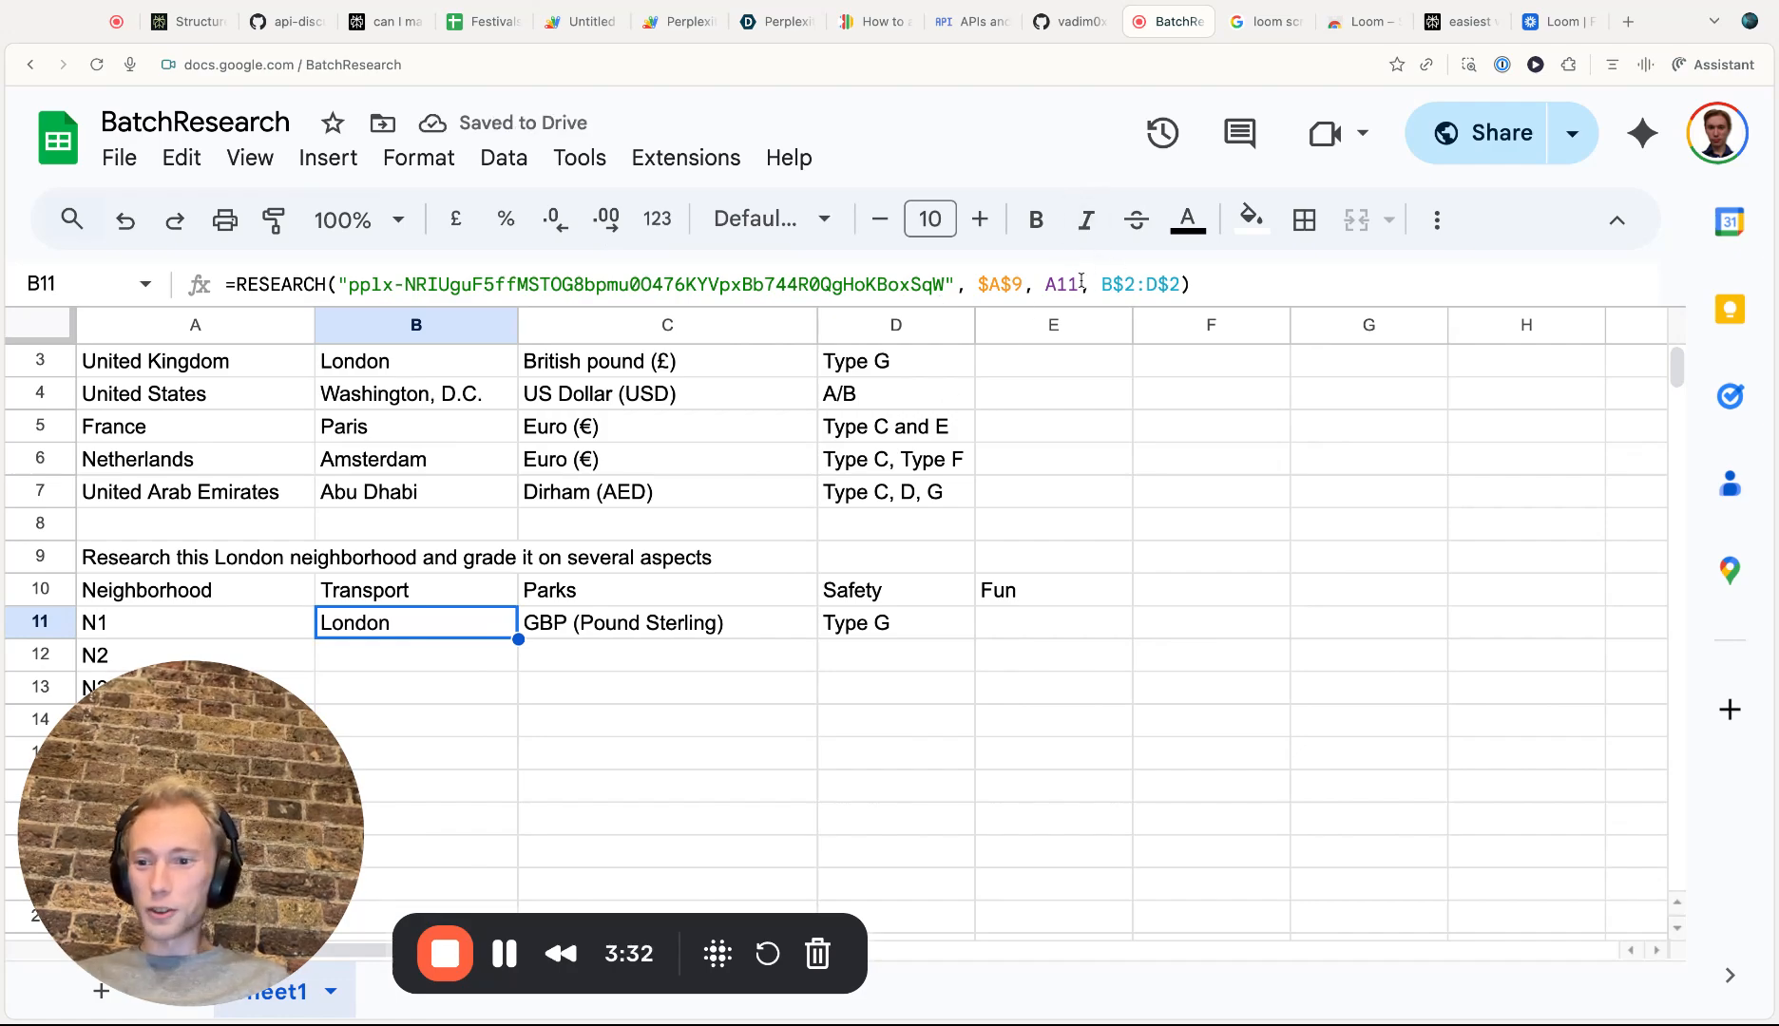
left_click(1146, 283)
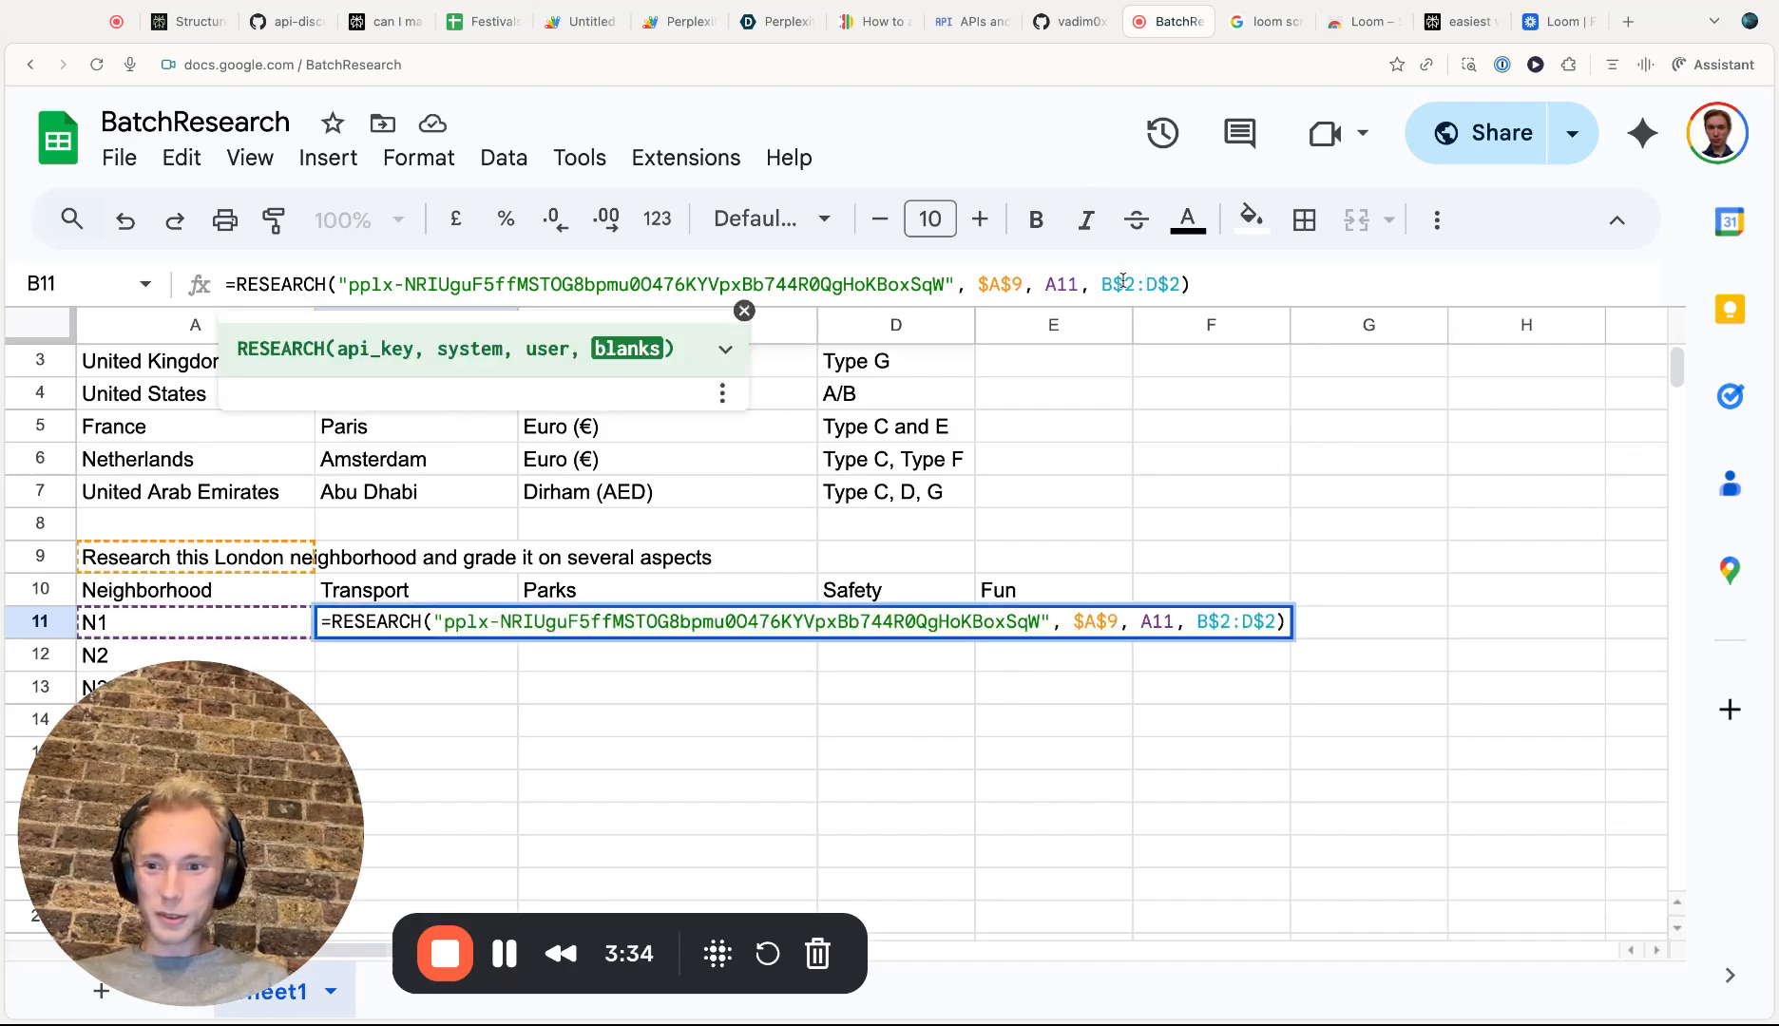
key("BackSpace")
type("10")
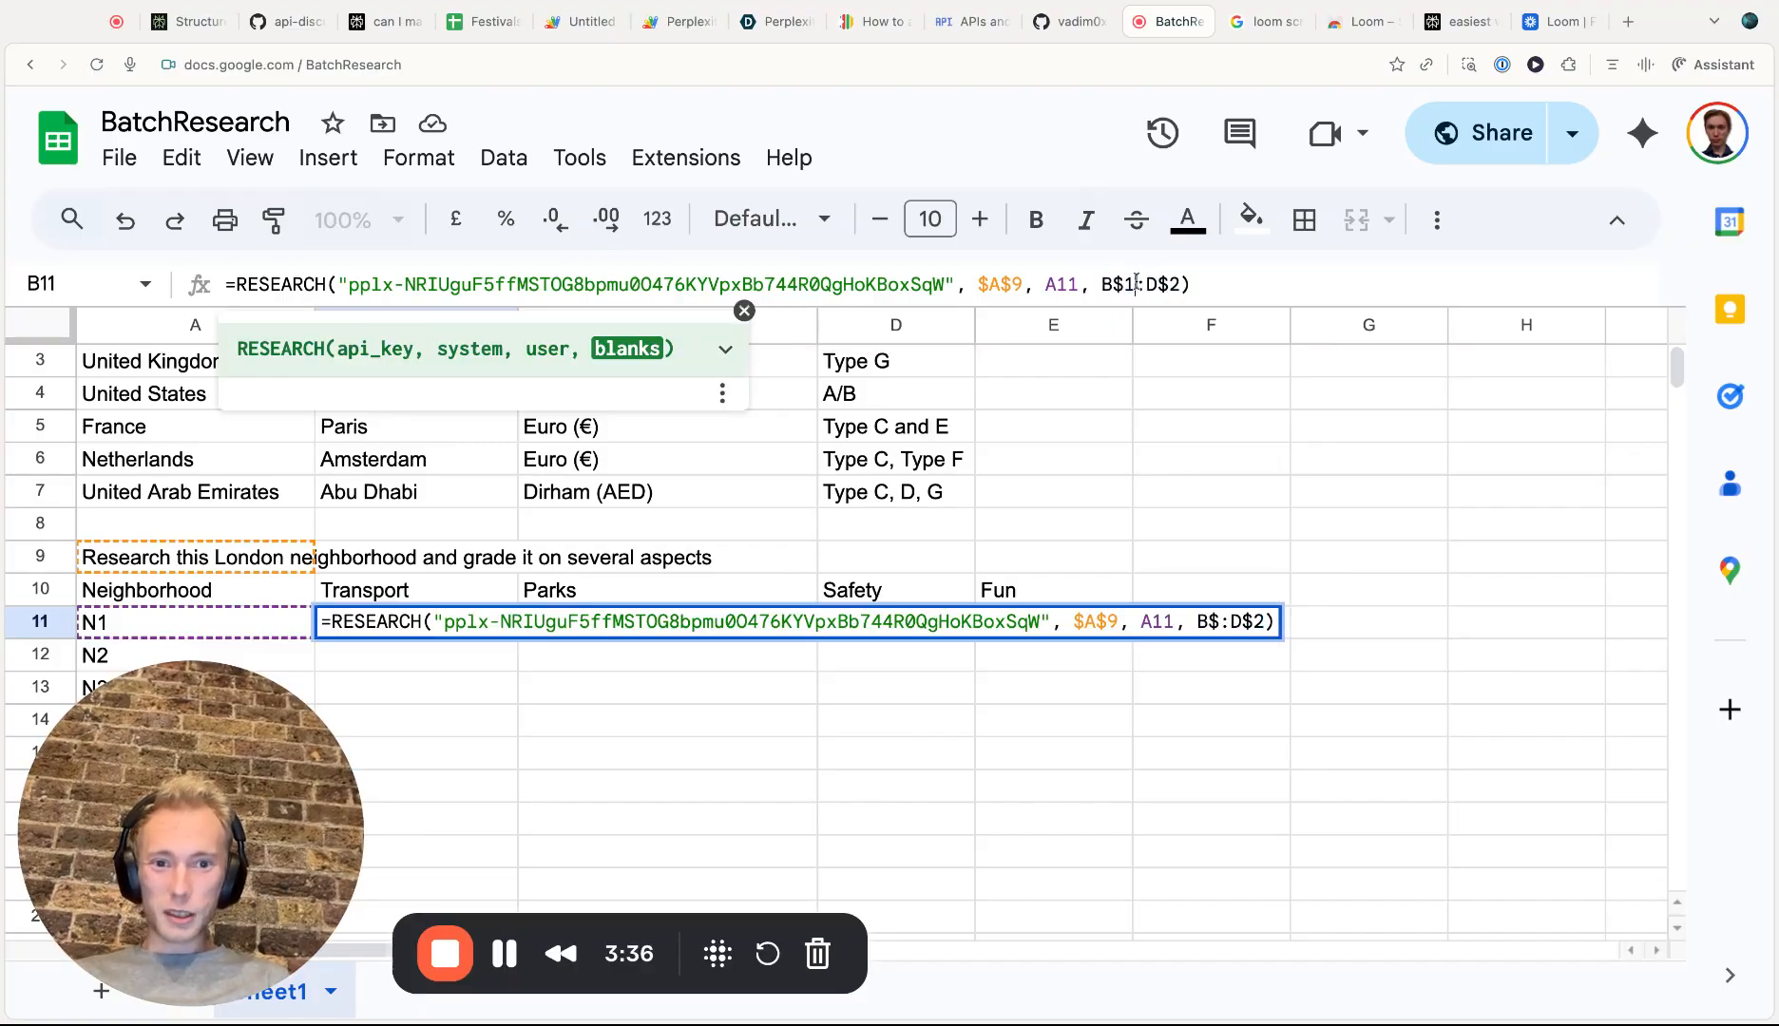
left_click(1192, 283)
key("BackSpace")
type("10")
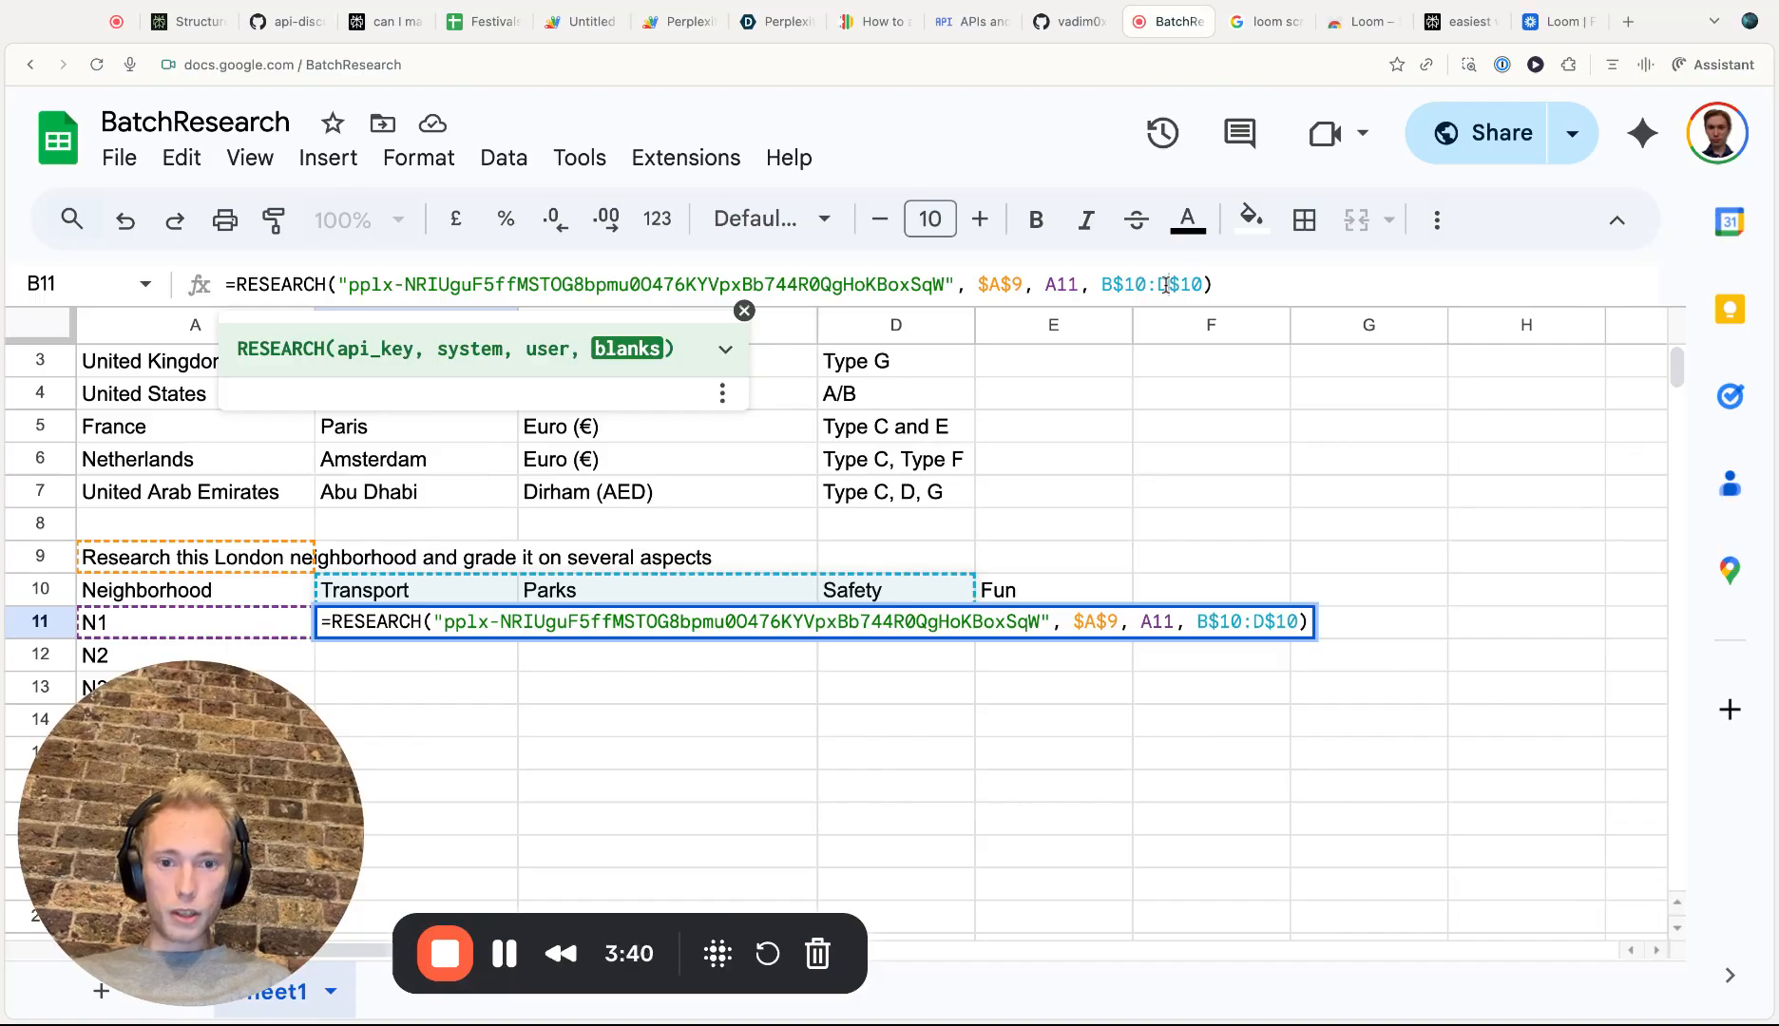
left_click(1166, 285)
key("BackSpace")
type("E")
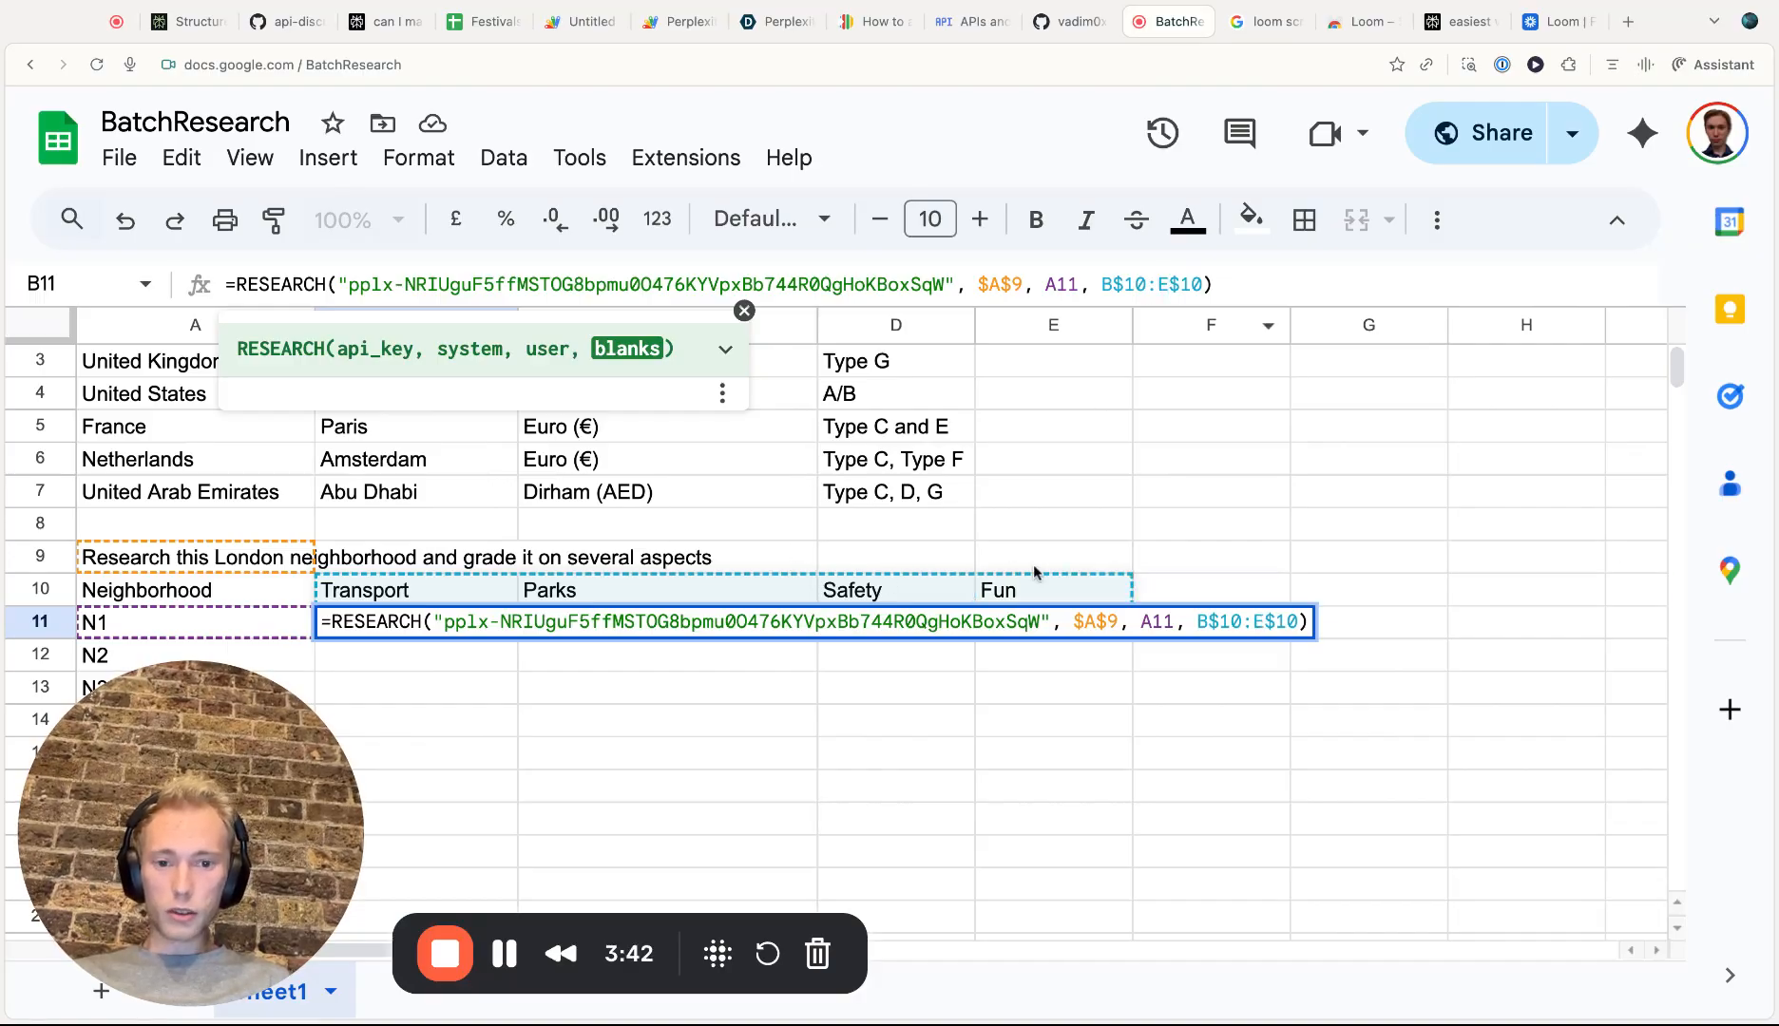
key("Return")
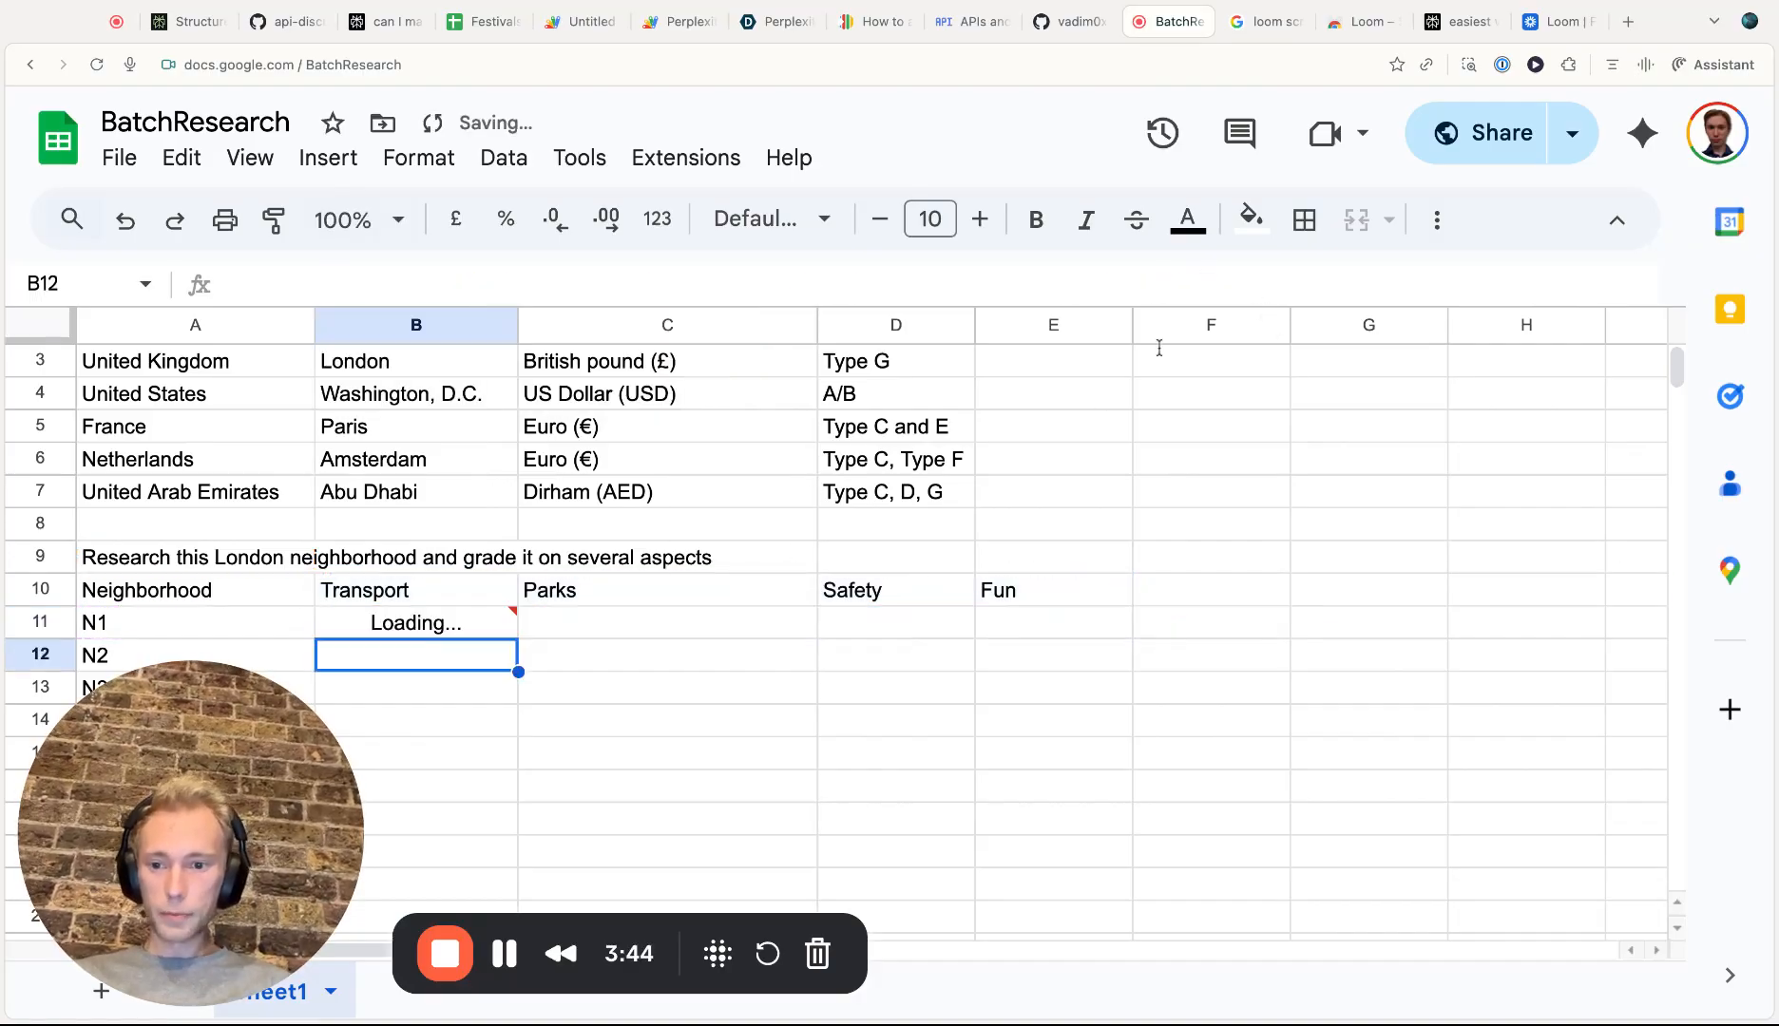
Fill B11's RESEARCH formula down to B14
scroll(890, 568, "down", 1)
scroll(891, 568, "down", 2)
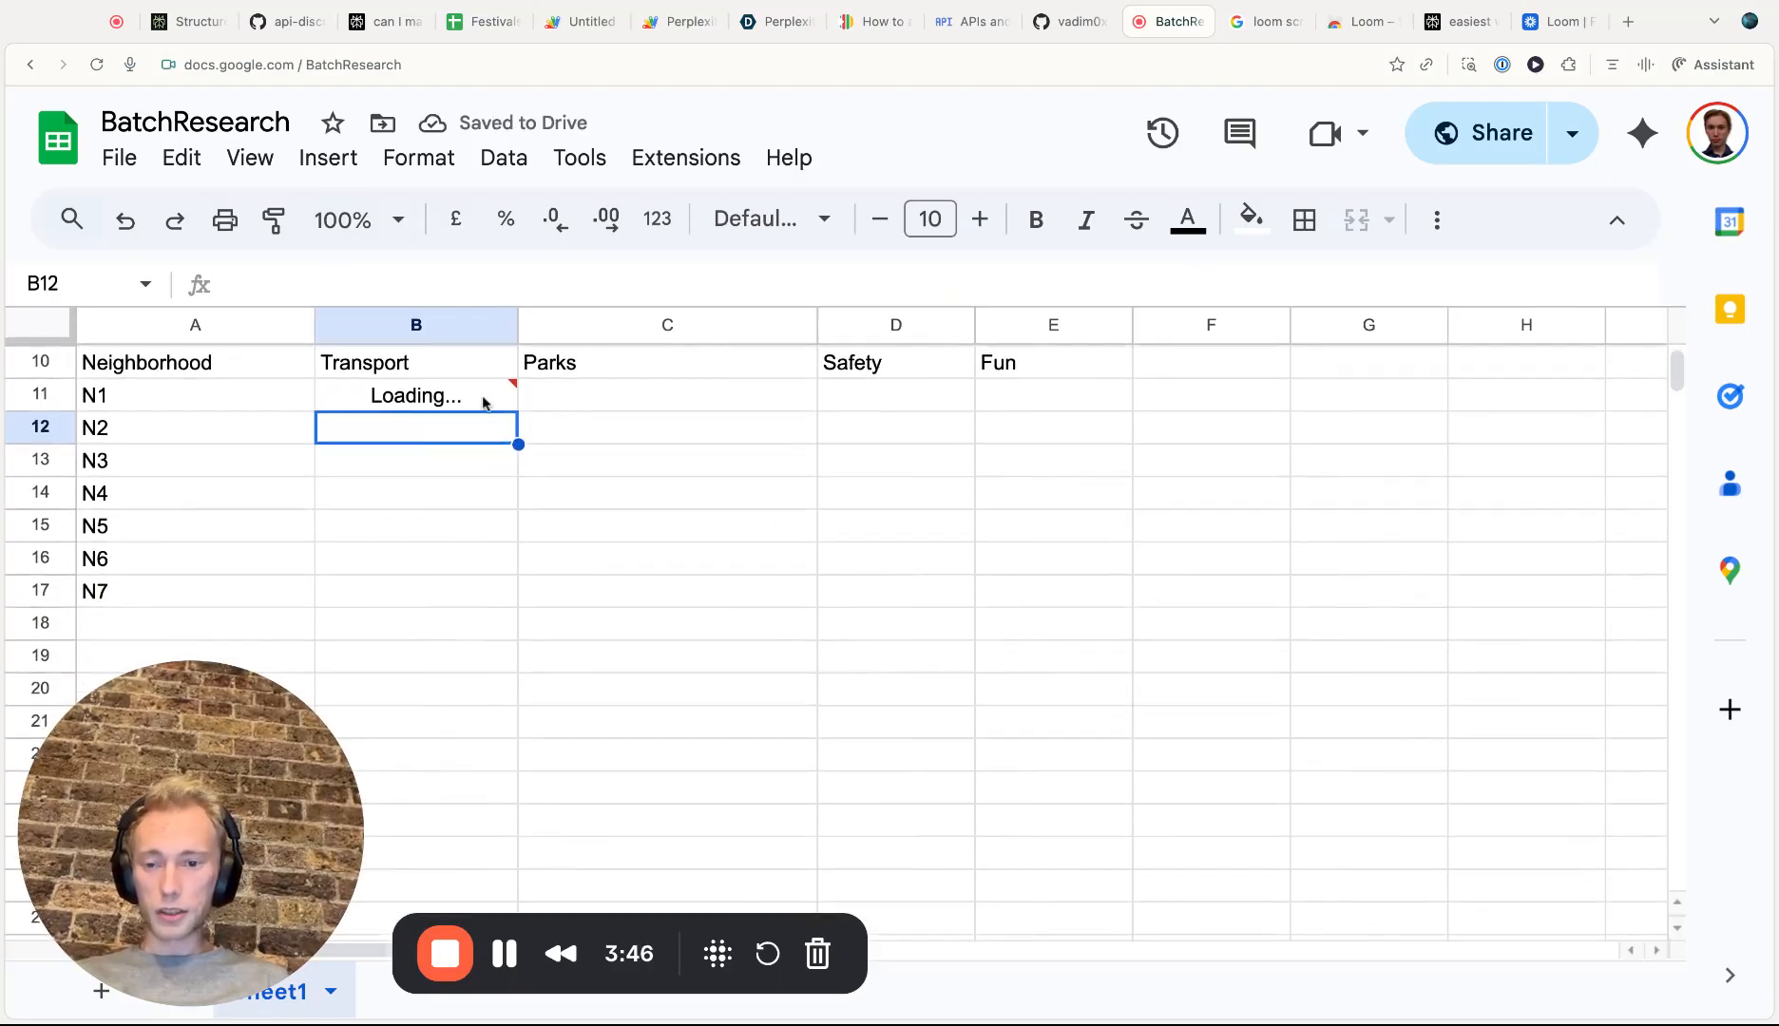
left_click(482, 402)
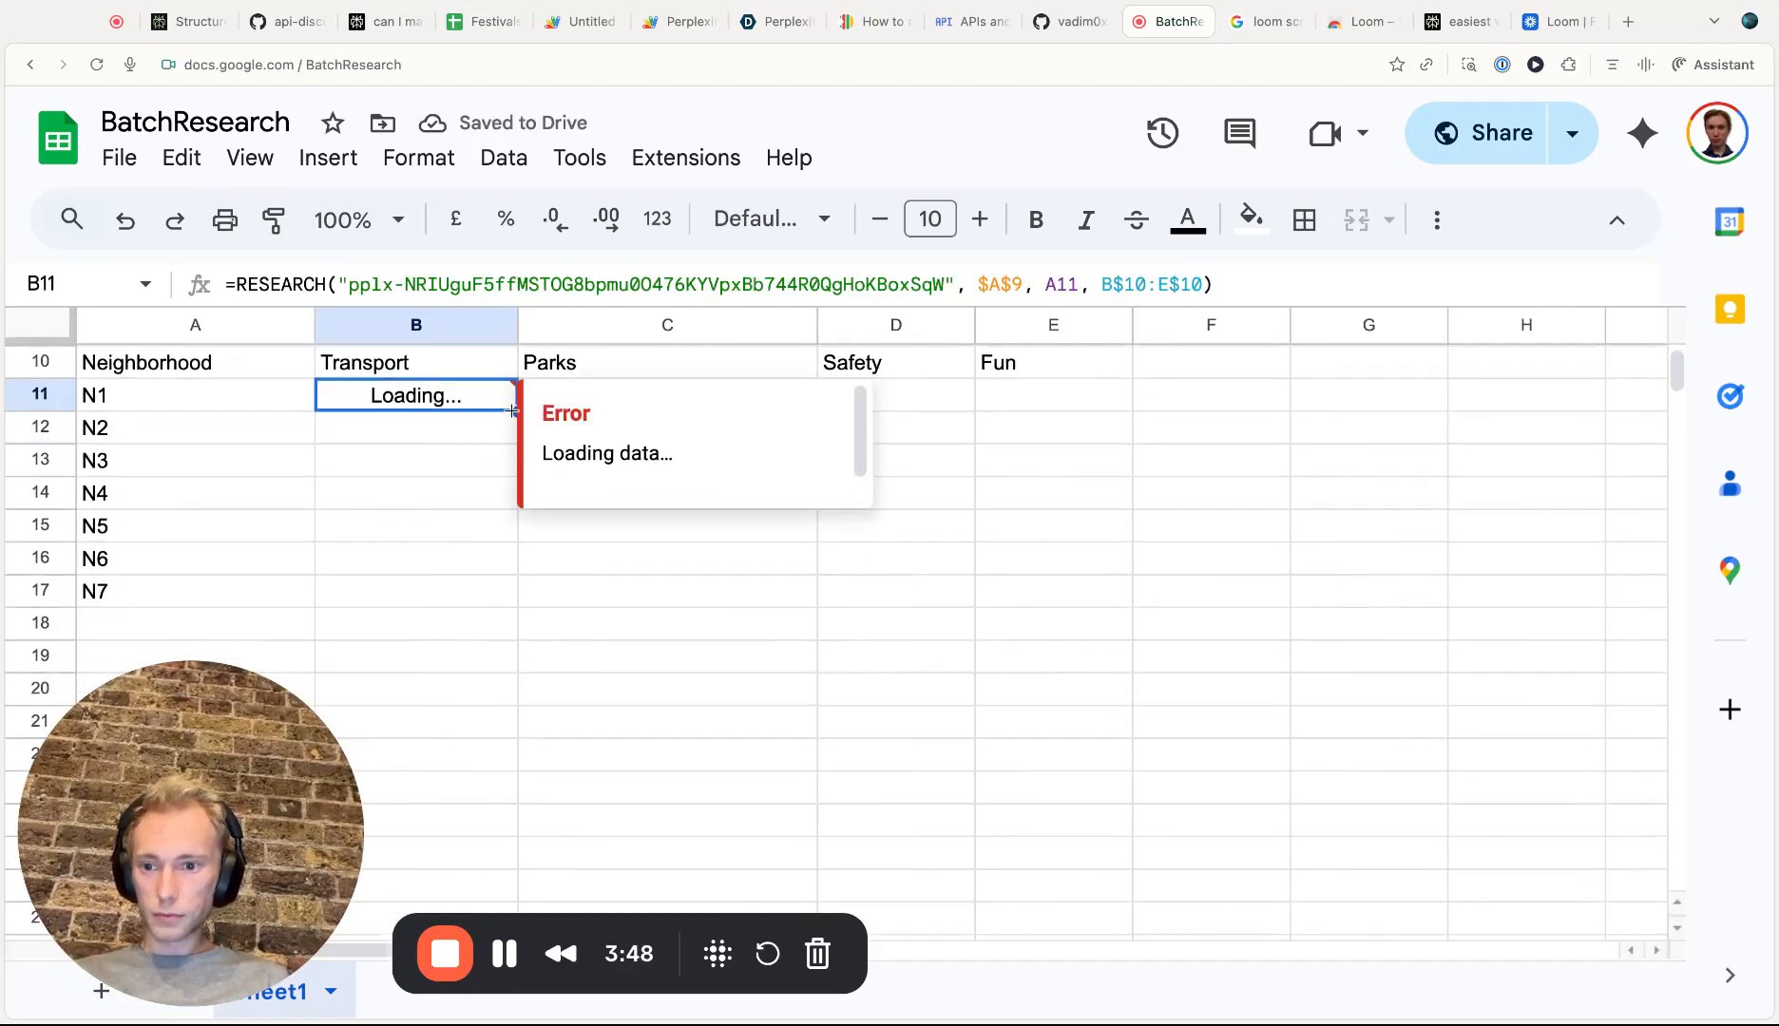
double_click(514, 411)
left_click_drag(514, 411, 524, 500)
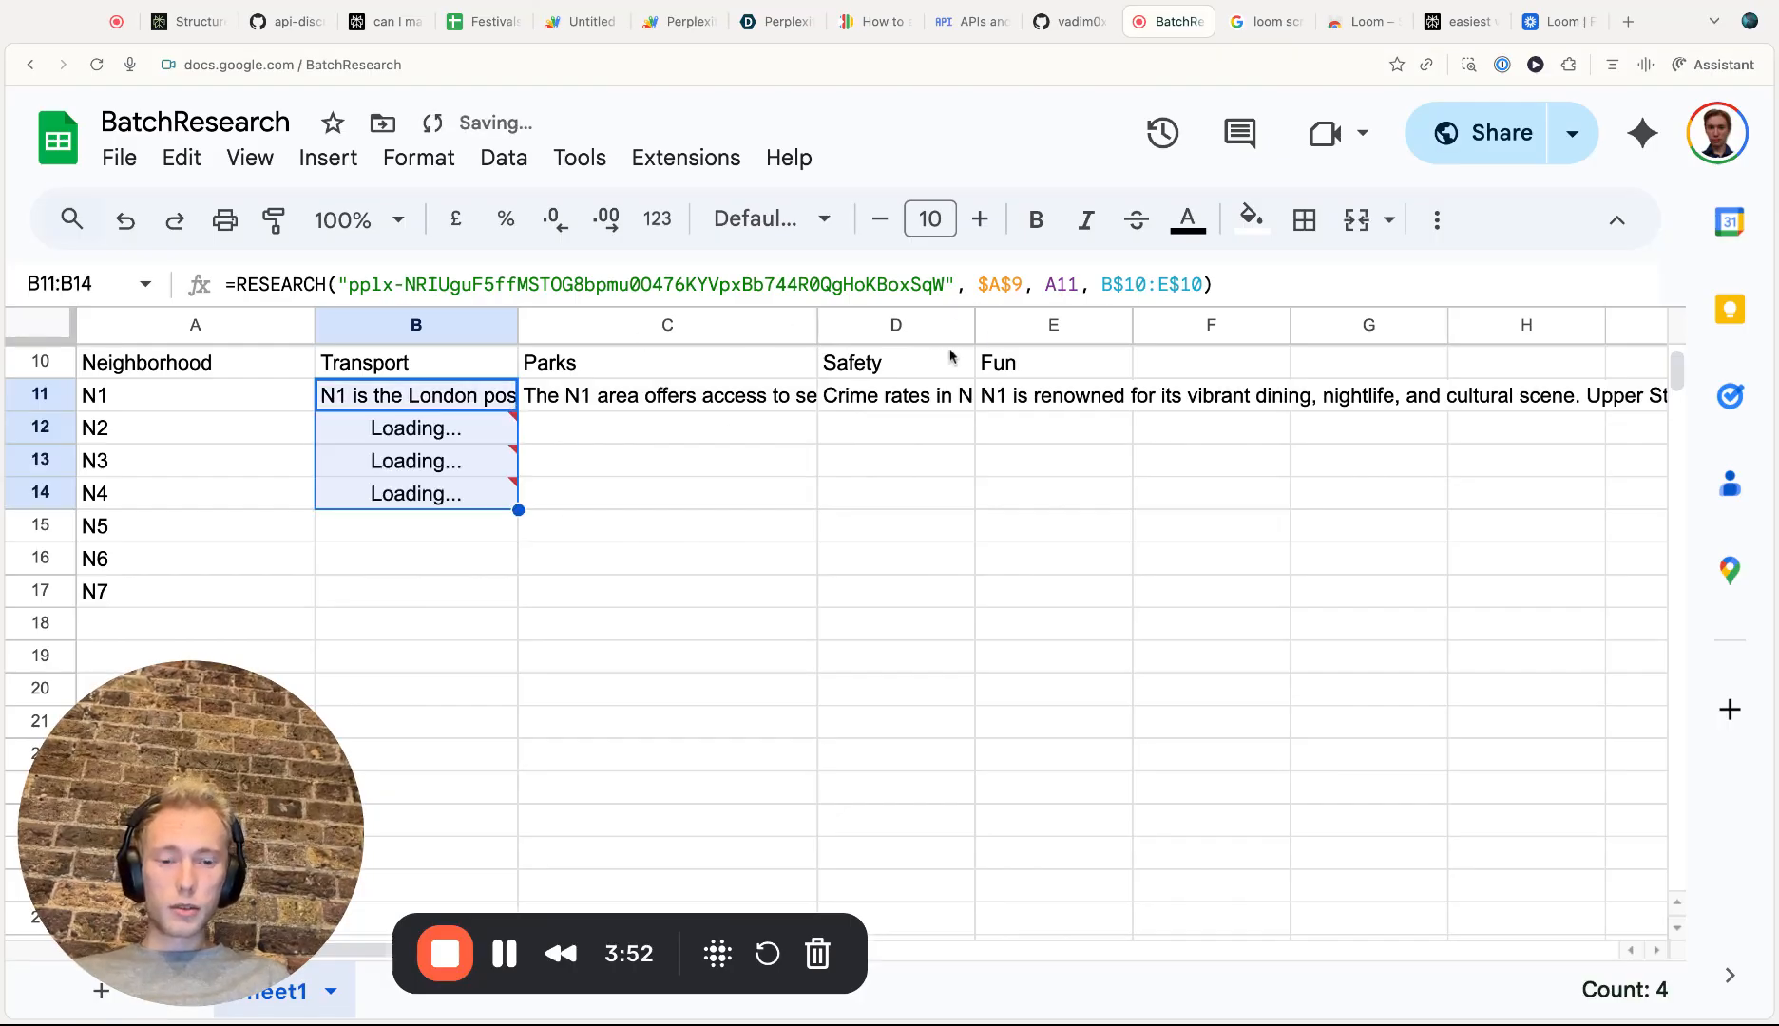
Autofit column B's width and fill the formula from B14 down to B17
double_click(521, 321)
scroll(623, 426, "down", 1)
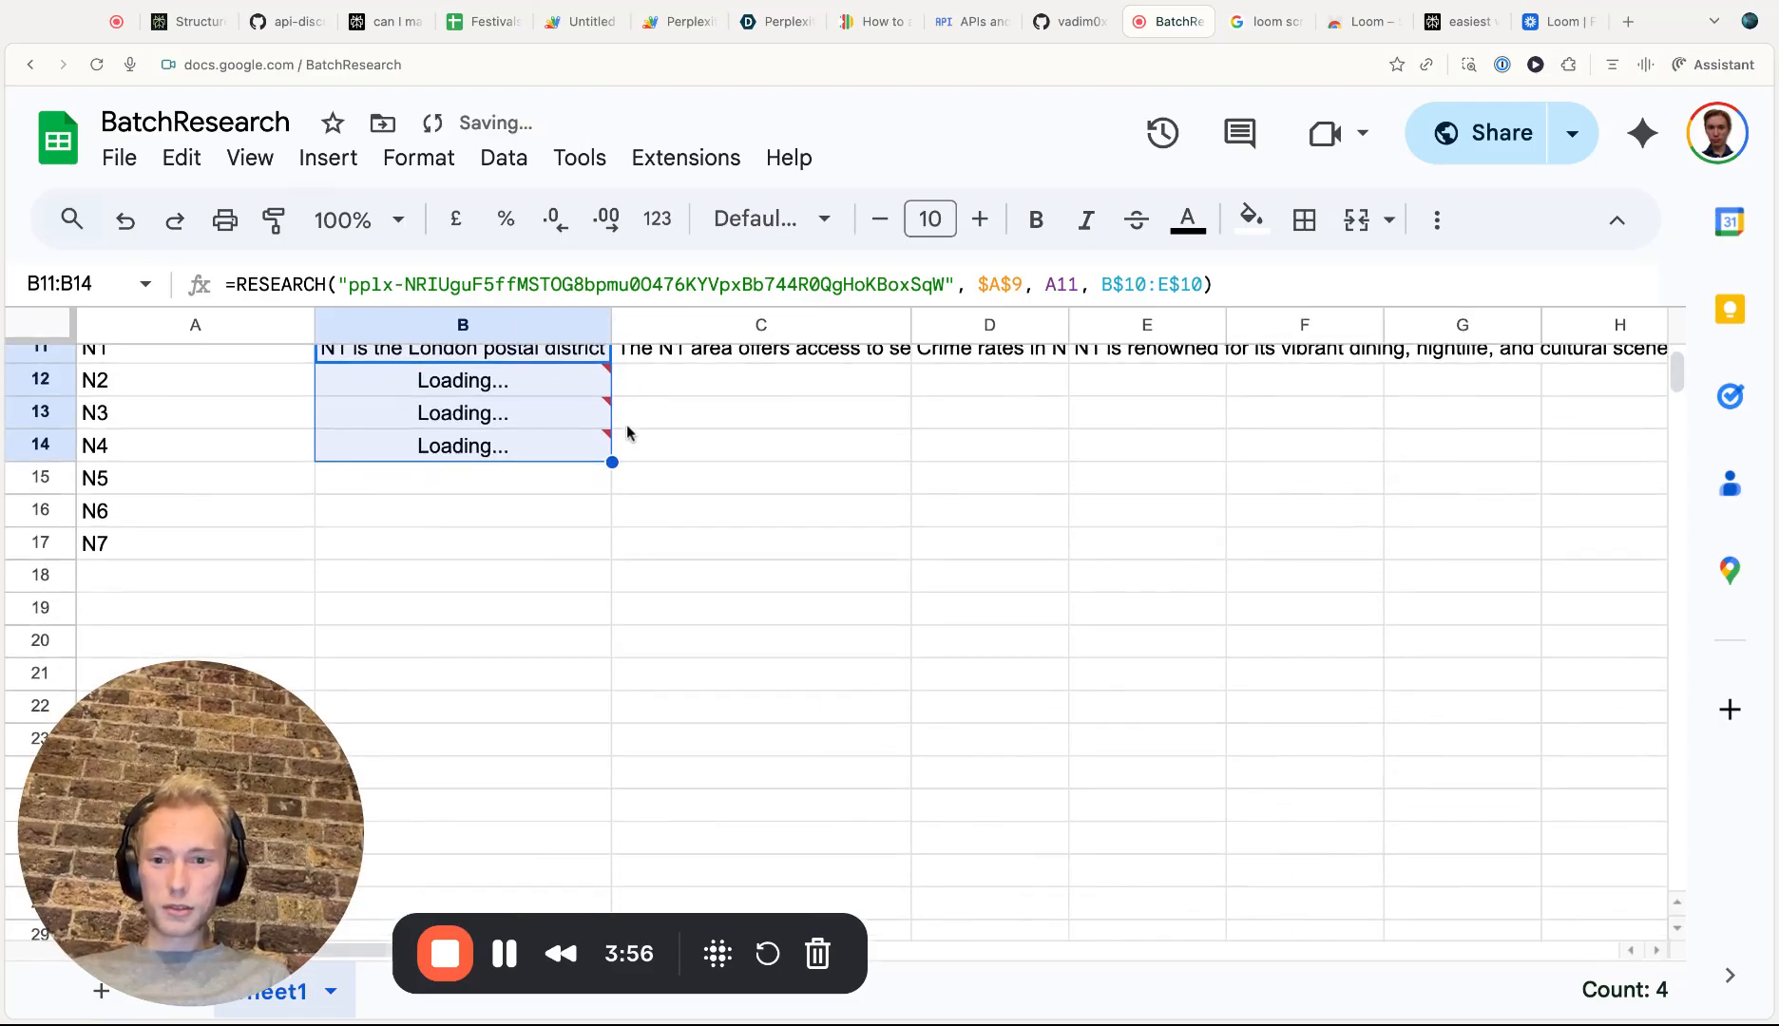
scroll(619, 465, "up", 1)
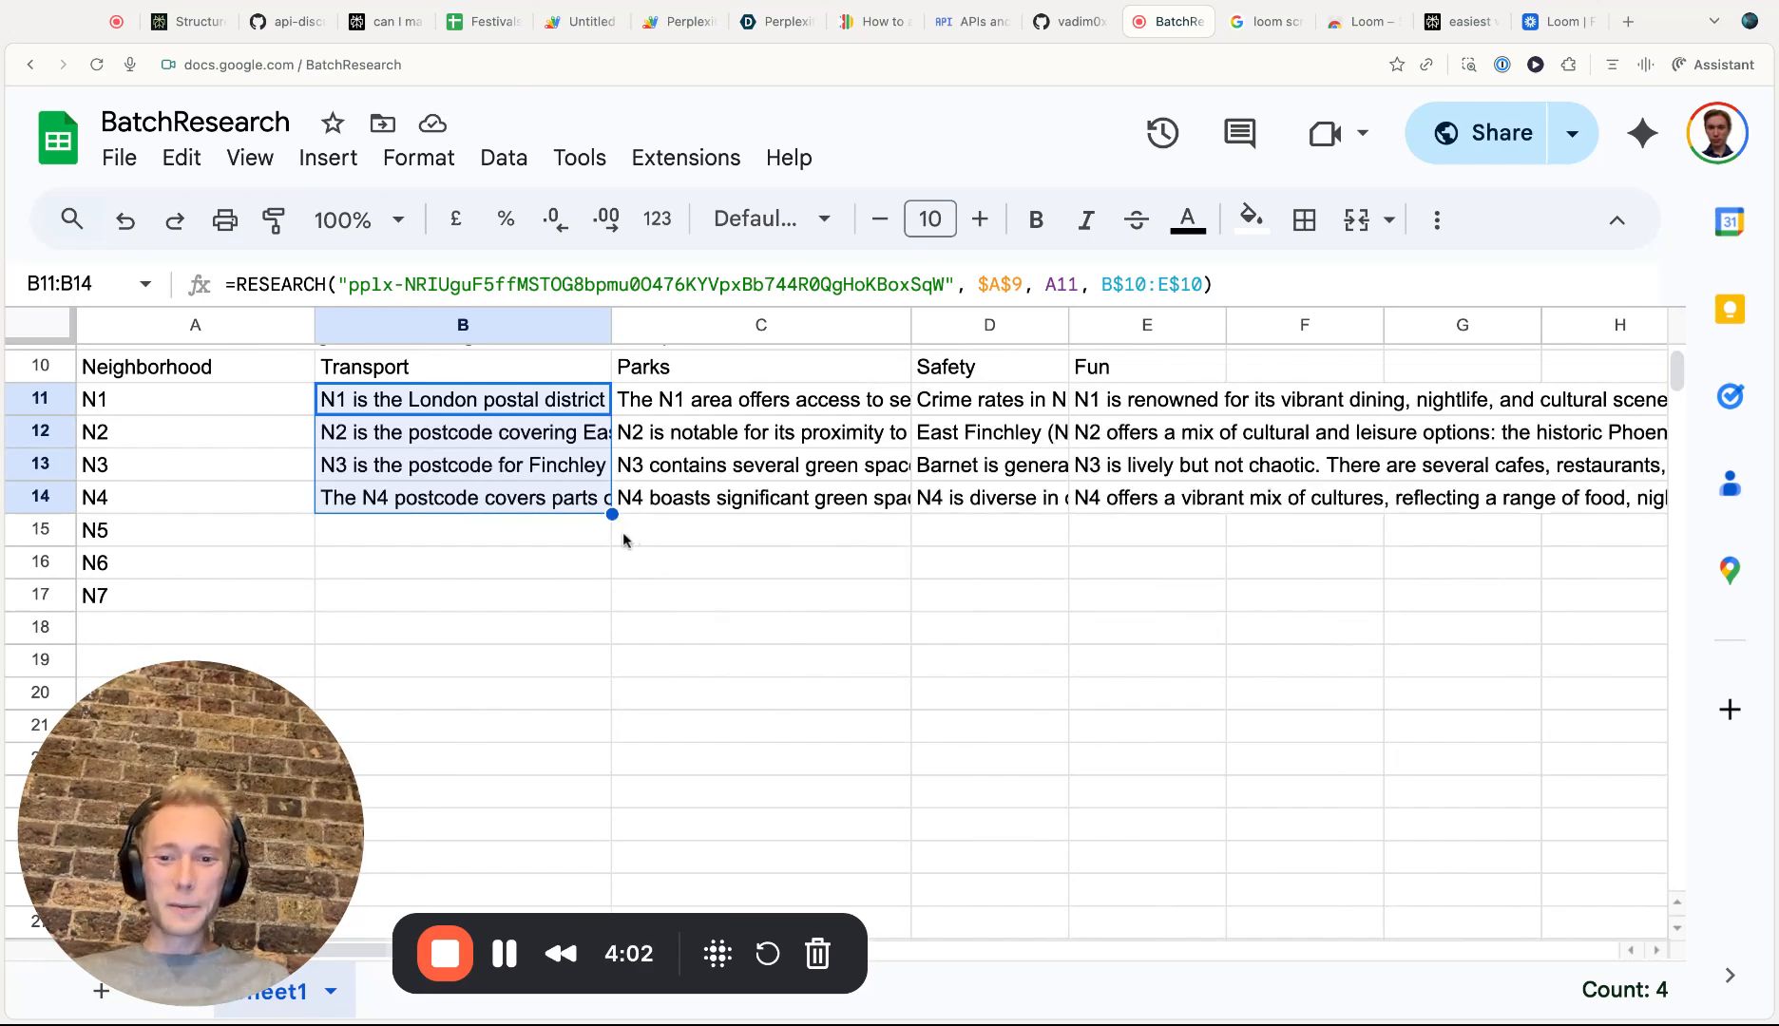
left_click(575, 501)
left_click_drag(612, 514, 604, 588)
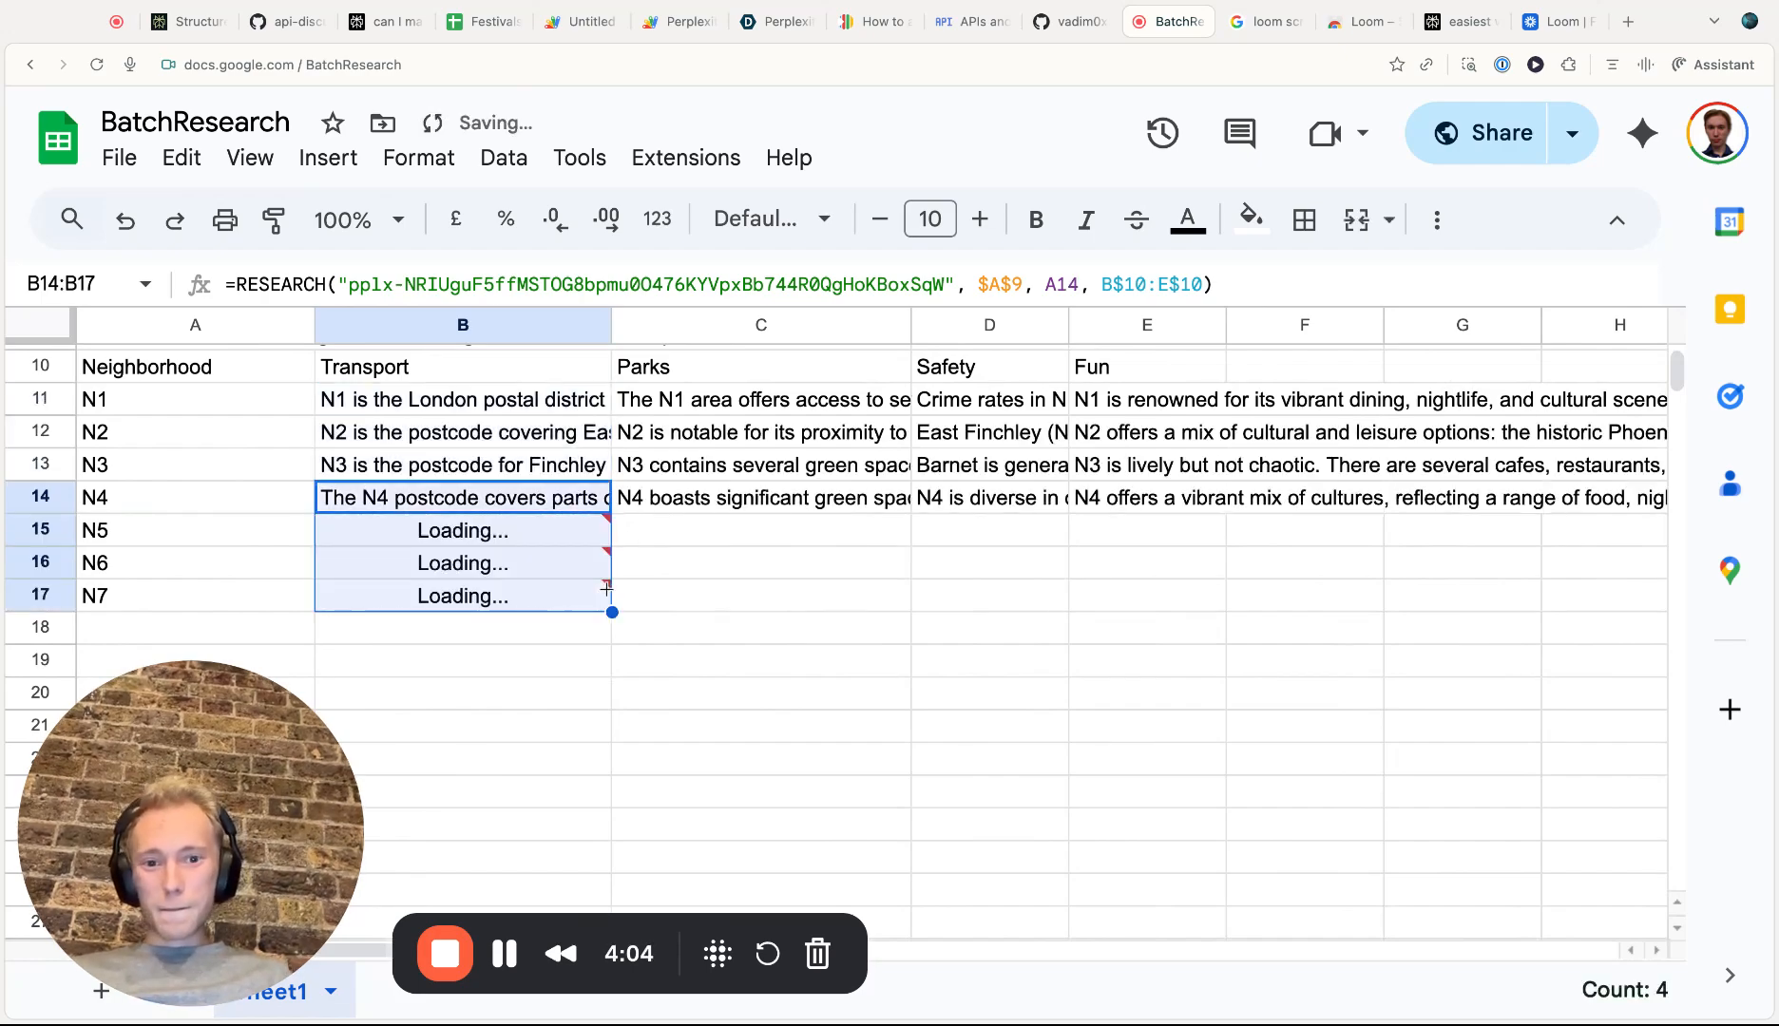
Widen the Transport column B by about 90 pixels
left_click(607, 324)
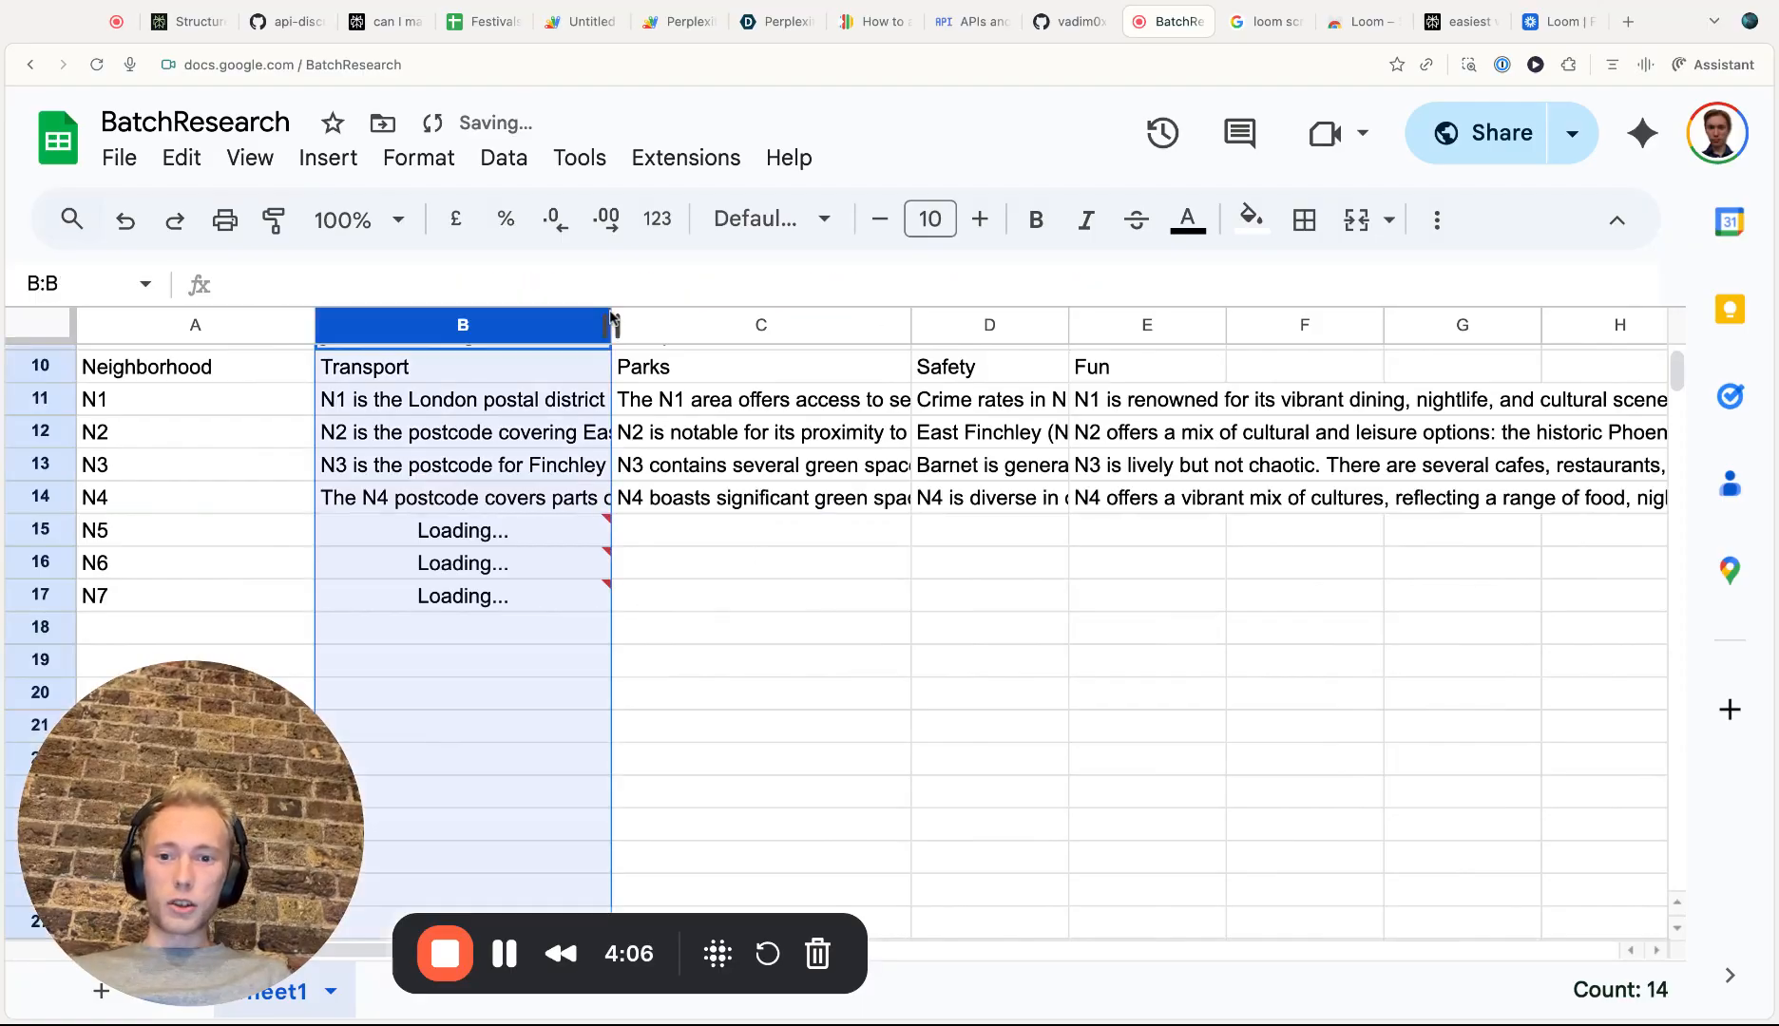
scroll(698, 492, "up", 2)
left_click(278, 387)
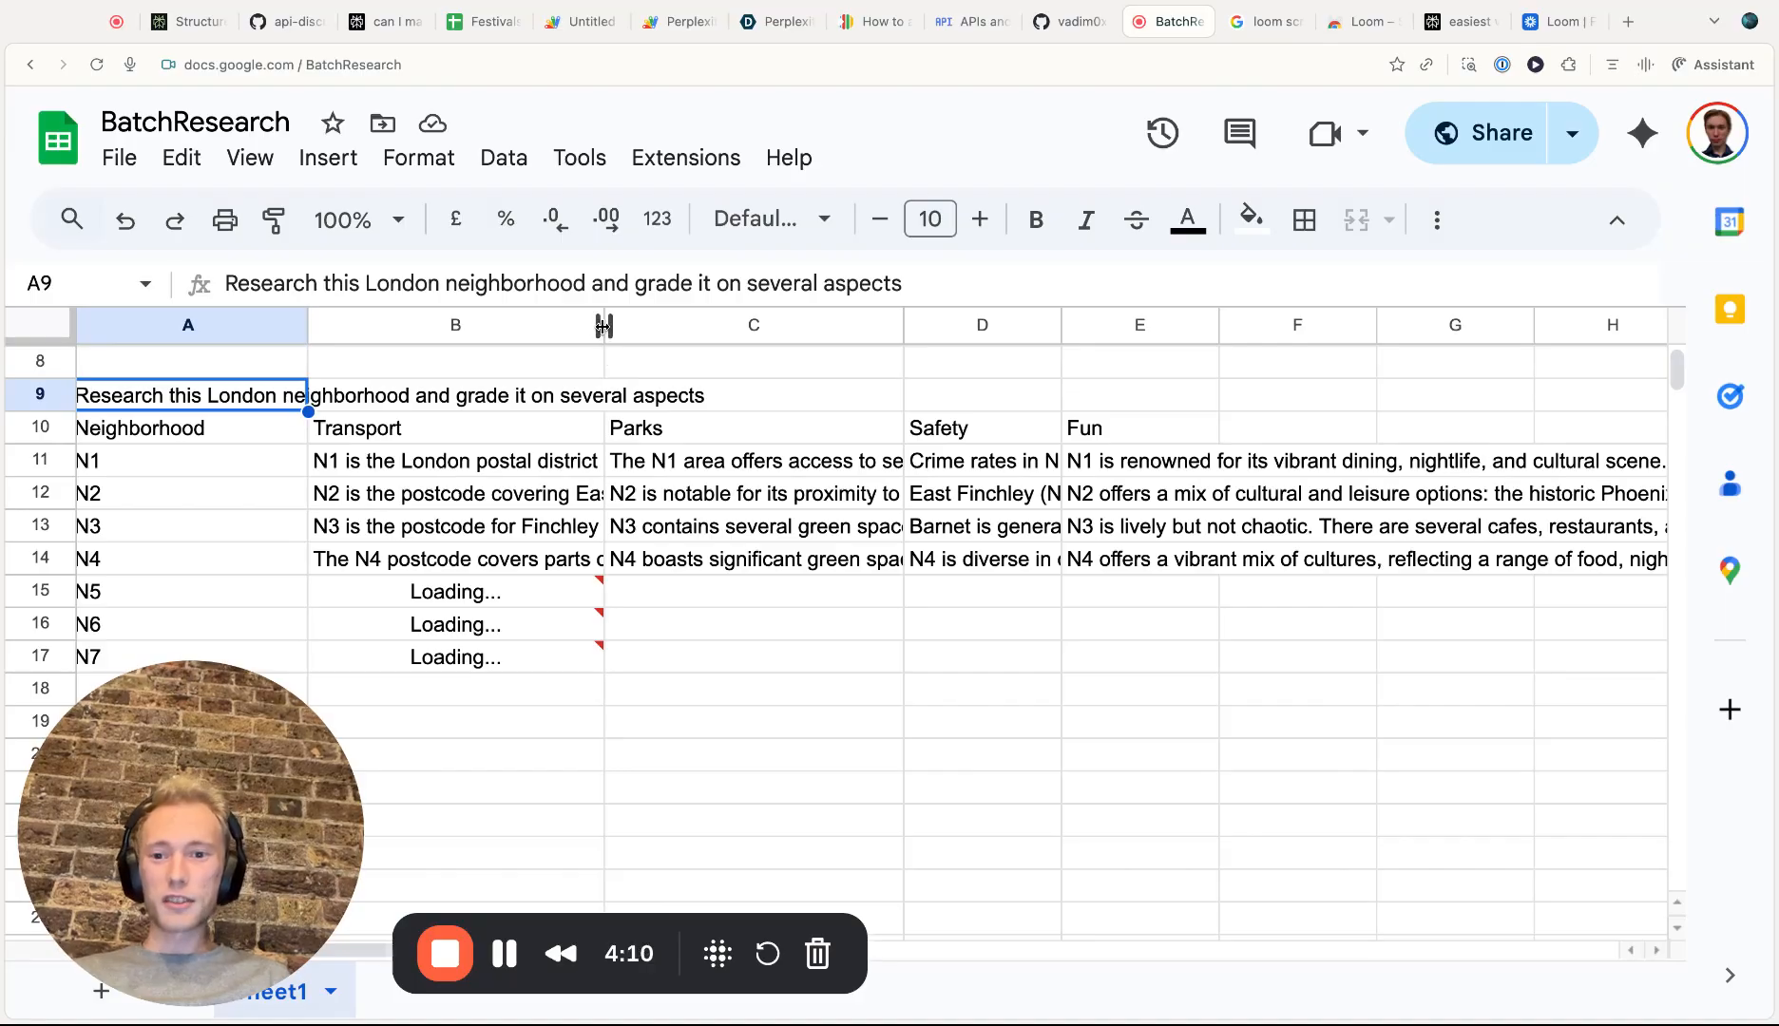
left_click_drag(604, 324, 760, 324)
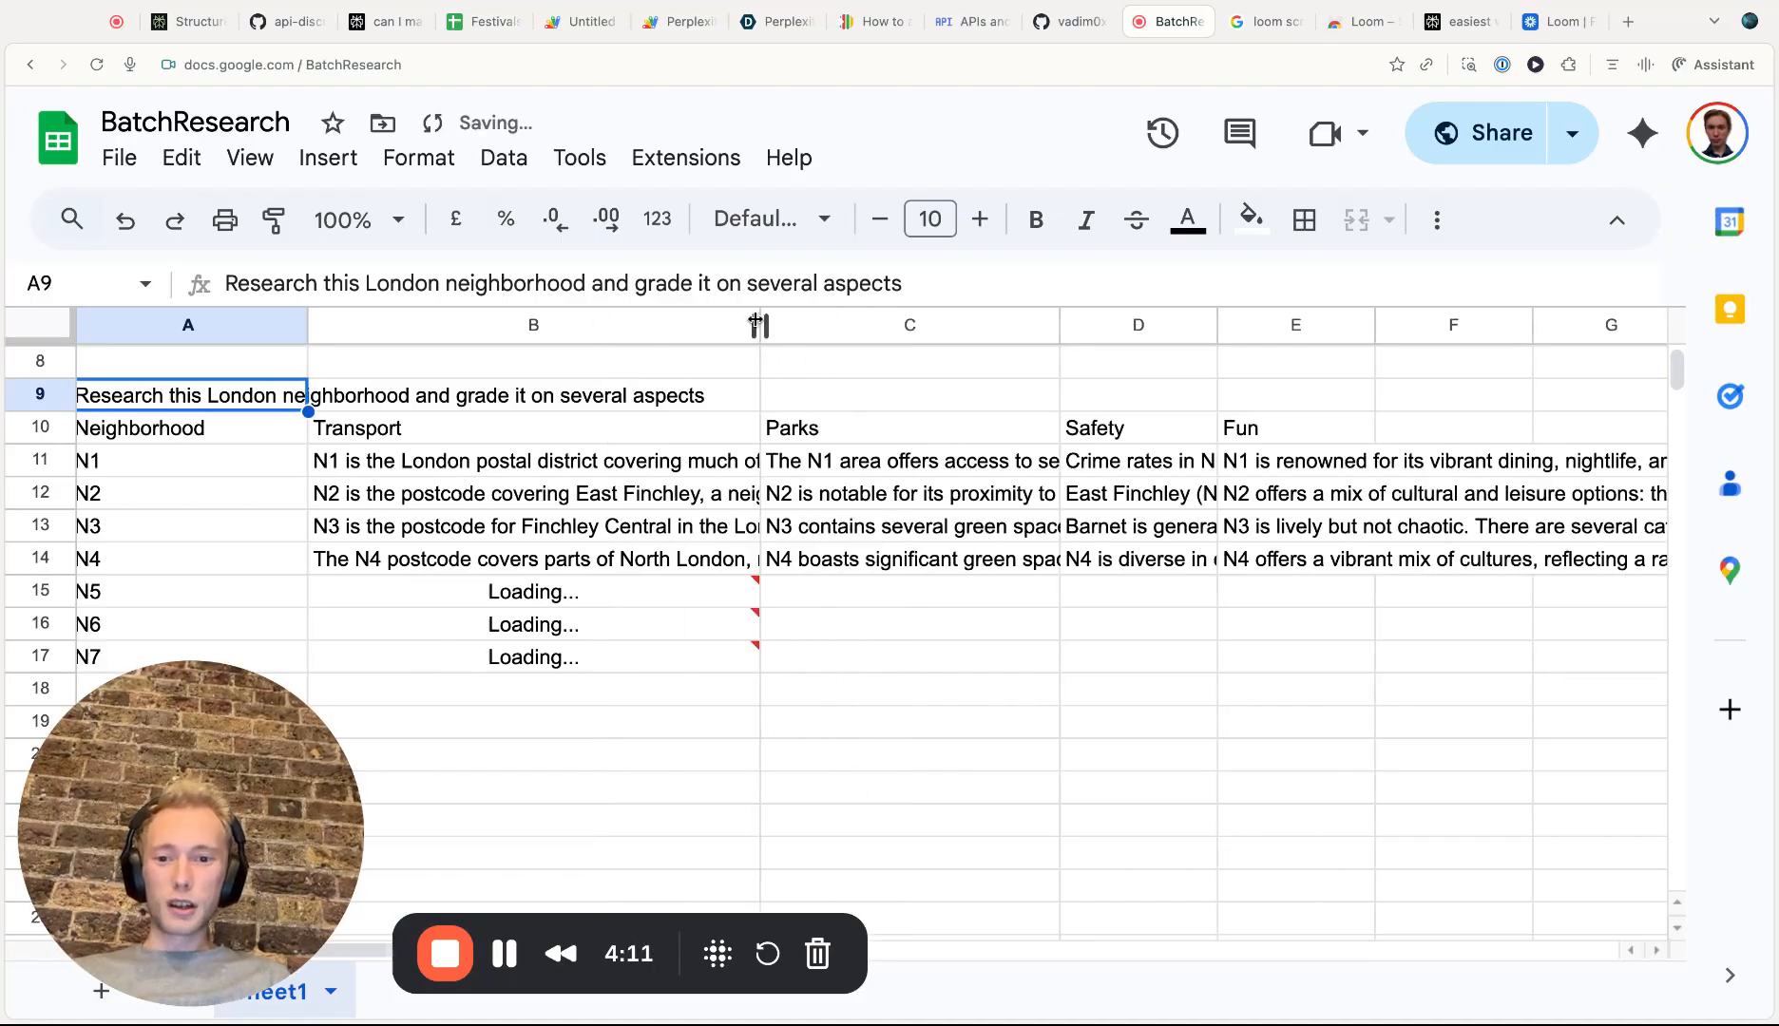
Widen the Safety column D by about 80 pixels
left_click(712, 465)
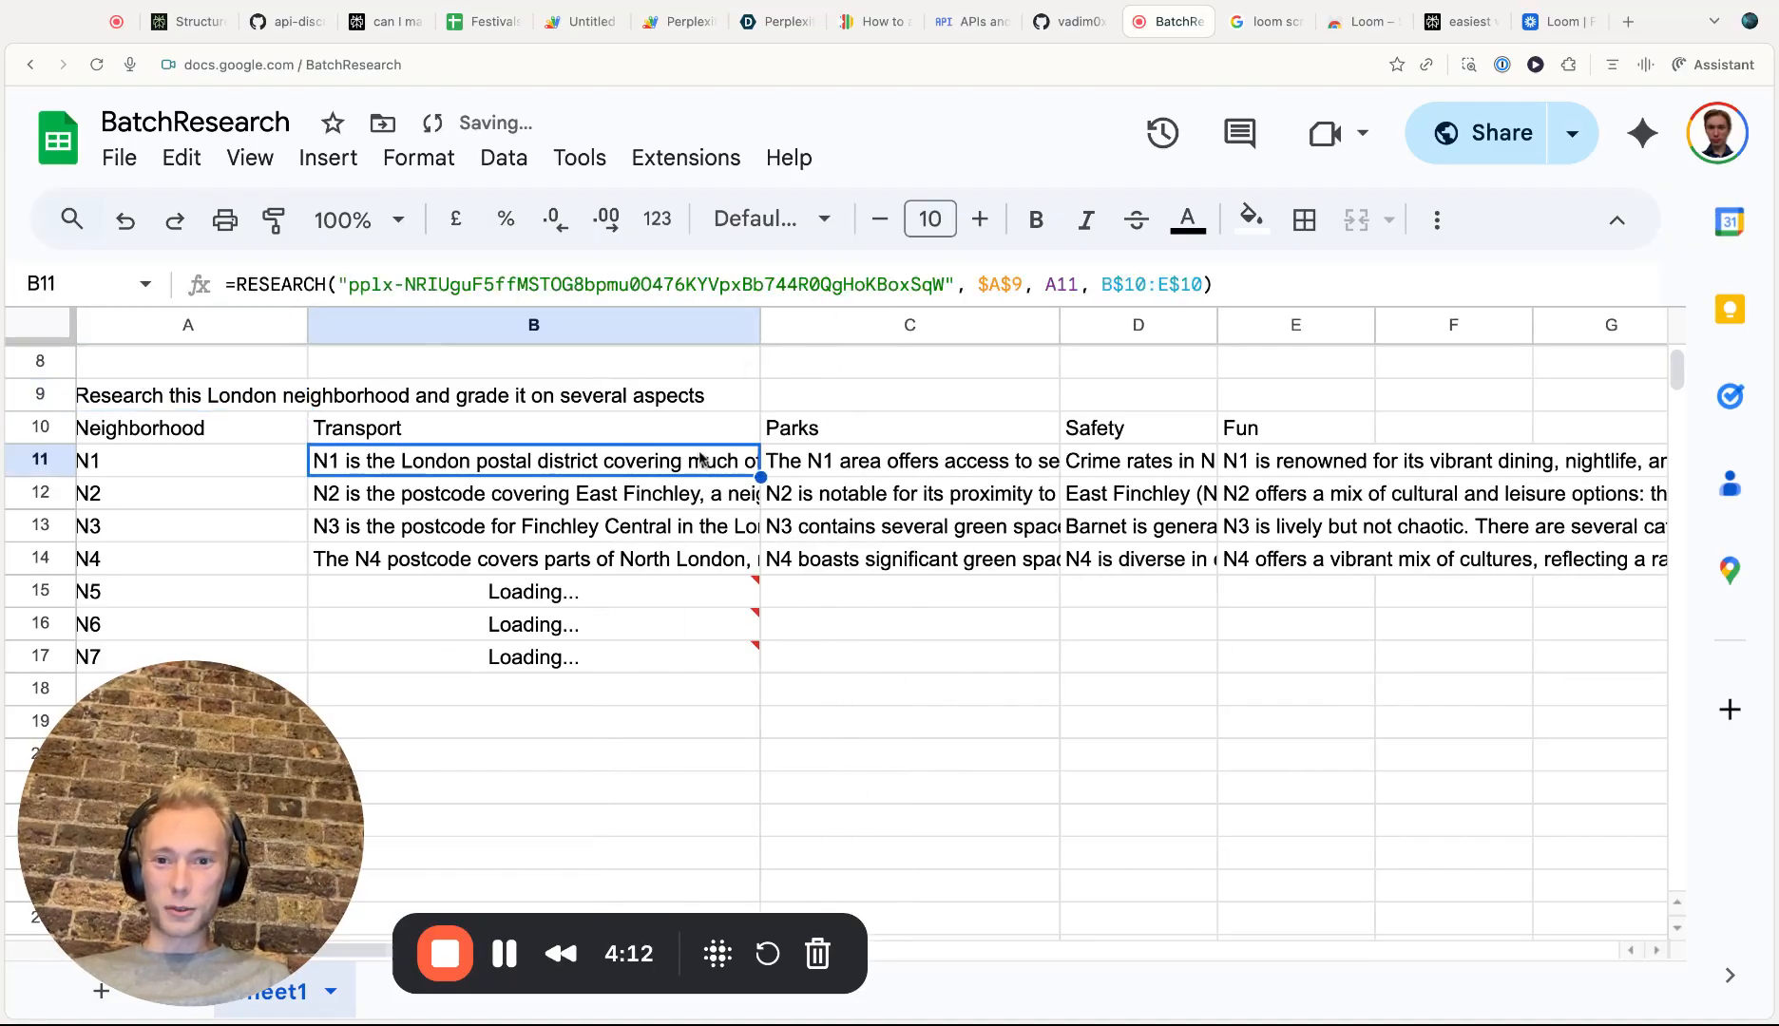
left_click(224, 402)
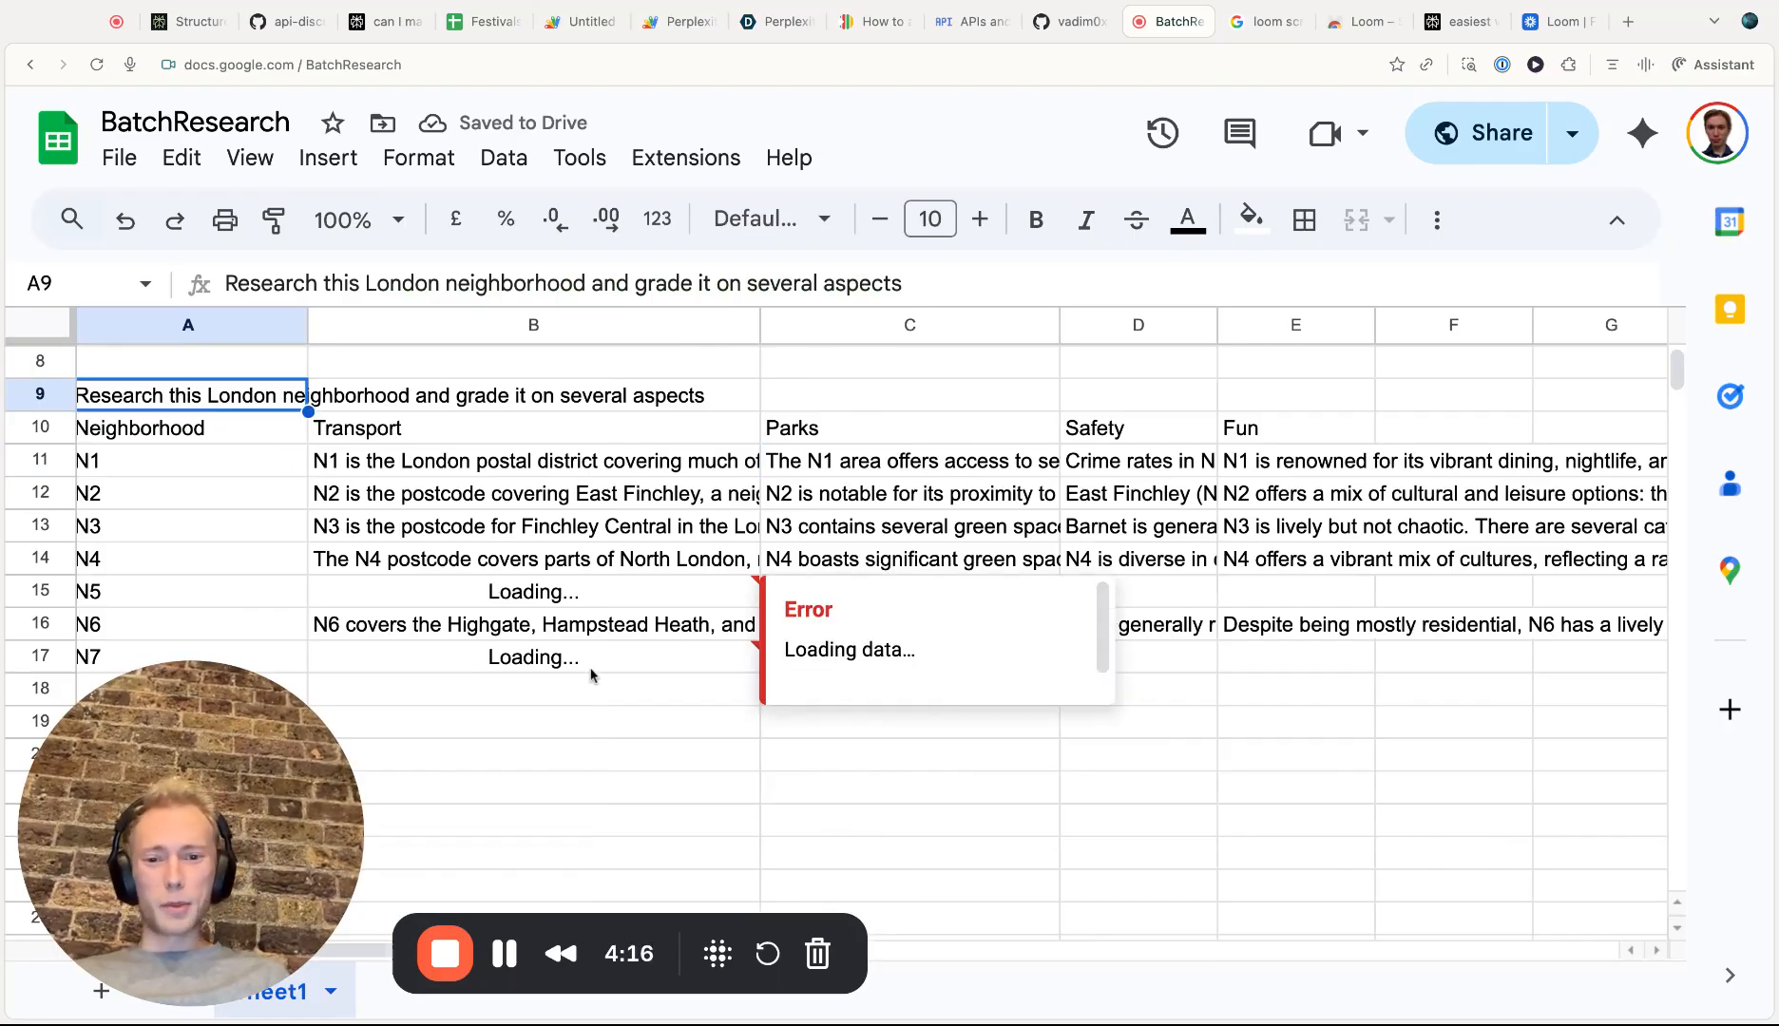
scroll(1126, 453, "down", 1)
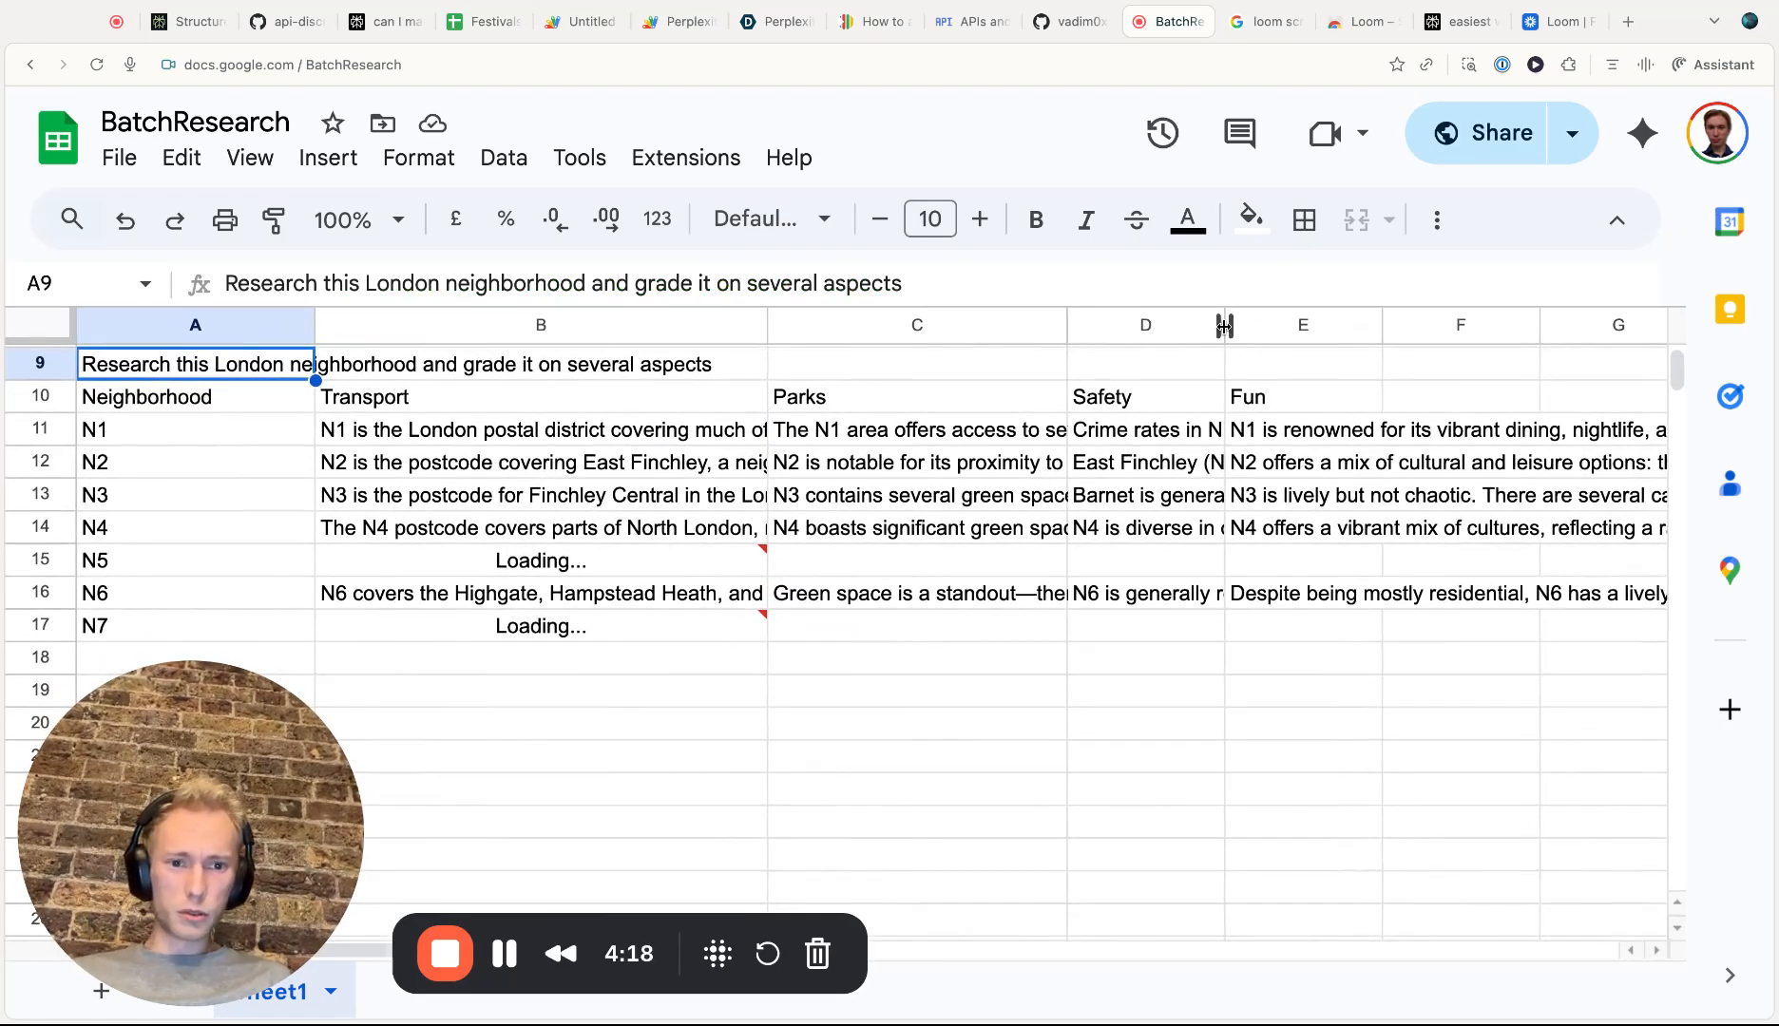
left_click_drag(1224, 325, 1369, 325)
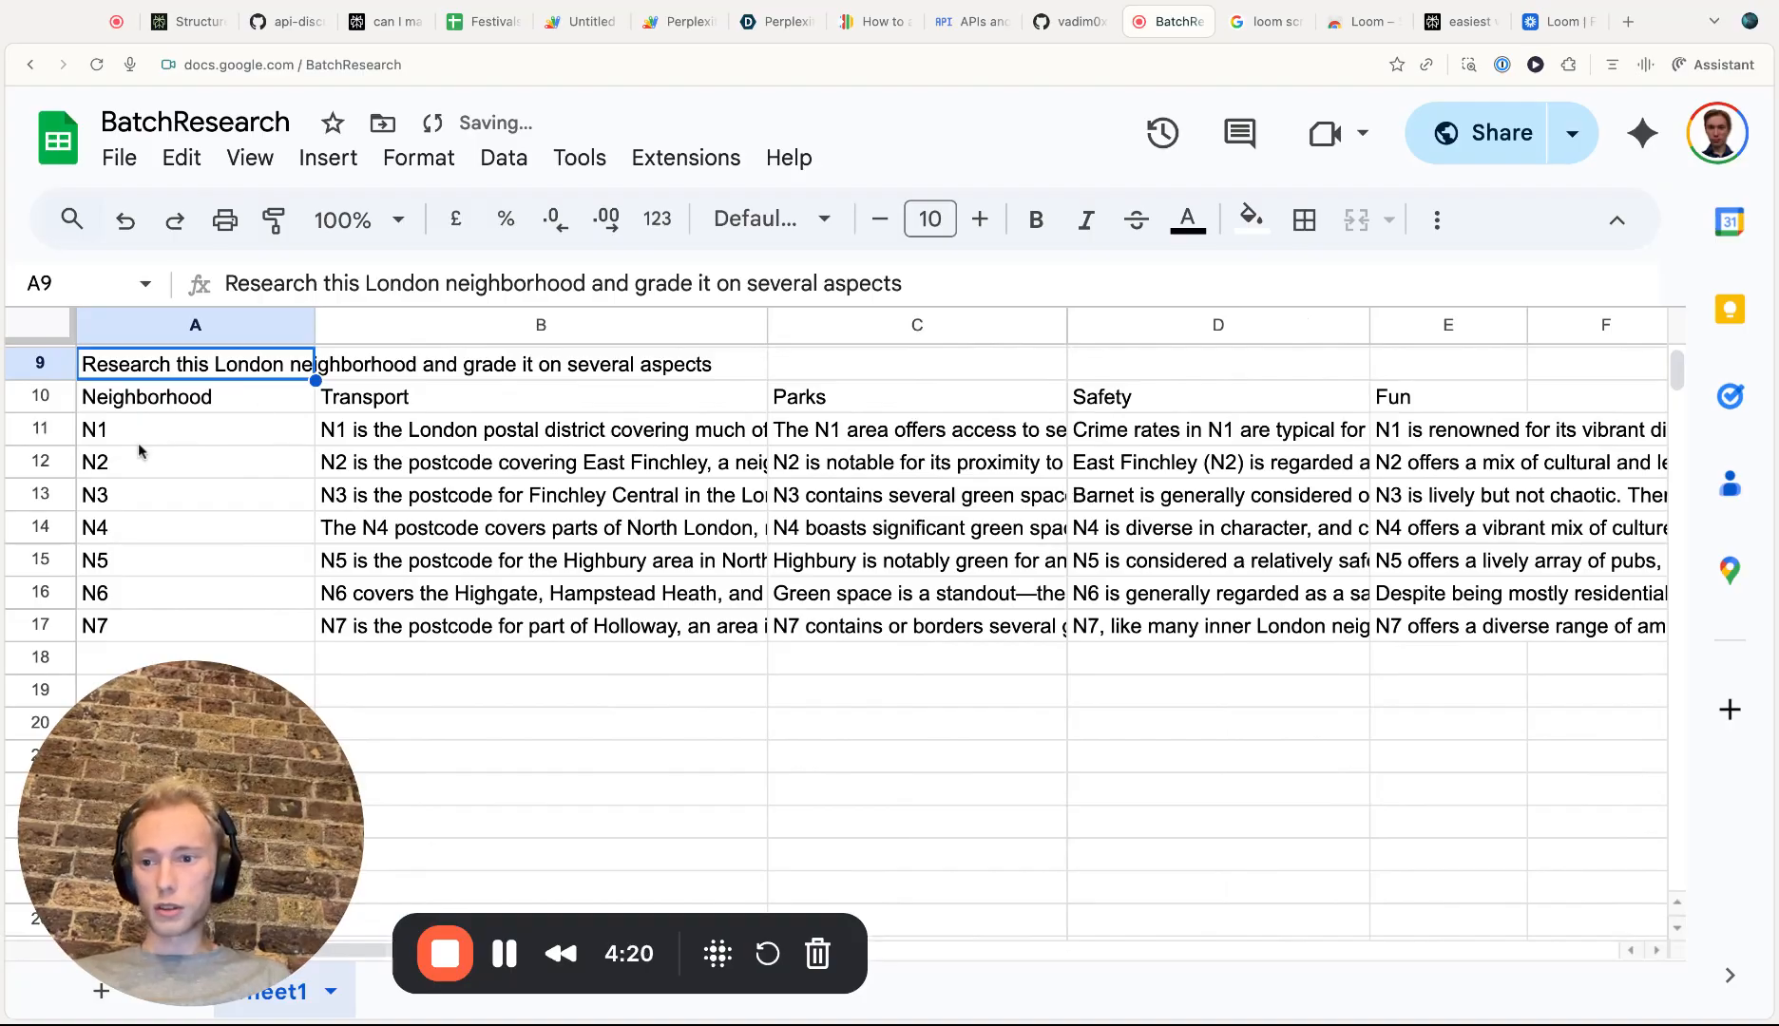
Enlarge the height of row 11, the N1 row
left_click_drag(40, 445, 40, 561)
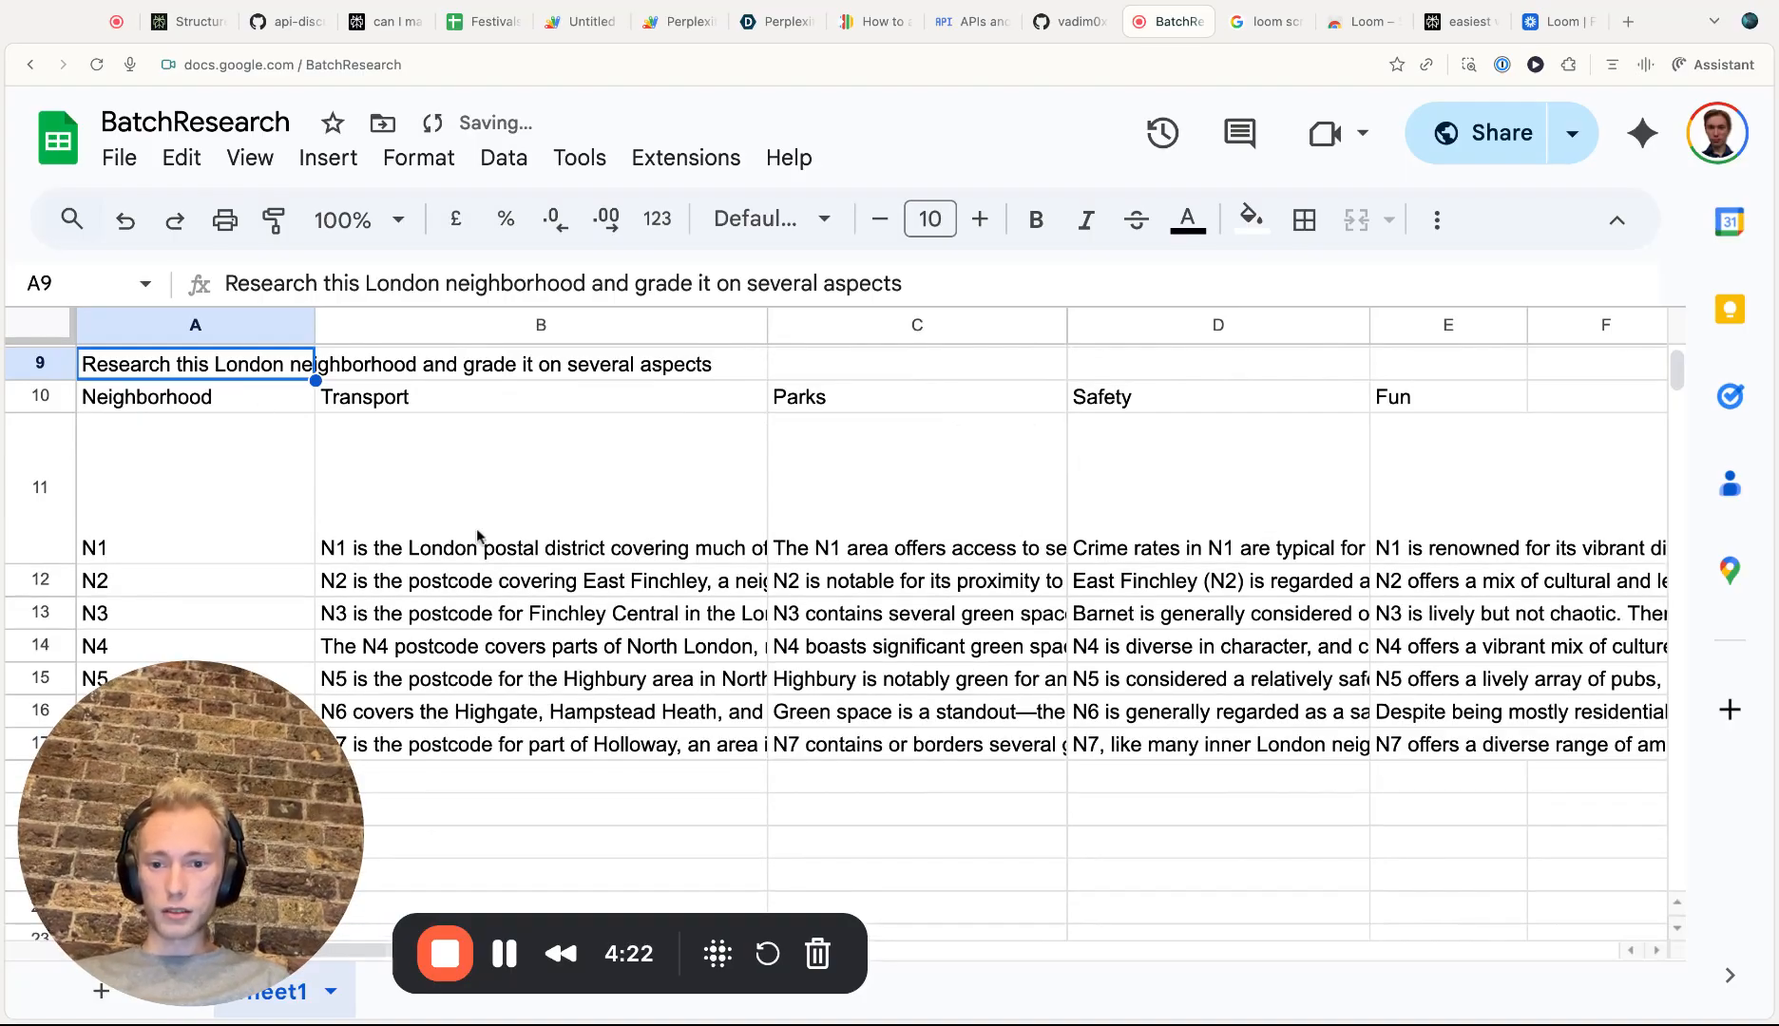
left_click(612, 504)
scroll(725, 495, "down", 2)
scroll(725, 495, "down", 2)
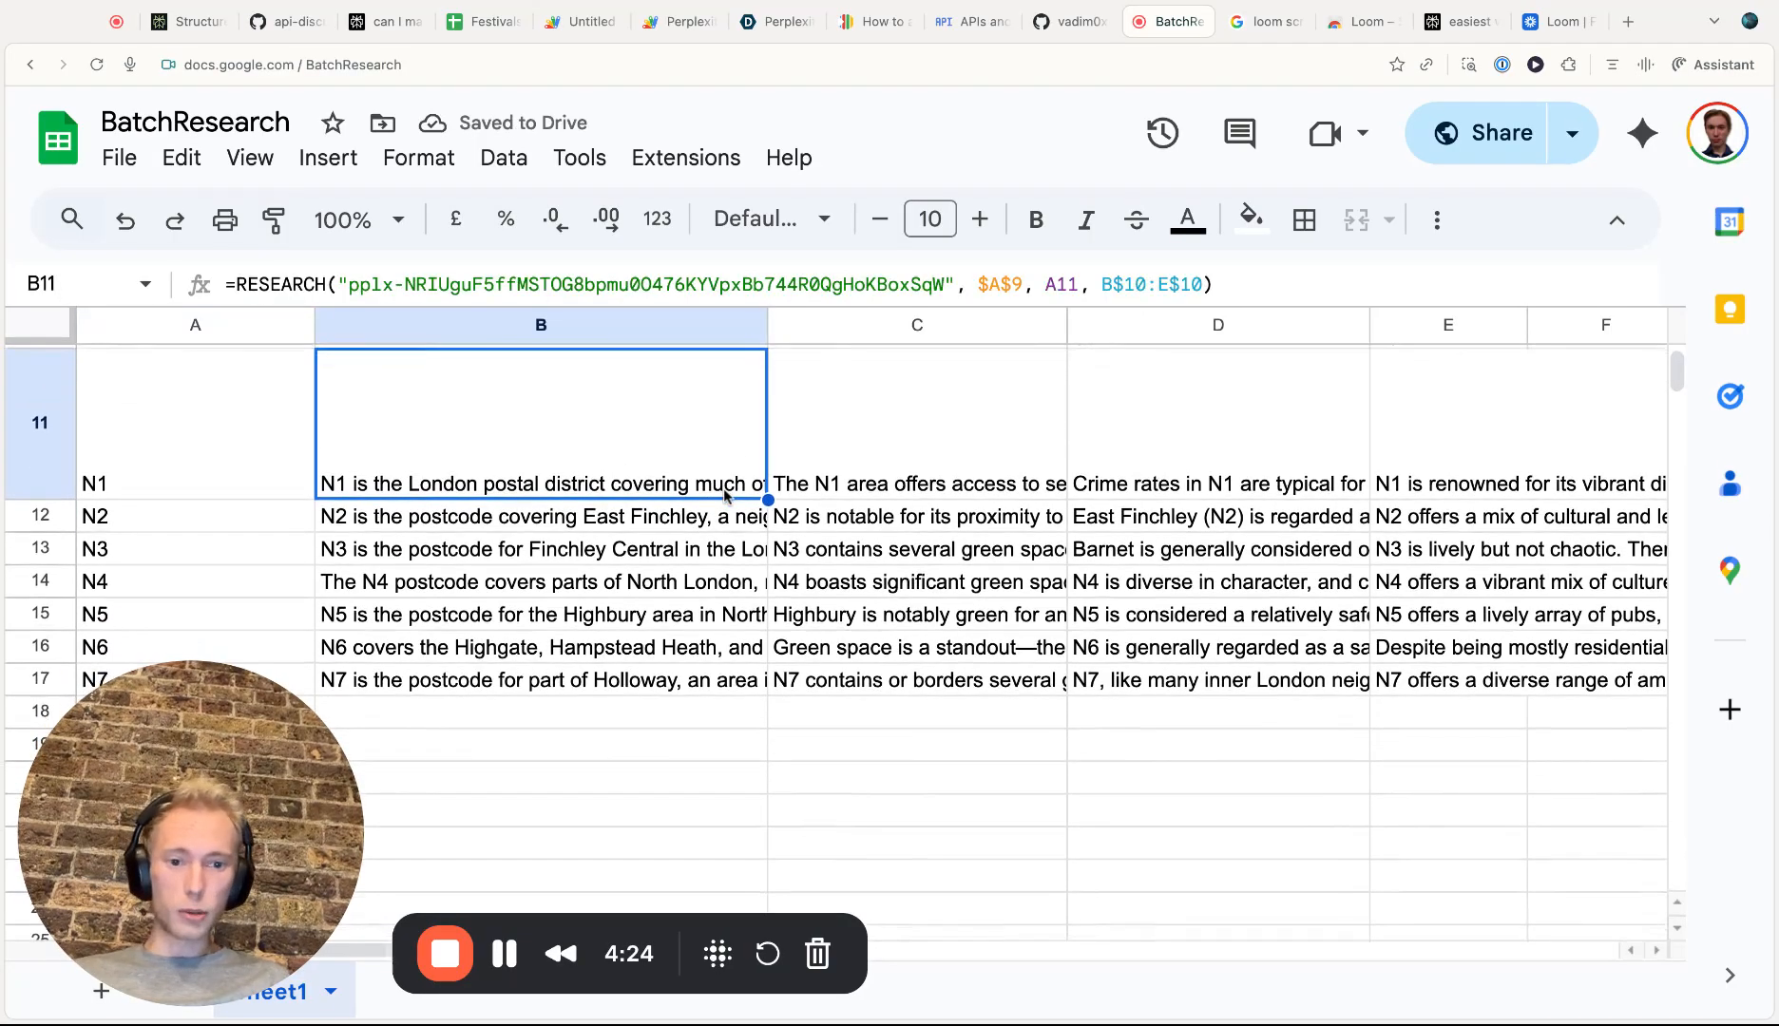
scroll(821, 636, "up", 6)
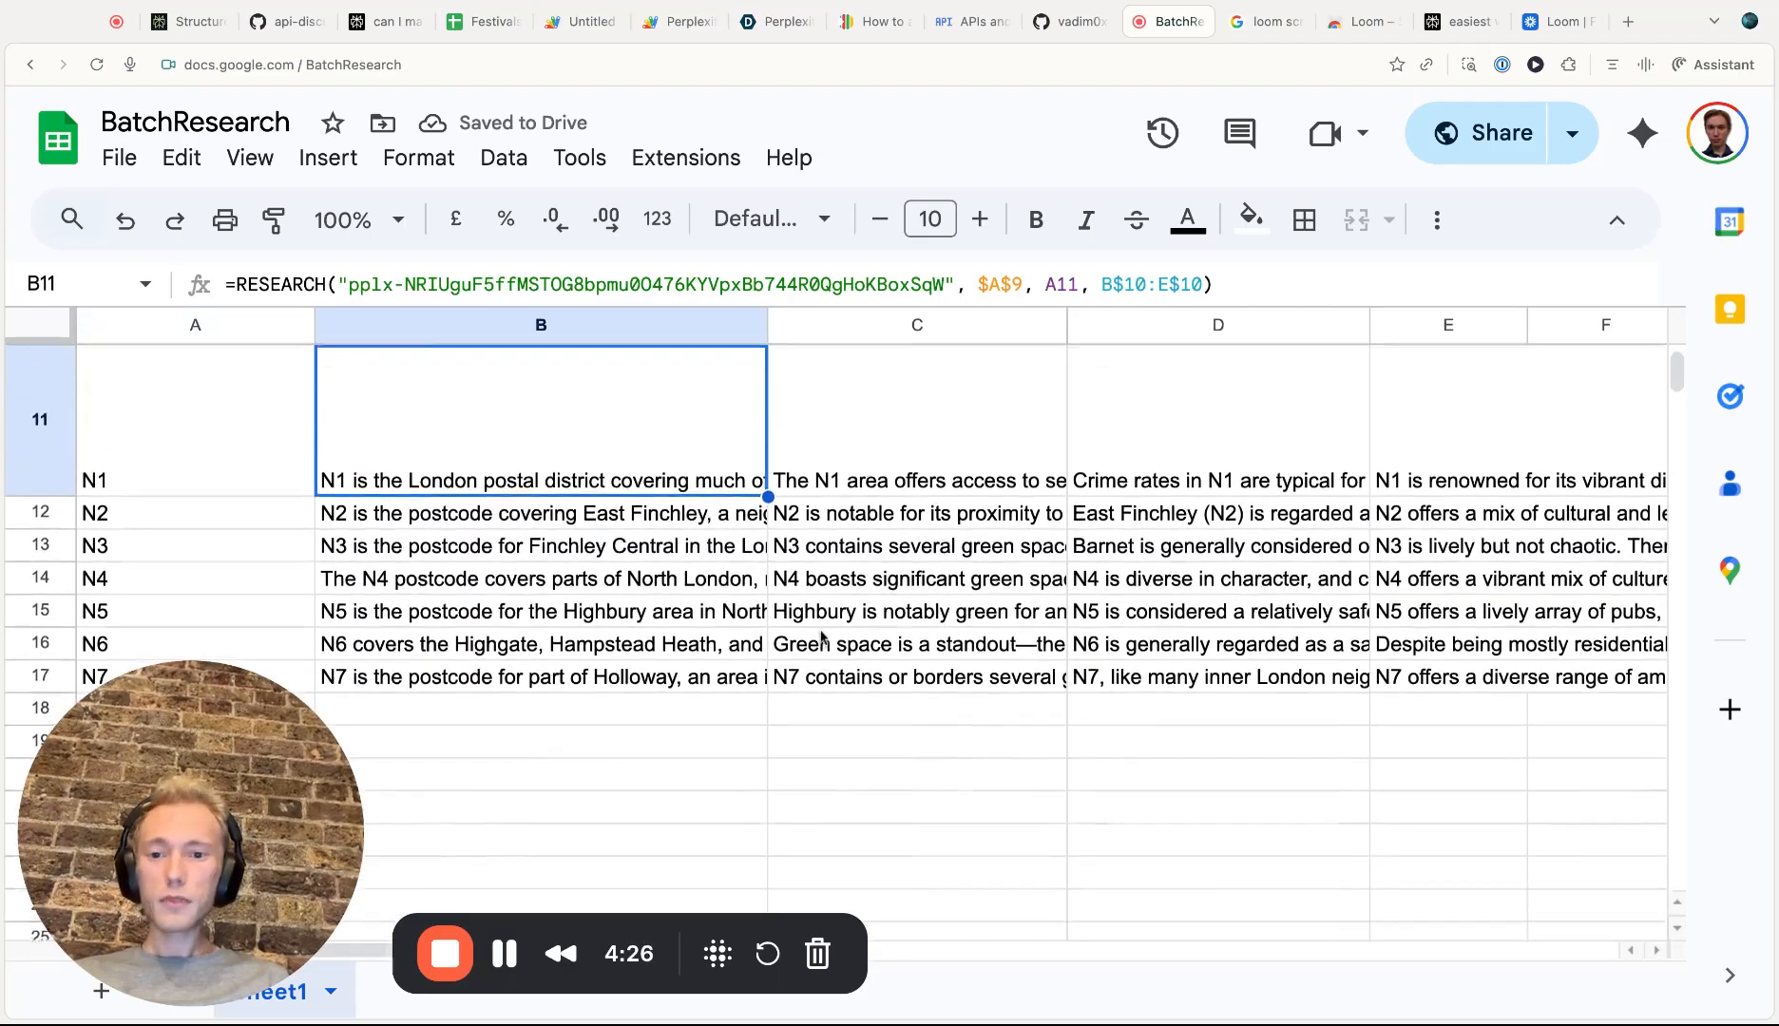
scroll(836, 637, "down", 1)
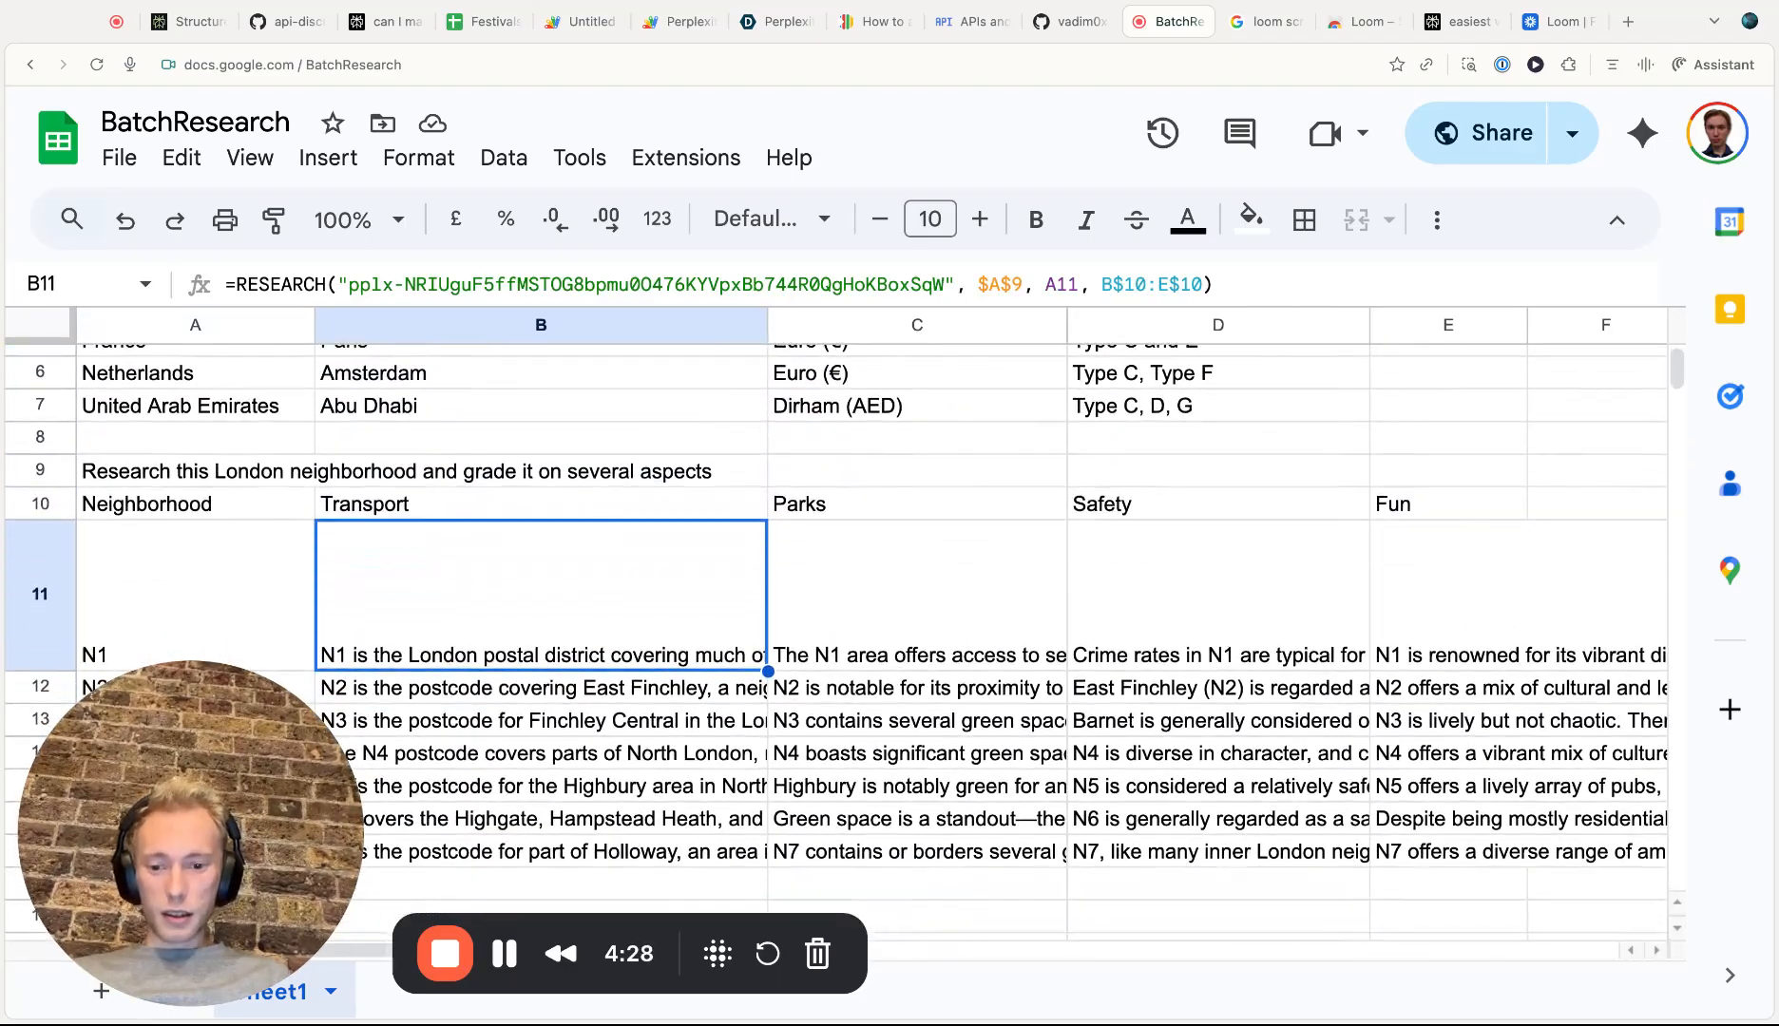
scroll(709, 578, "down", 2)
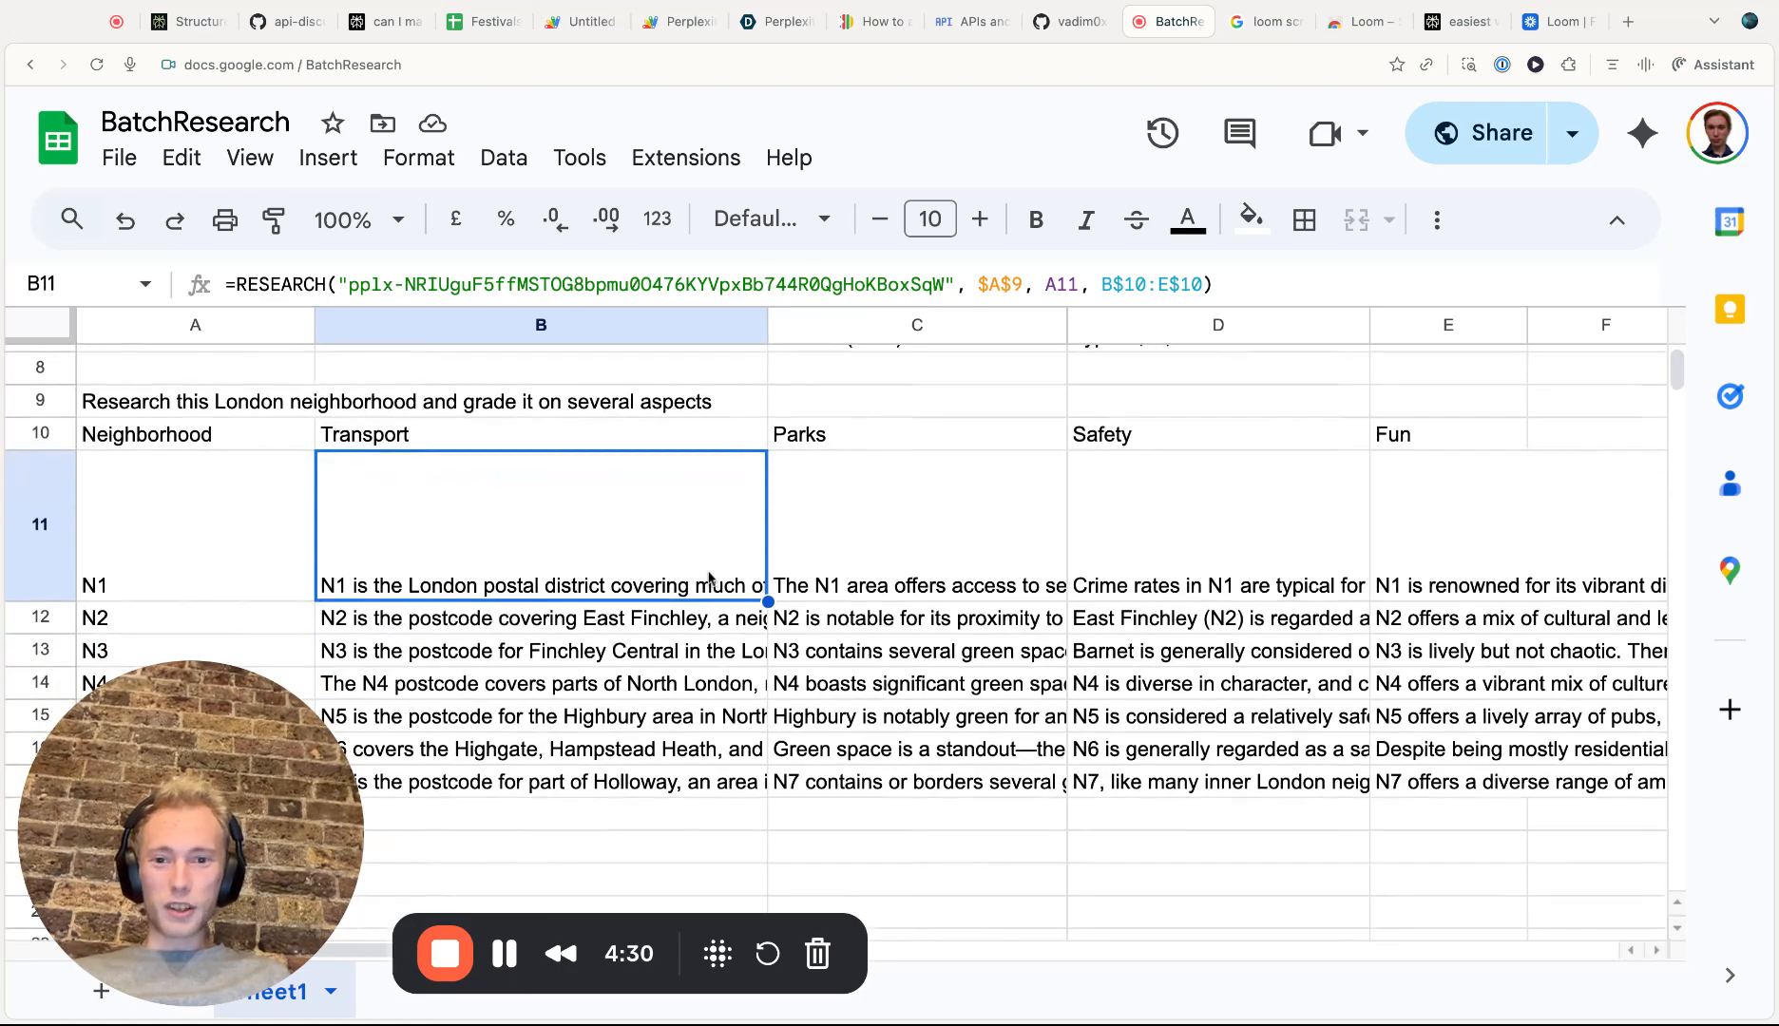
Switch to the Festivals spreadsheet and examine the festival descriptions and their Month results
left_click(480, 21)
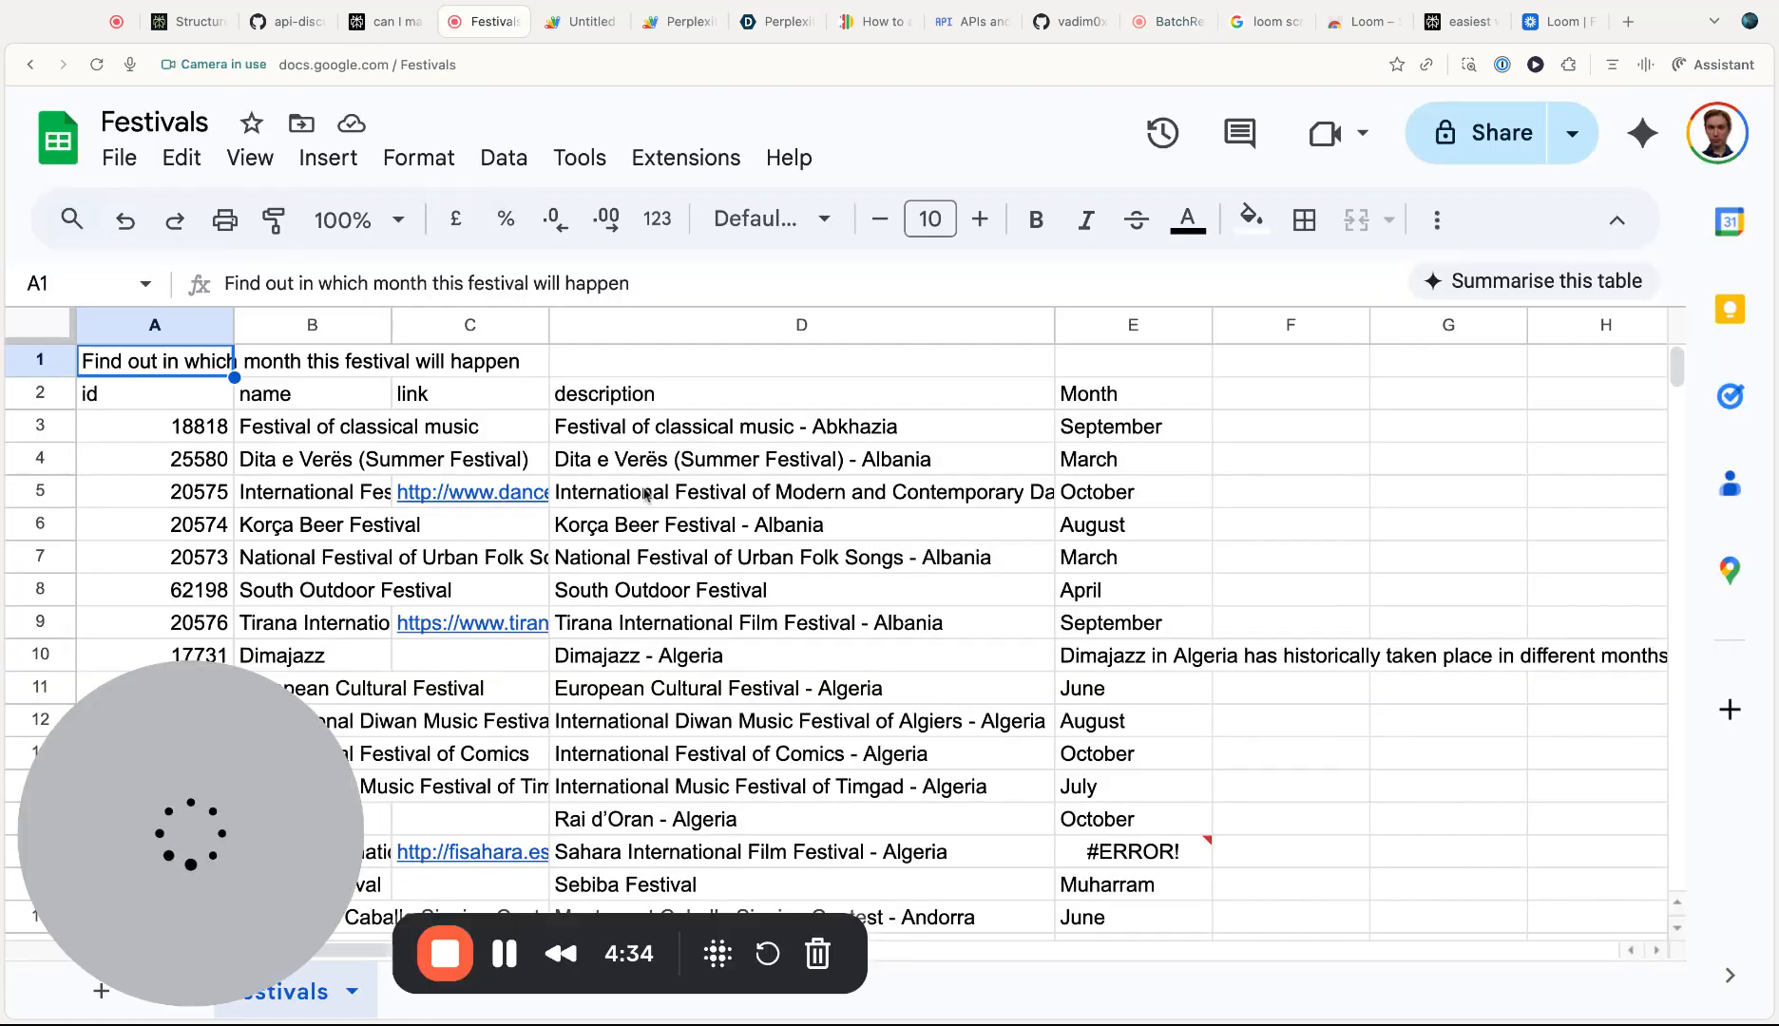
left_click(684, 467)
scroll(683, 475, "down", 1)
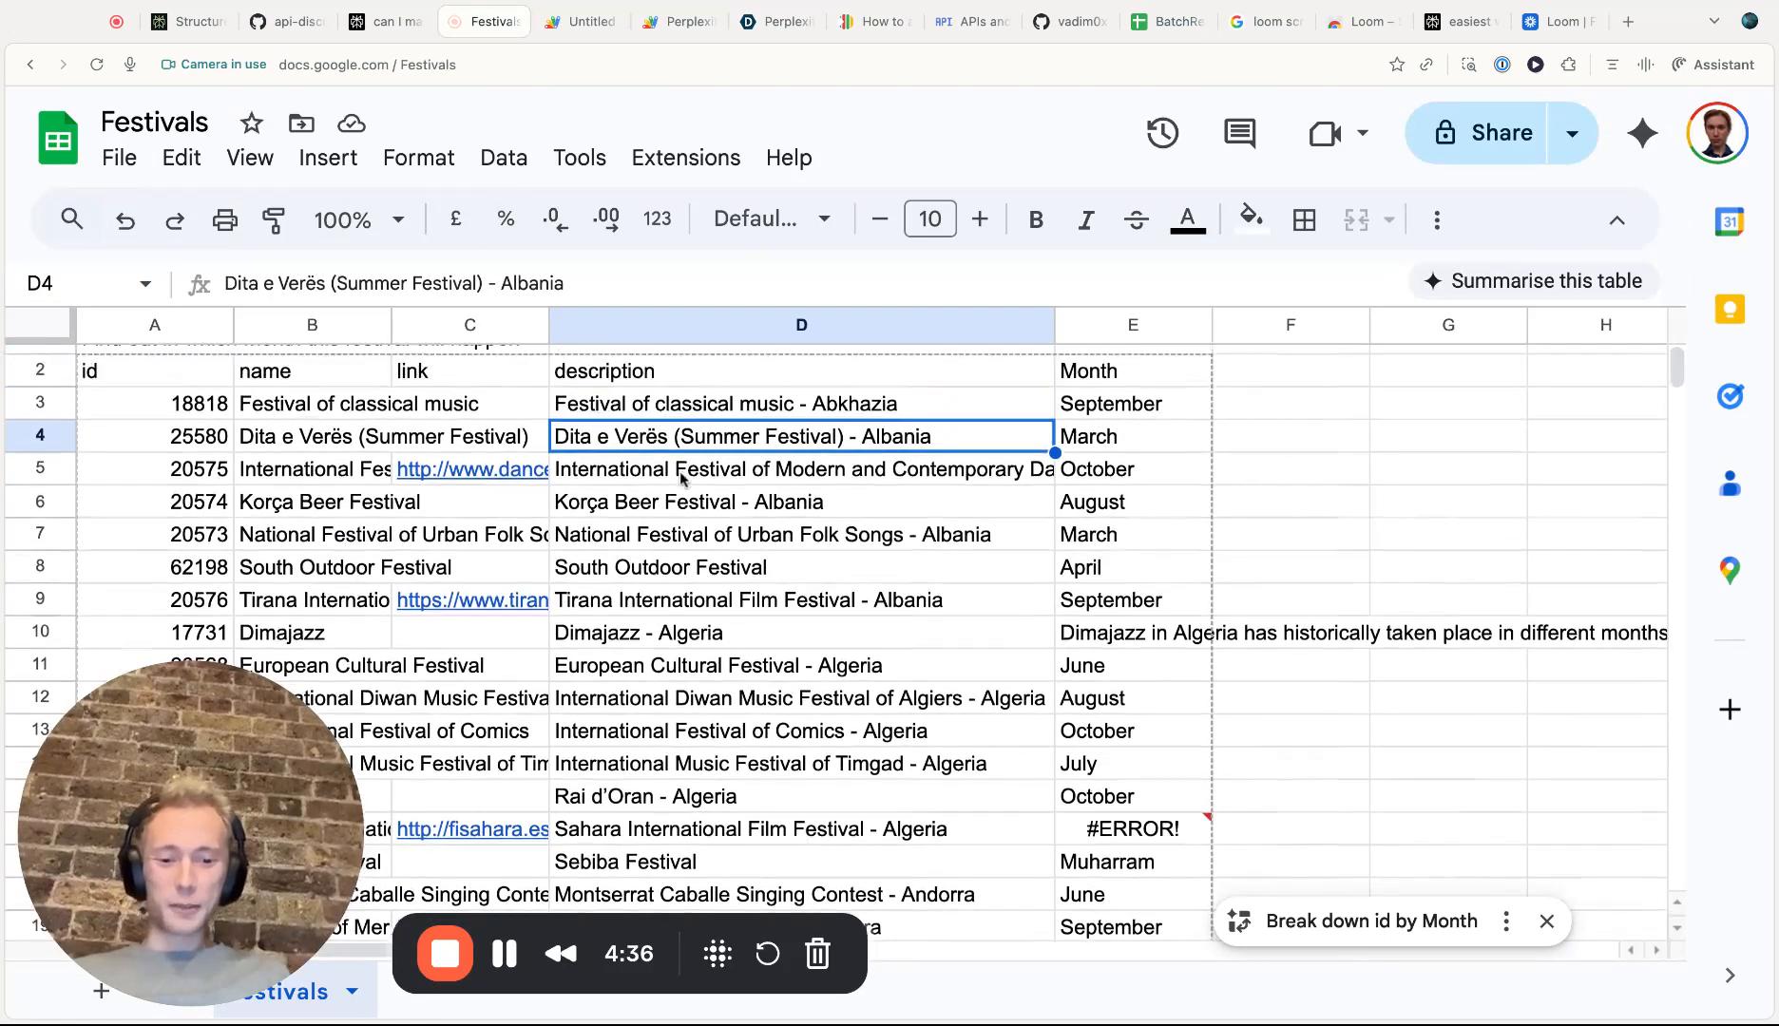
scroll(703, 485, "up", 1)
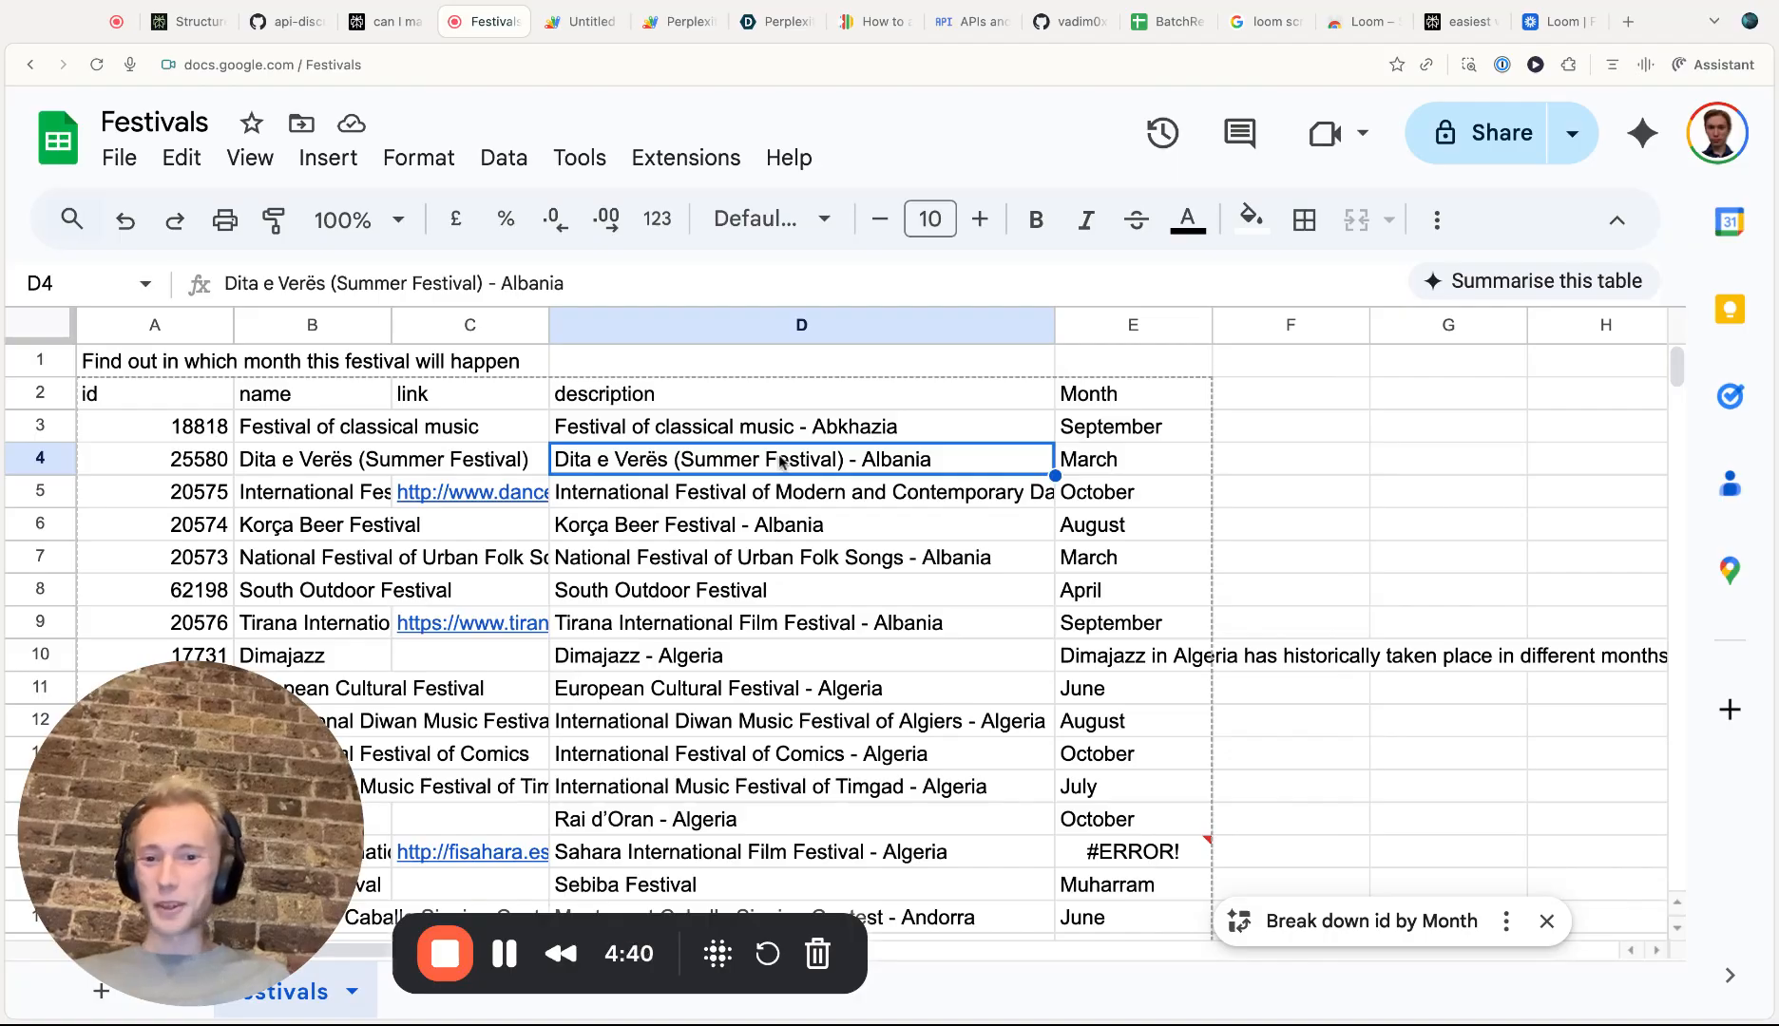
scroll(774, 490, "down", 3)
scroll(775, 513, "up", 3)
left_click(697, 507)
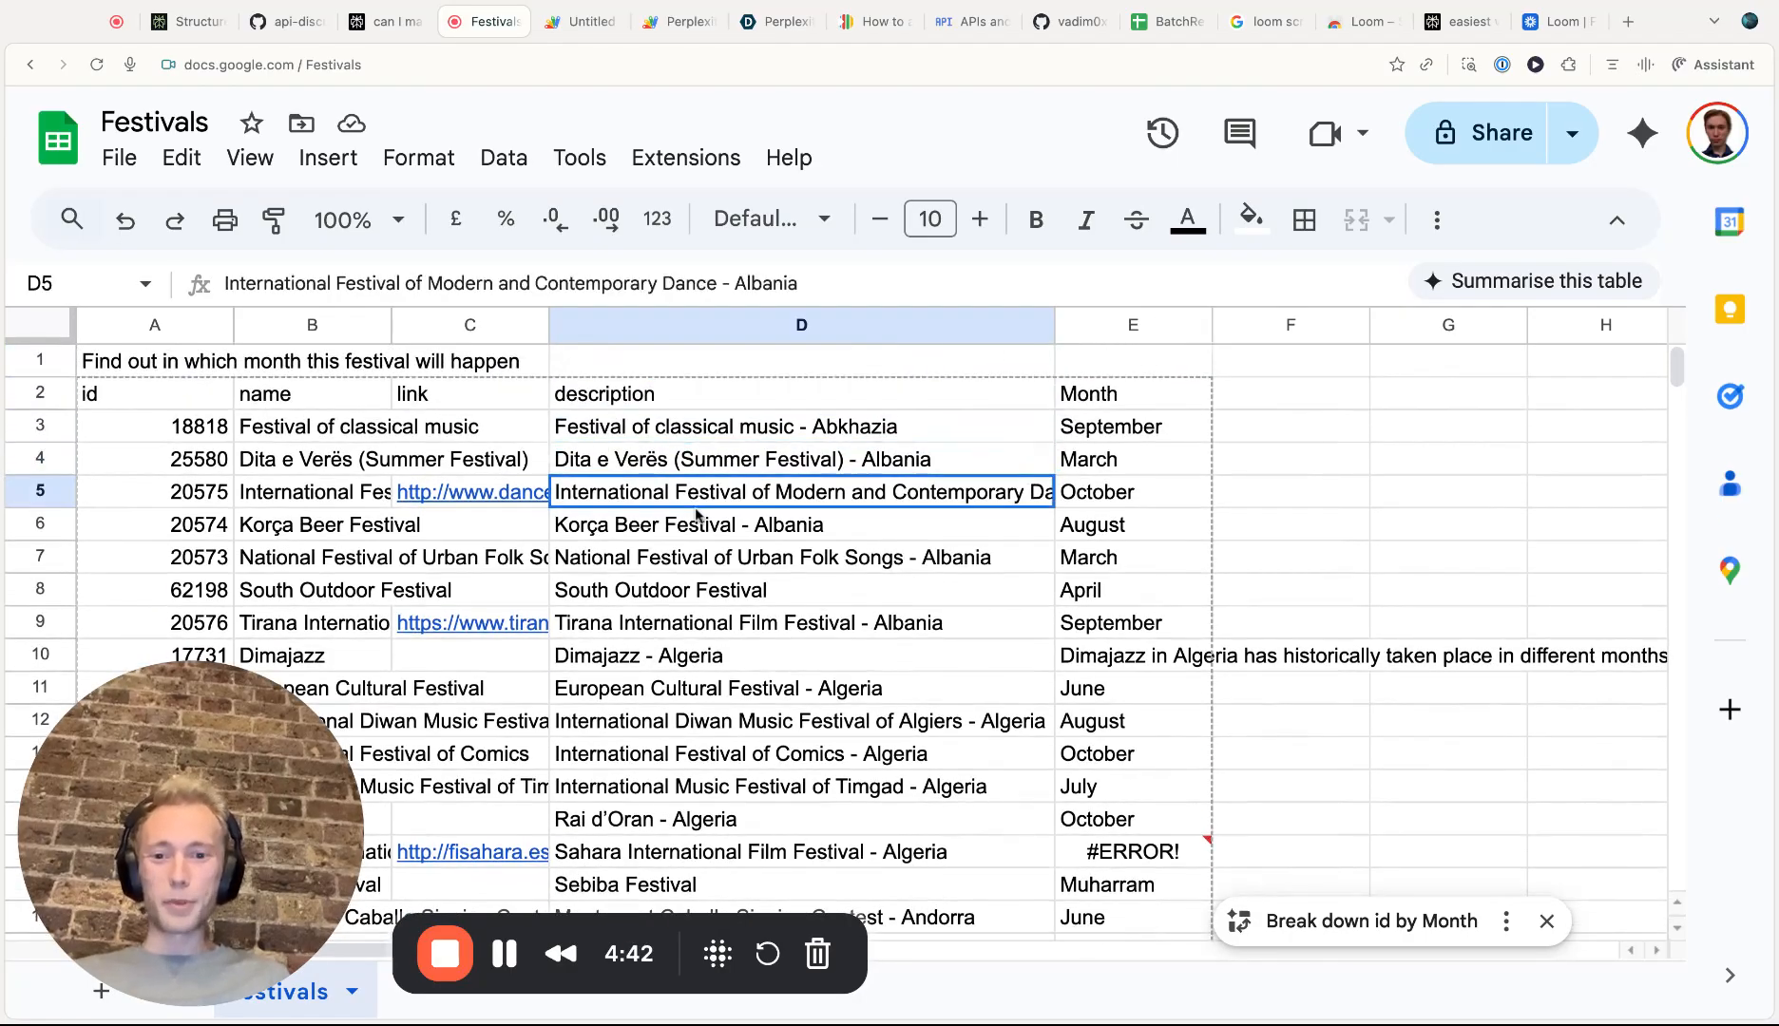
scroll(694, 543, "down", 2)
left_click(698, 613)
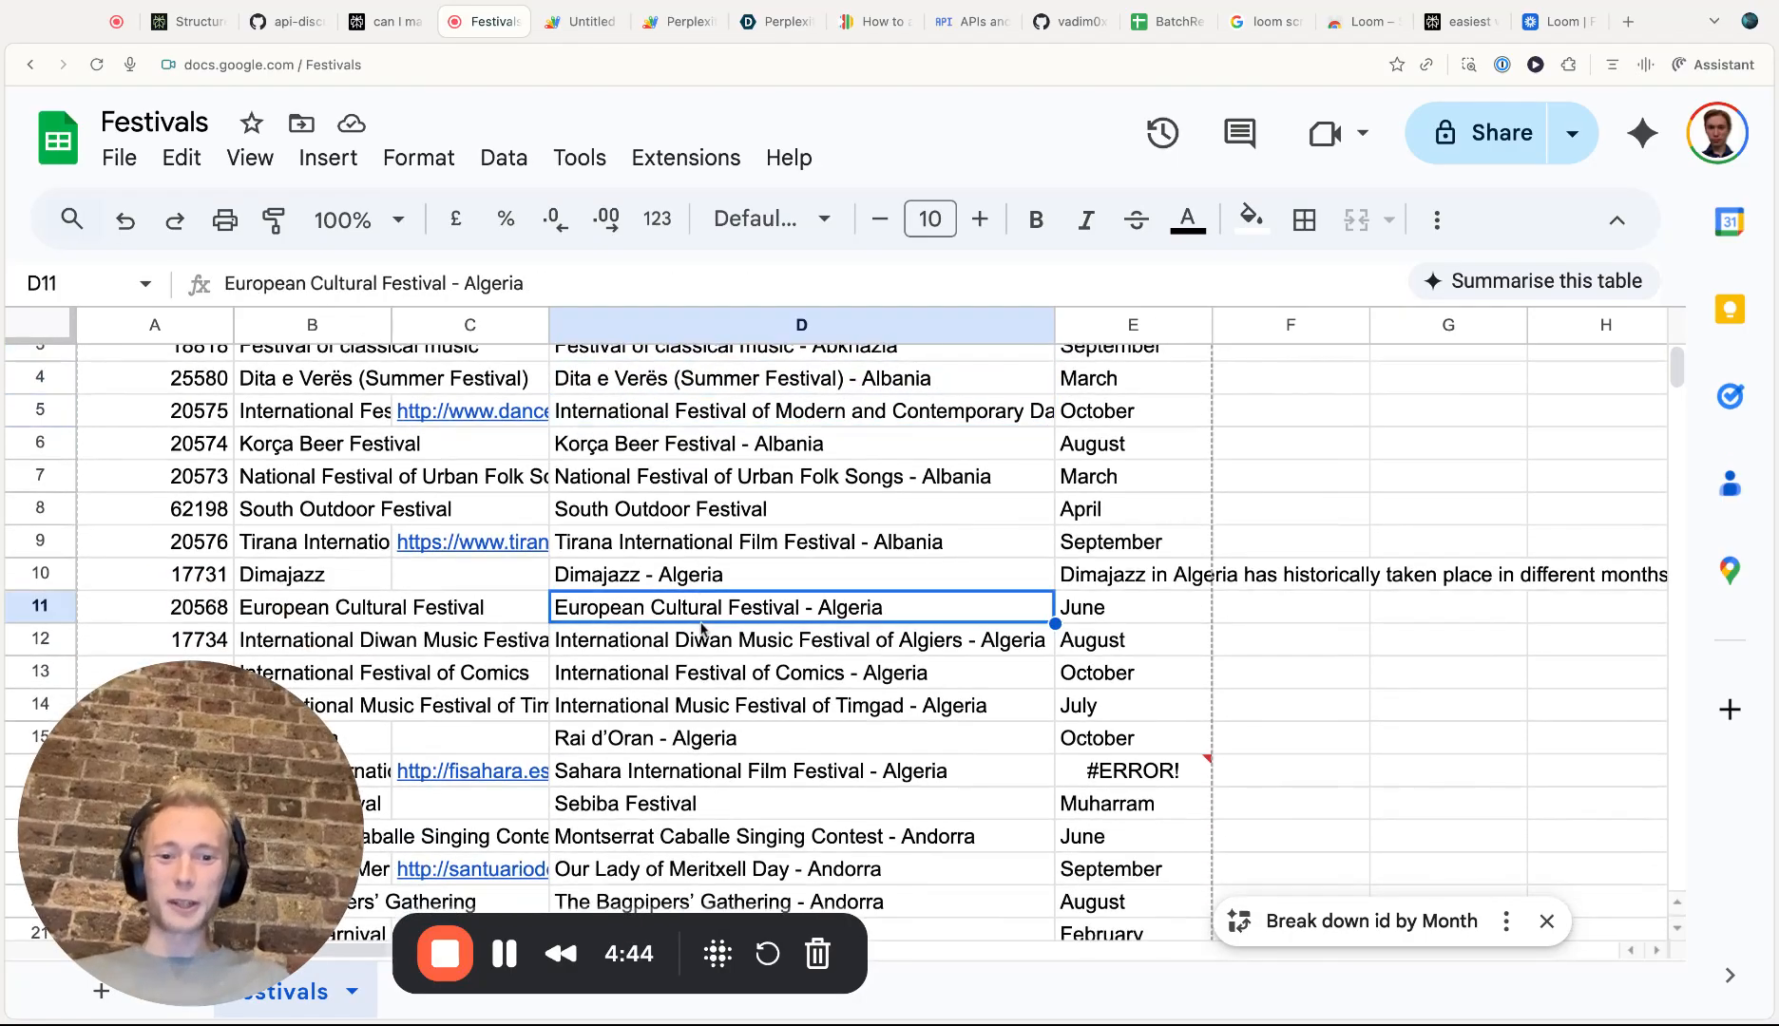
scroll(701, 629, "up", 1)
scroll(708, 618, "up", 2)
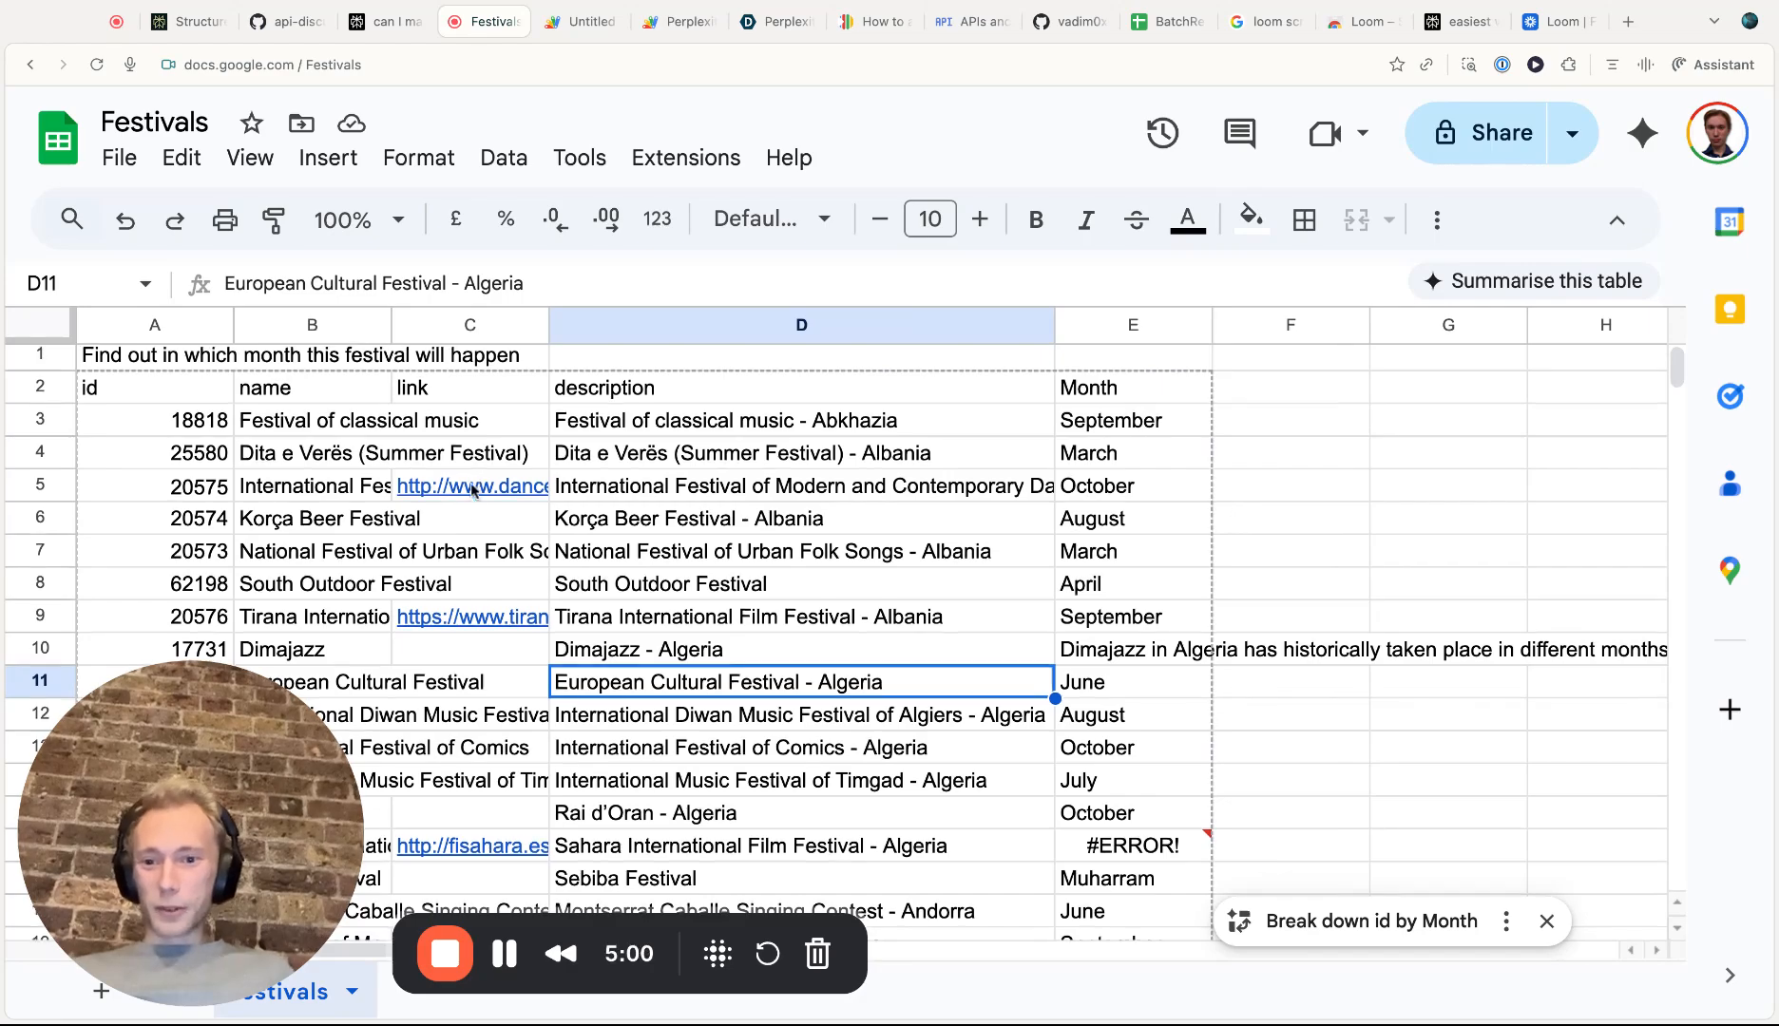
scroll(467, 561, "down", 3)
scroll(461, 629, "up", 3)
left_click(845, 524)
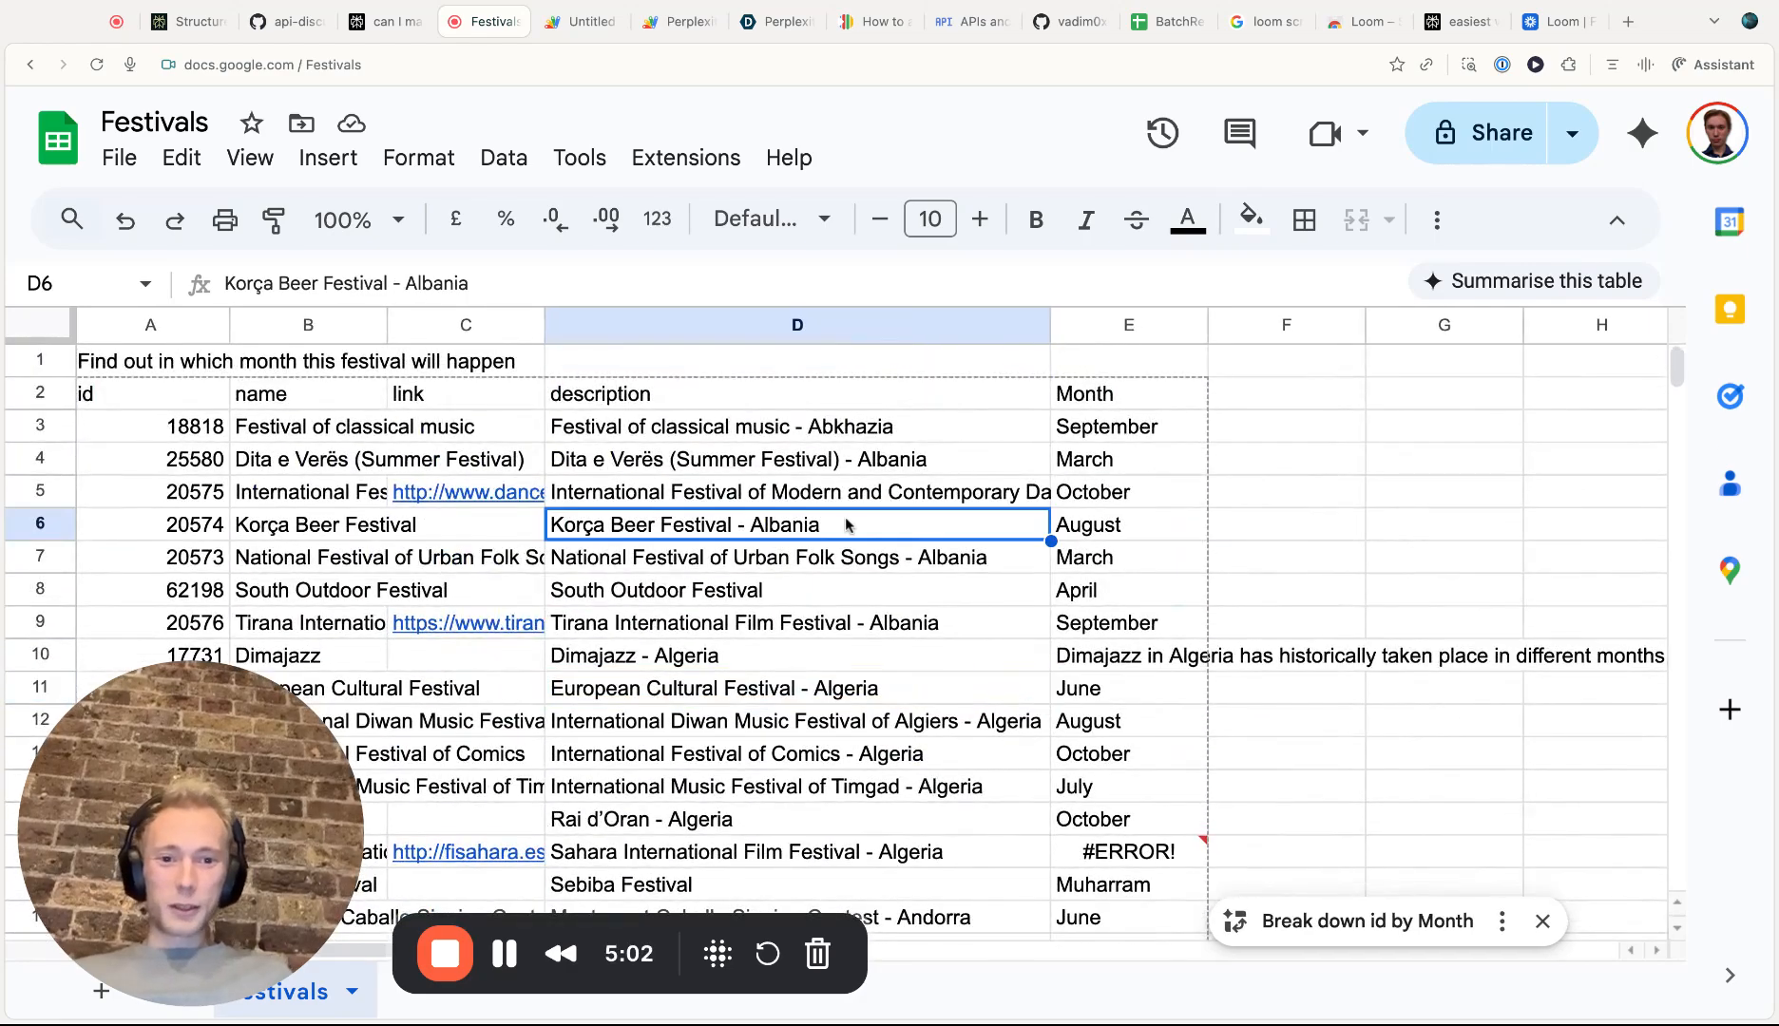
Move the RESEARCH formula from E4 onto cell E3 in the Month column
left_click(1150, 429)
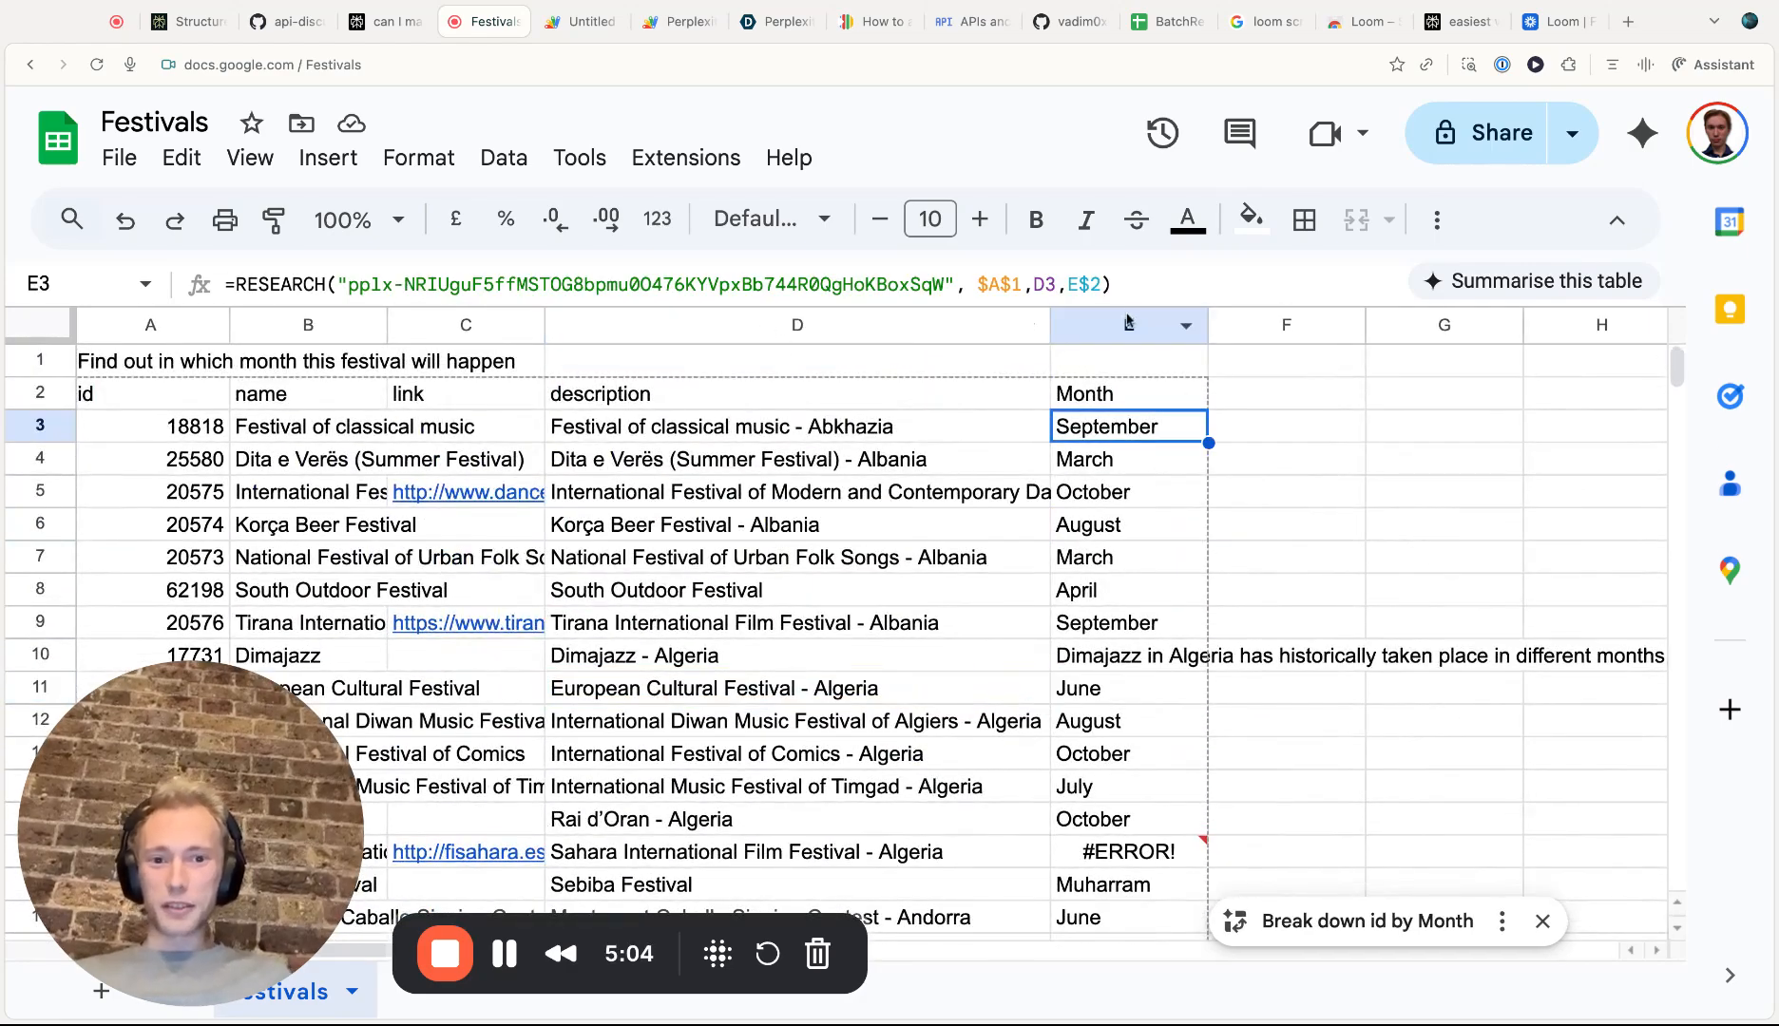
left_click(1125, 463)
left_click_drag(1125, 463, 1108, 429)
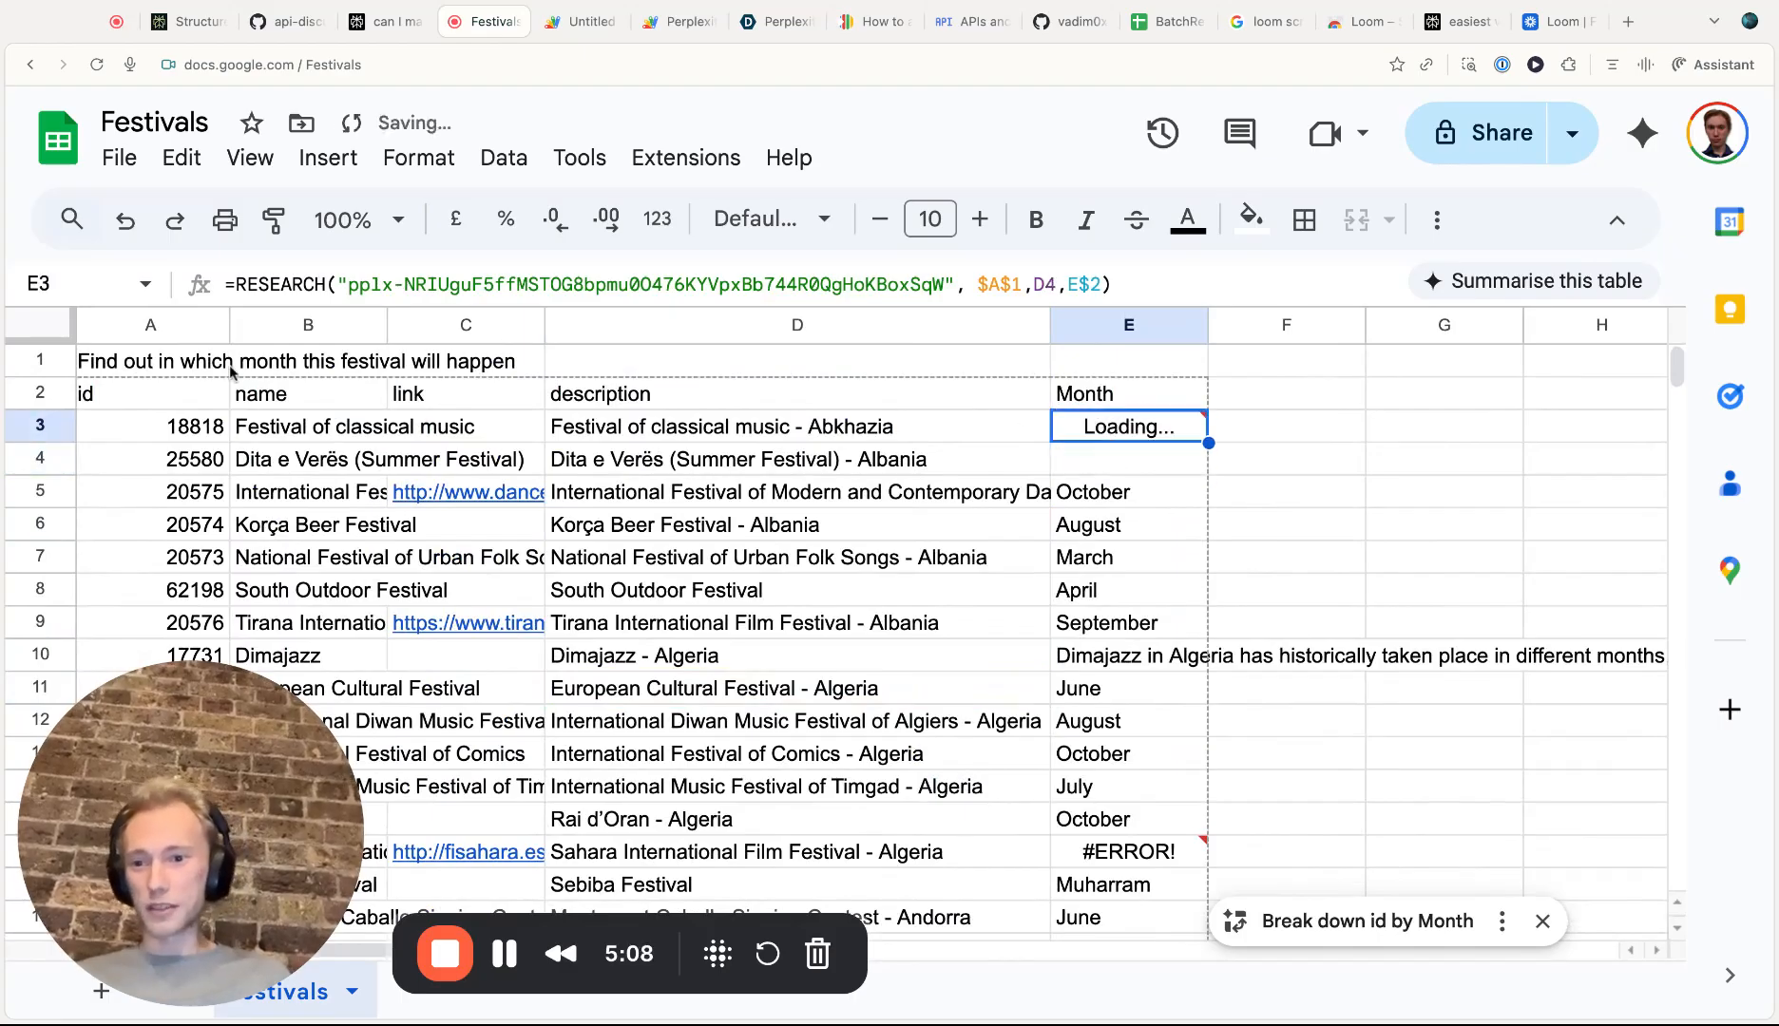
left_click(189, 364)
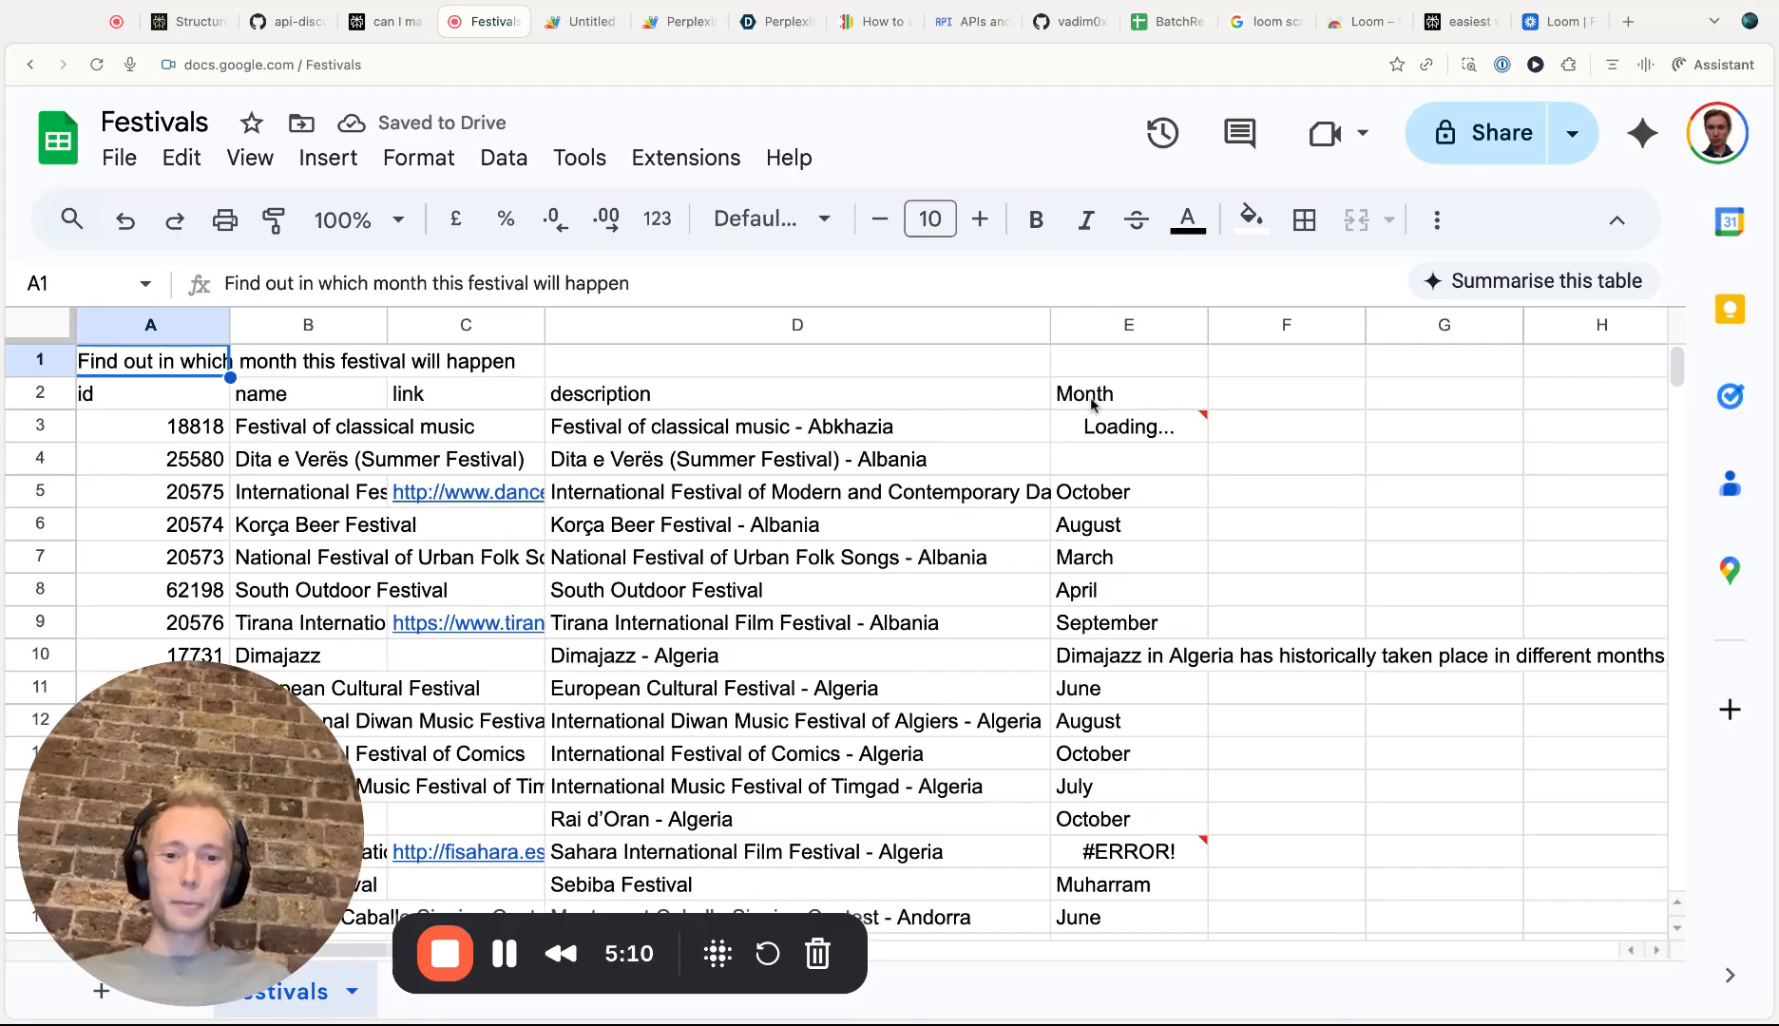
left_click(1113, 429)
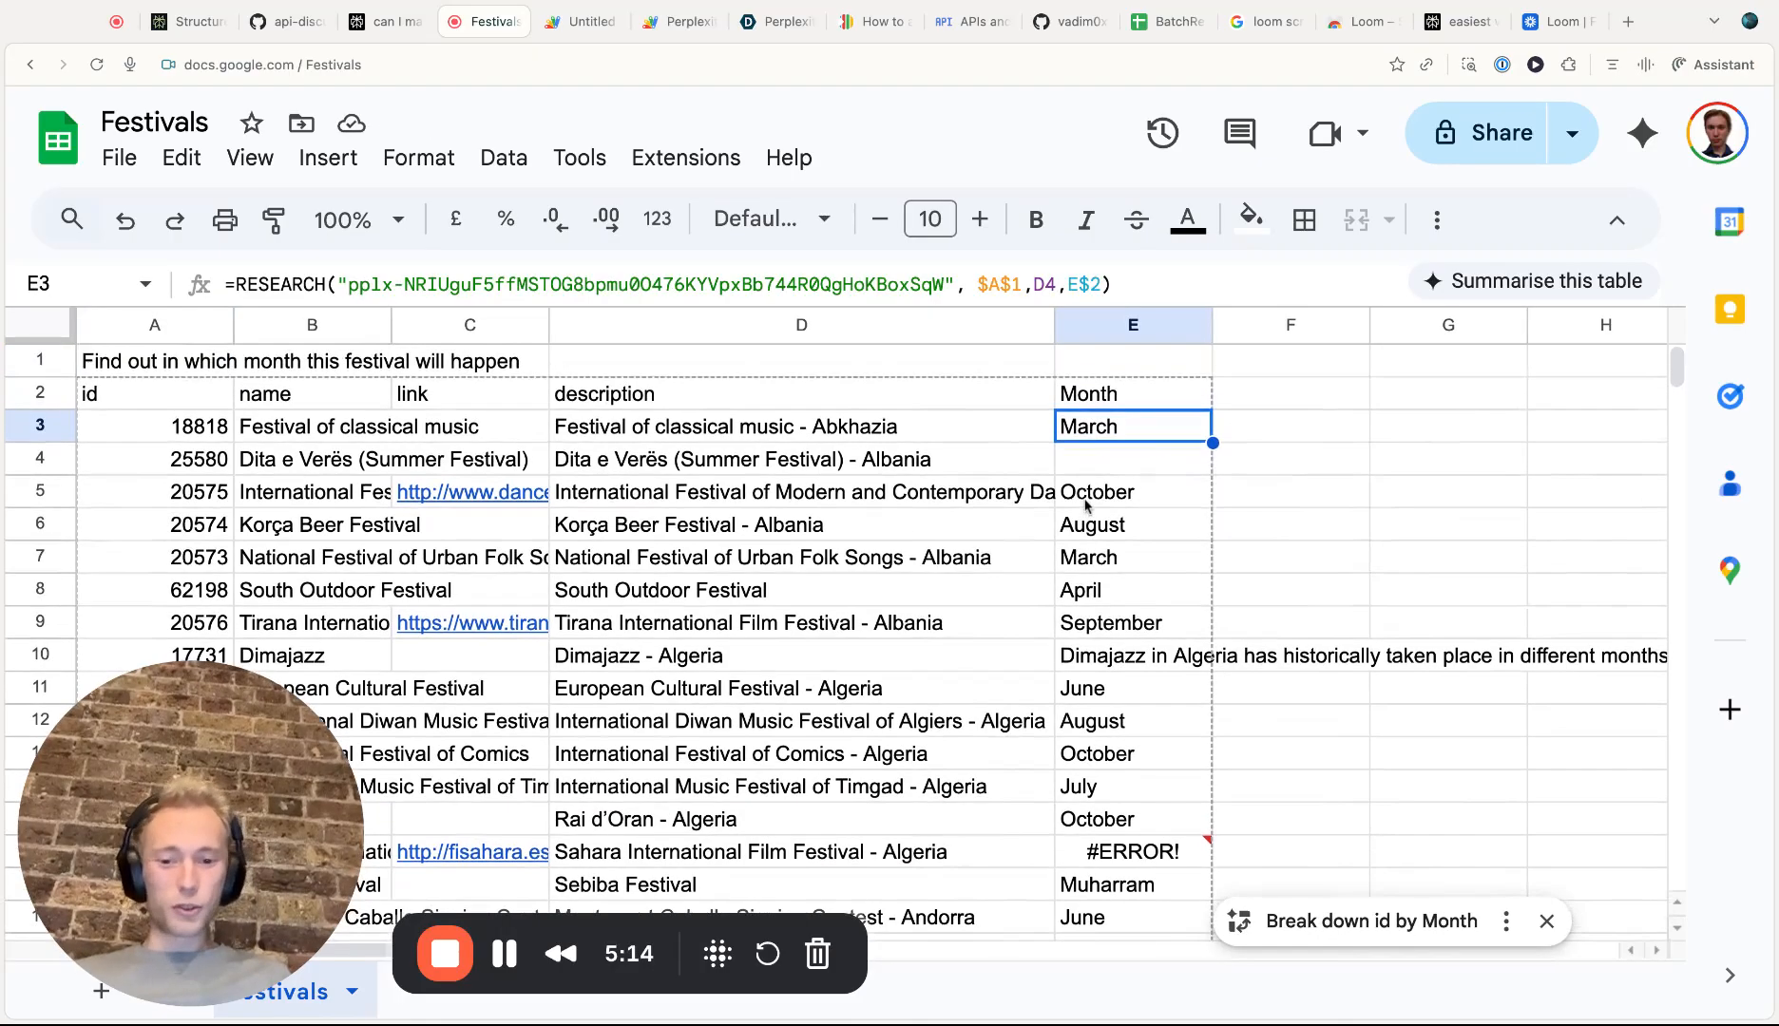
scroll(1086, 507, "down", 8)
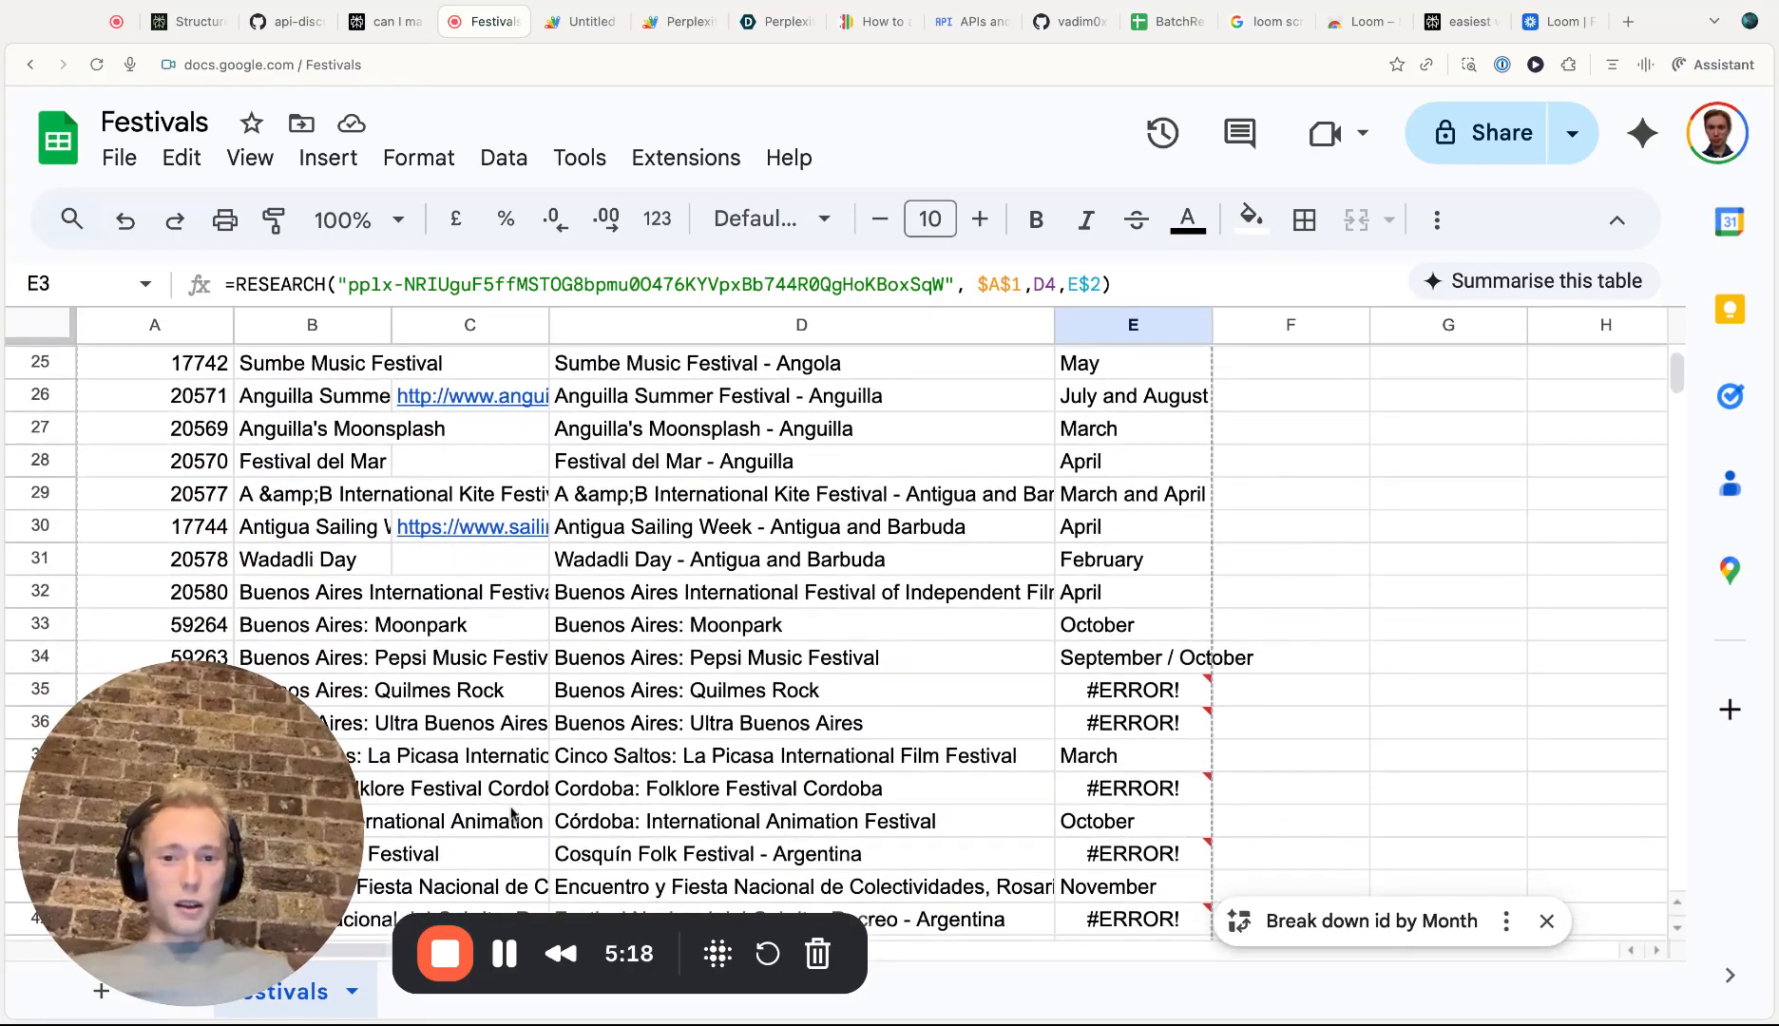
scroll(494, 860, "up", 8)
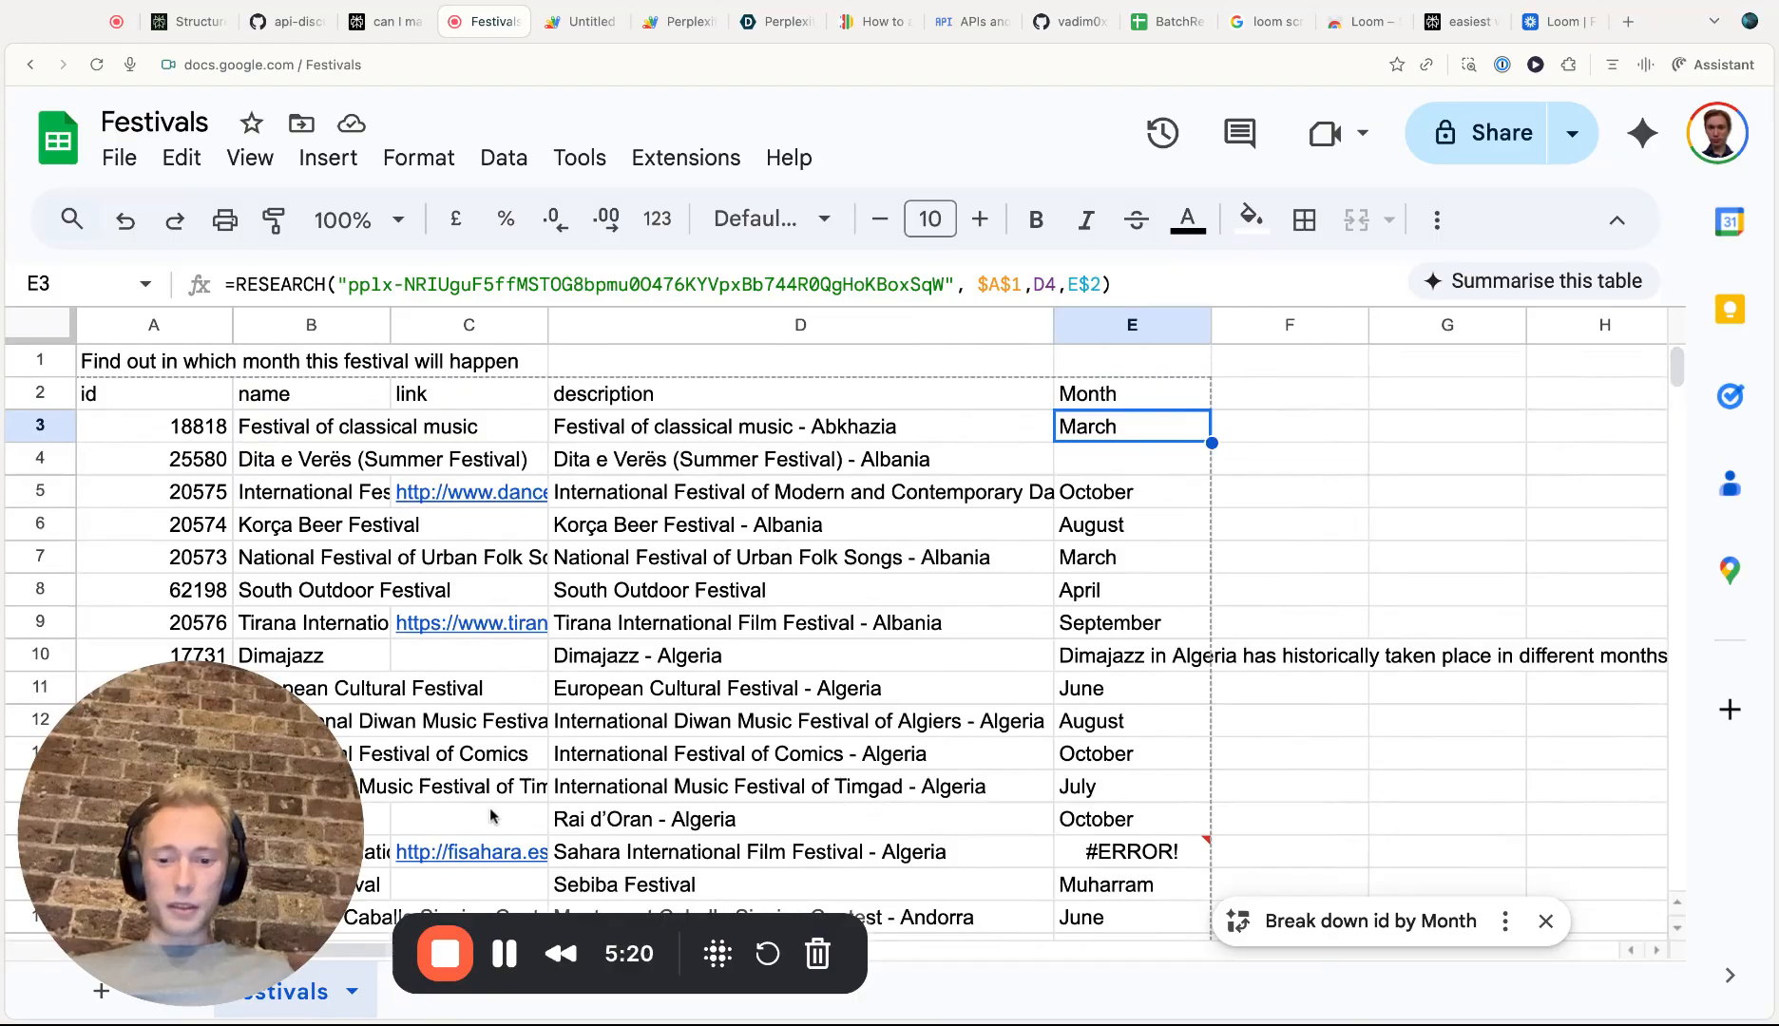